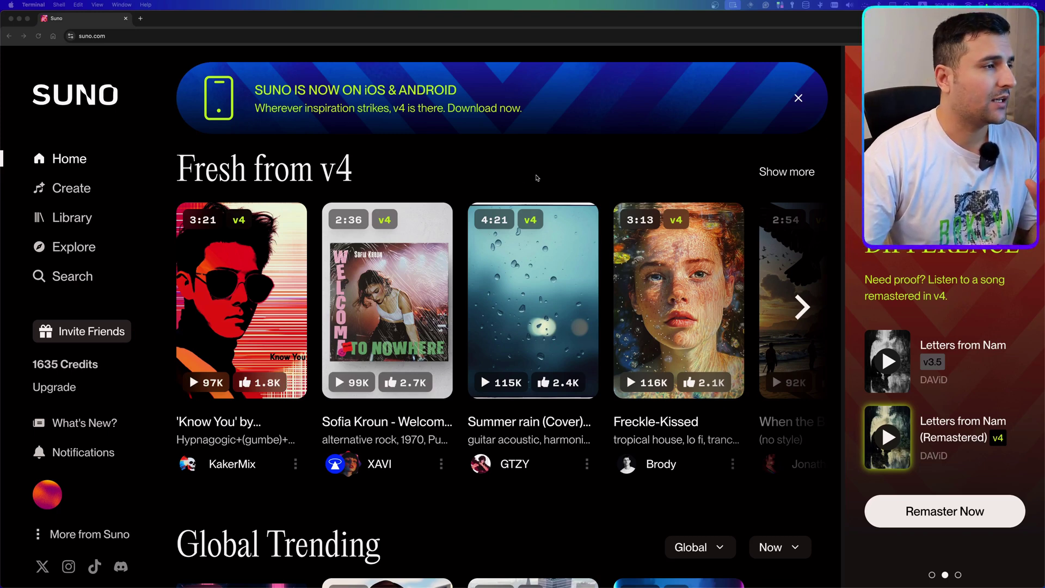
Look through the home page sections, from Fresh from v4 and Global Trending down to Top Categories, Continue Listening and Trending Playlists.
{"action": "scroll", "coordinate": [536, 177], "scroll_direction": "down", "scroll_amount": 3}
{"action": "scroll", "coordinate": [536, 177], "scroll_direction": "up", "scroll_amount": 1}
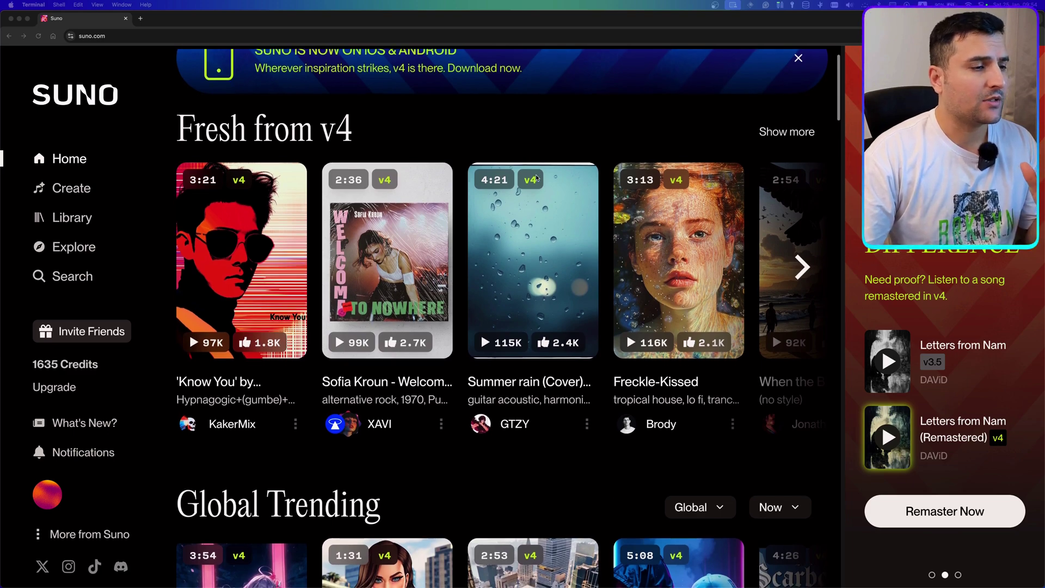
{"action": "scroll", "coordinate": [536, 177], "scroll_direction": "down", "scroll_amount": 8}
{"action": "scroll", "coordinate": [536, 178], "scroll_direction": "down", "scroll_amount": 4}
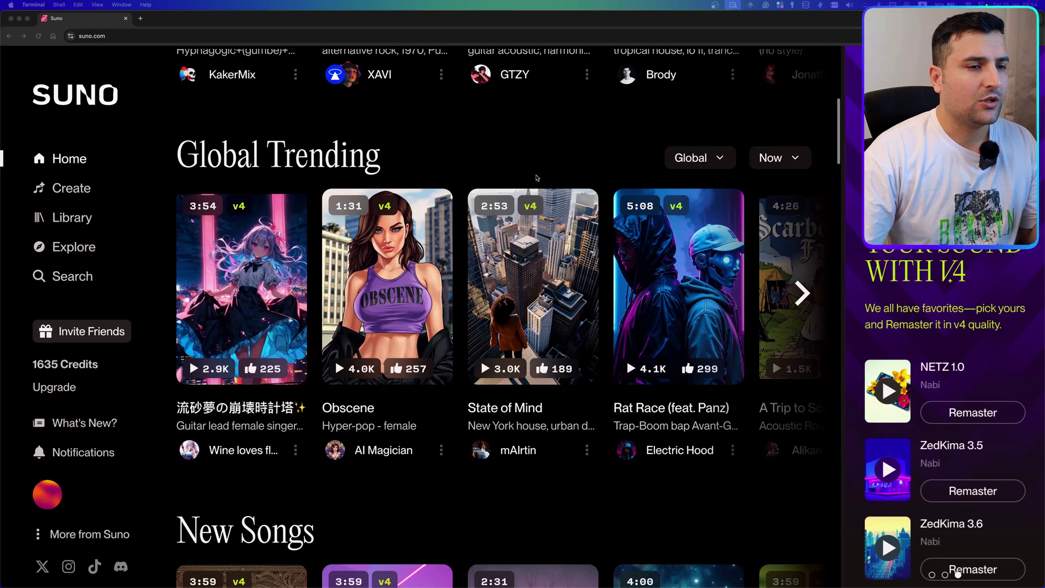
{"action": "scroll", "coordinate": [536, 177], "scroll_direction": "down", "scroll_amount": 2}
{"action": "scroll", "coordinate": [536, 177], "scroll_direction": "down", "scroll_amount": 10}
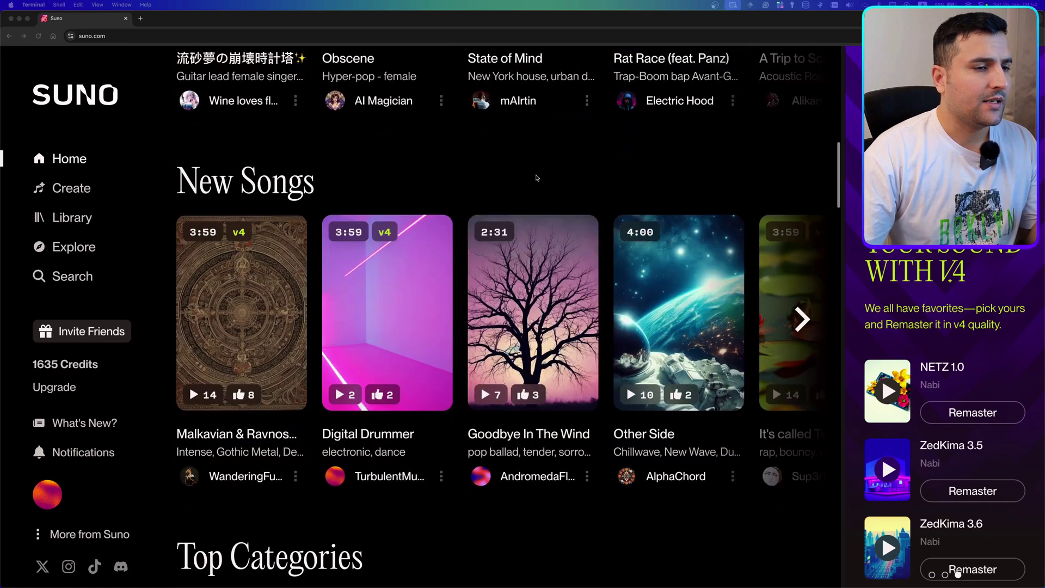
{"action": "scroll", "coordinate": [536, 178], "scroll_direction": "down", "scroll_amount": 11}
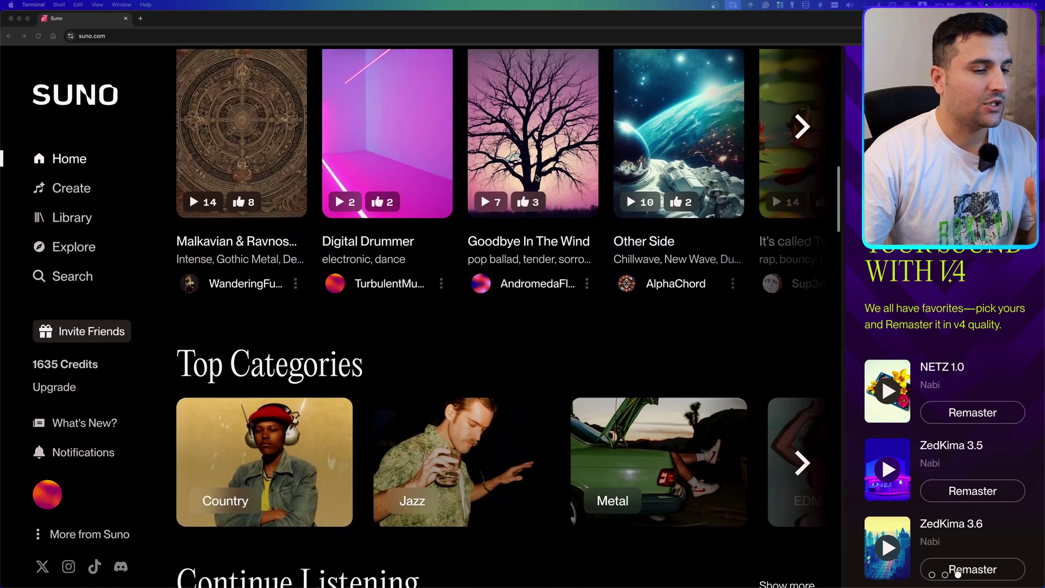
{"action": "scroll", "coordinate": [282, 208], "scroll_direction": "down", "scroll_amount": 2}
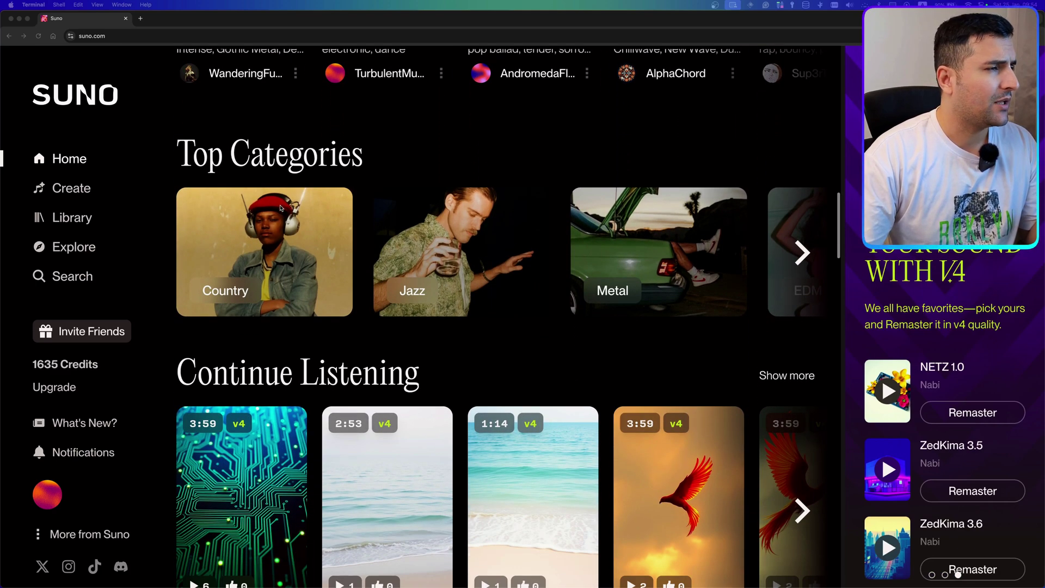
{"action": "scroll", "coordinate": [284, 185], "scroll_direction": "down", "scroll_amount": 2}
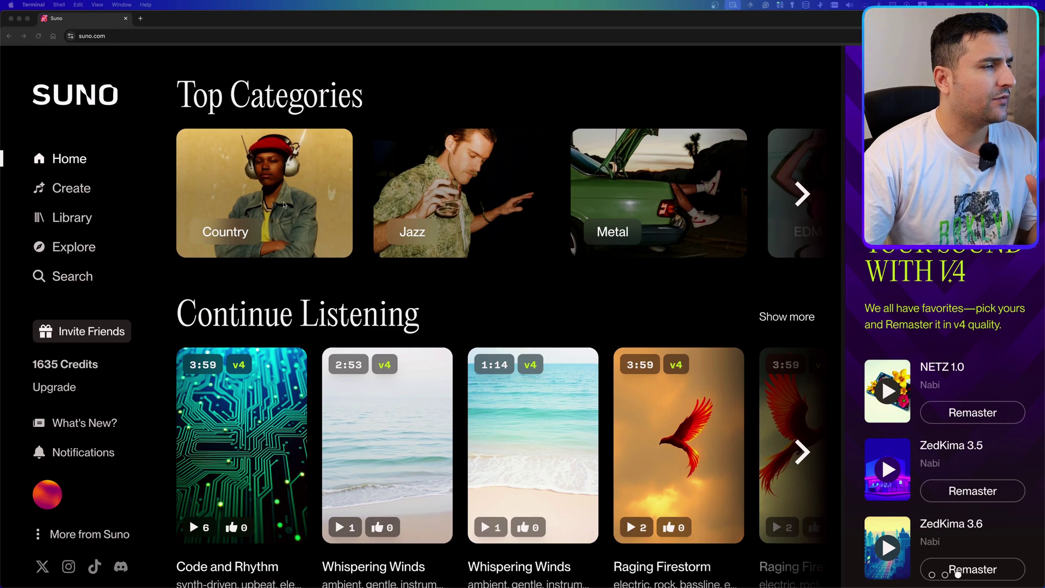
{"action": "scroll", "coordinate": [619, 248], "scroll_direction": "right", "scroll_amount": 10}
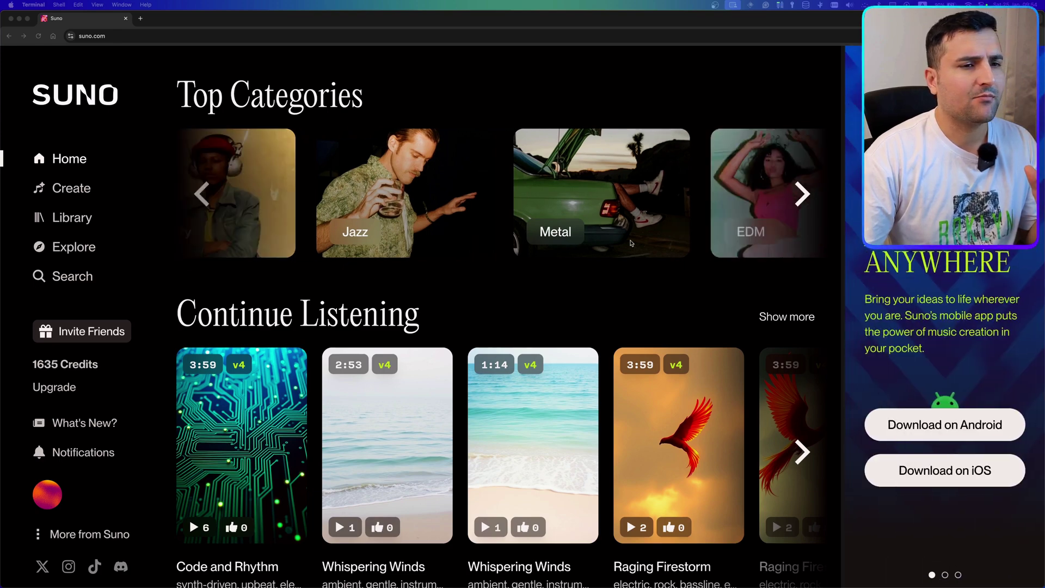
{"action": "scroll", "coordinate": [619, 248], "scroll_direction": "right", "scroll_amount": 8}
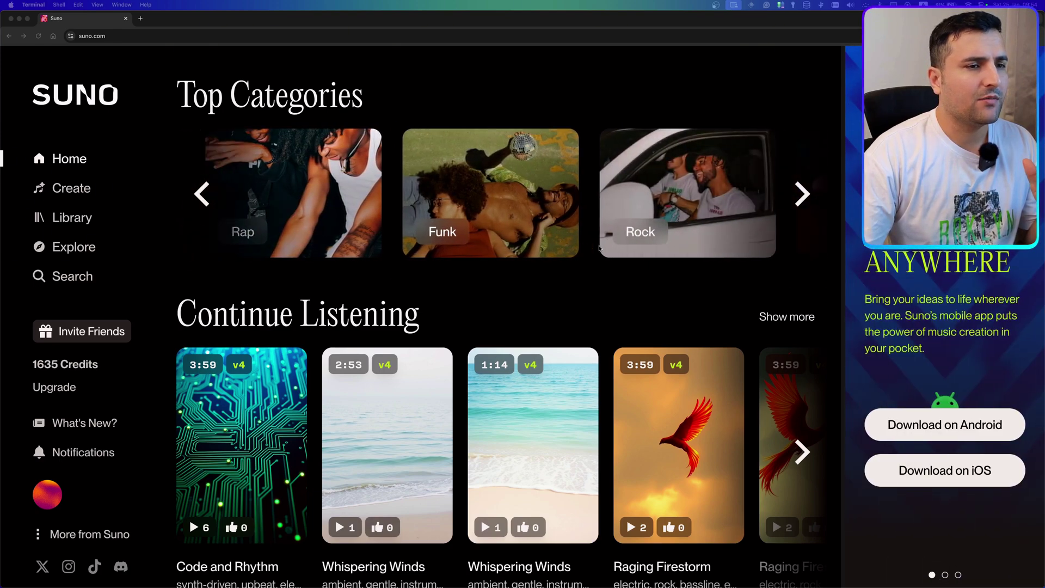
{"action": "scroll", "coordinate": [599, 248], "scroll_direction": "down", "scroll_amount": 5}
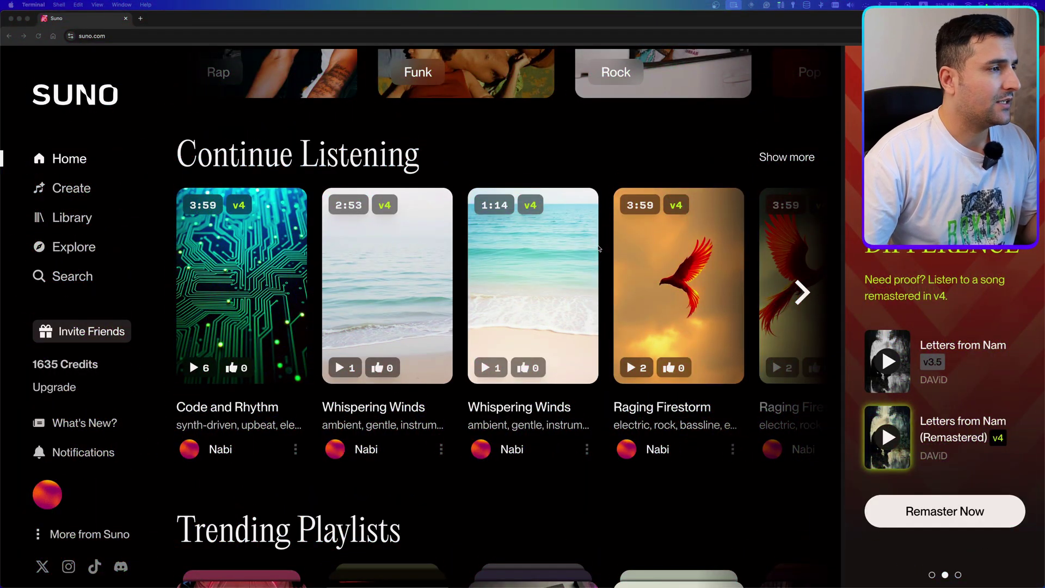
{"action": "scroll", "coordinate": [599, 248], "scroll_direction": "down", "scroll_amount": 1}
{"action": "scroll", "coordinate": [599, 248], "scroll_direction": "down", "scroll_amount": 1}
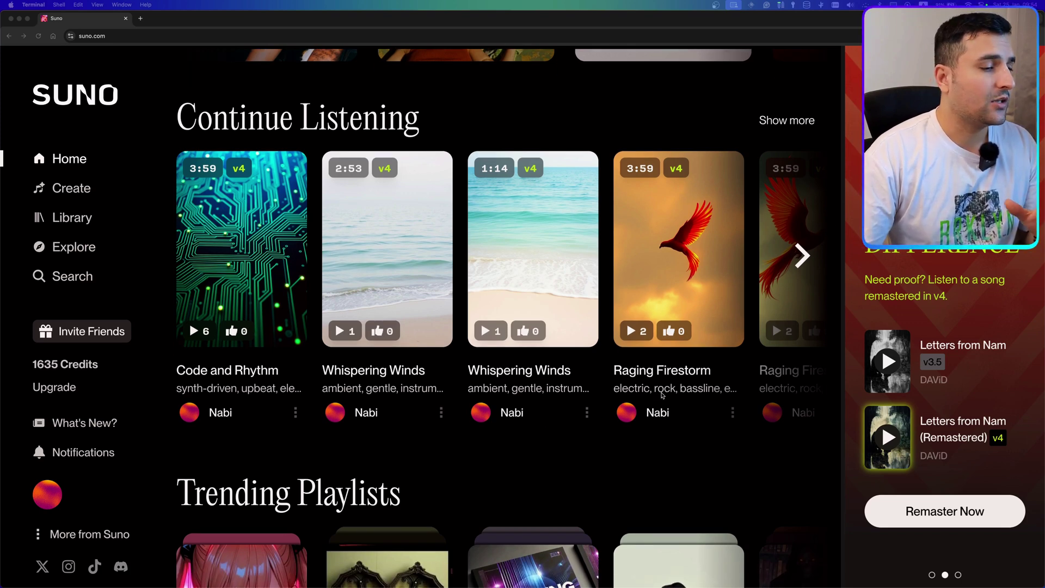
Open the Create page and browse the first two pages of songs in My Workspace, returning to page 1.
{"action": "left_click", "coordinate": [123, 216]}
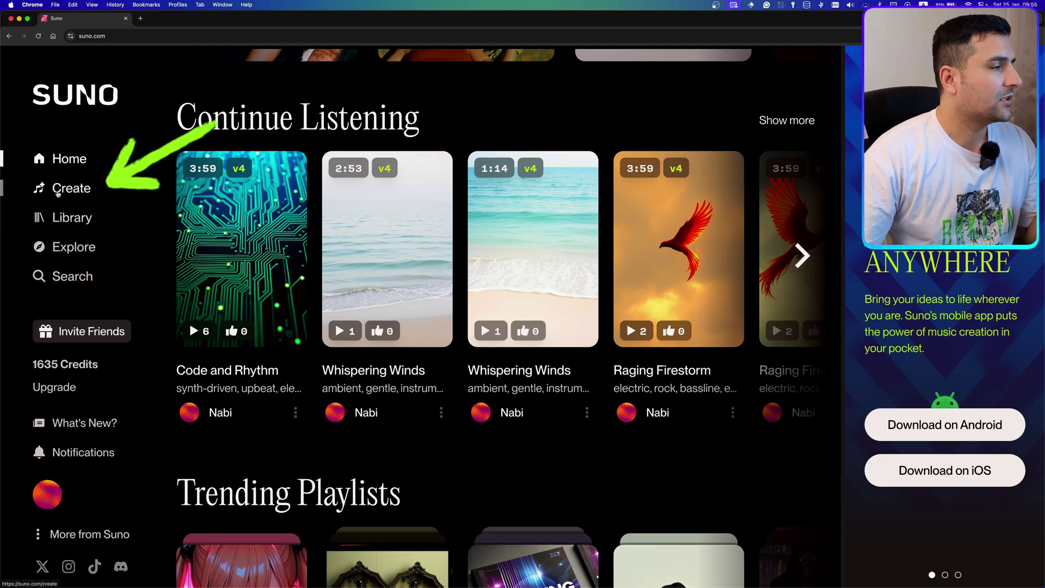
{"action": "left_click", "coordinate": [57, 191]}
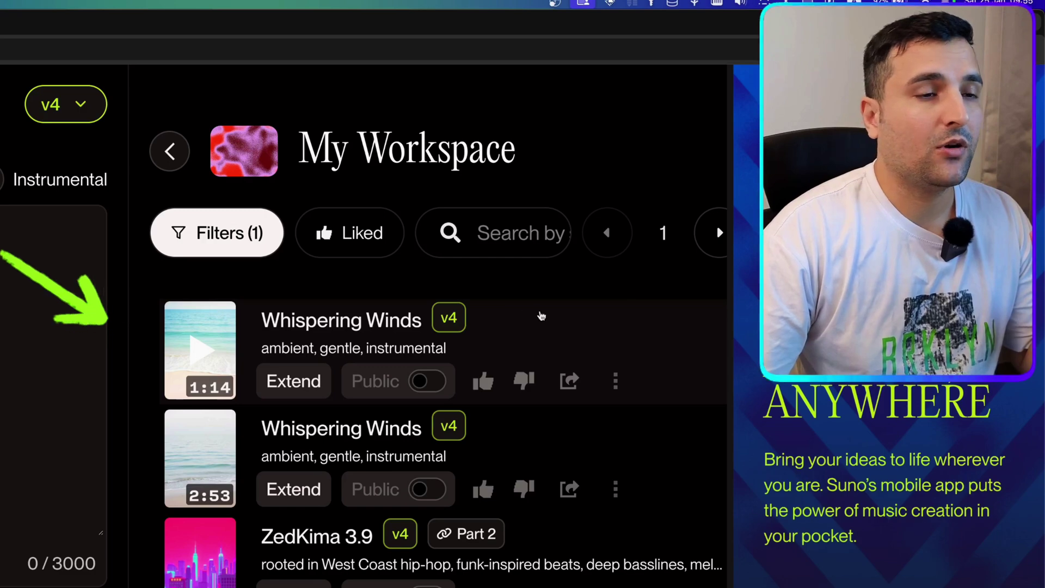
{"action": "scroll", "coordinate": [344, 314], "scroll_direction": "down", "scroll_amount": 2}
{"action": "scroll", "coordinate": [345, 314], "scroll_direction": "down", "scroll_amount": 8}
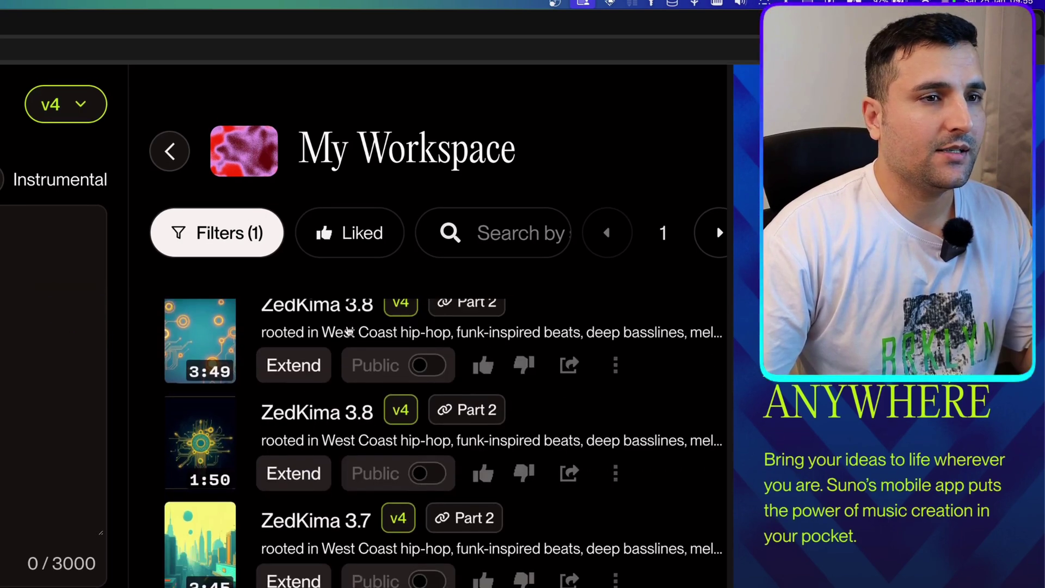
{"action": "scroll", "coordinate": [381, 326], "scroll_direction": "up", "scroll_amount": 10}
{"action": "left_click", "coordinate": [720, 233]}
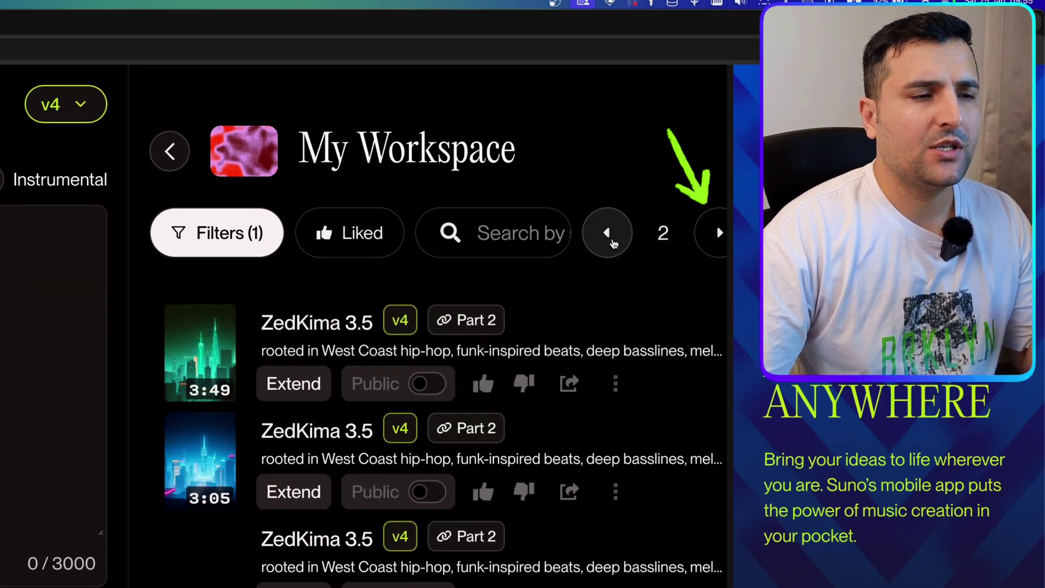
{"action": "left_click", "coordinate": [608, 234]}
Try the Liked filter on the workspace songs, turn it off again, and view the other available filter options.
{"action": "left_click", "coordinate": [476, 247]}
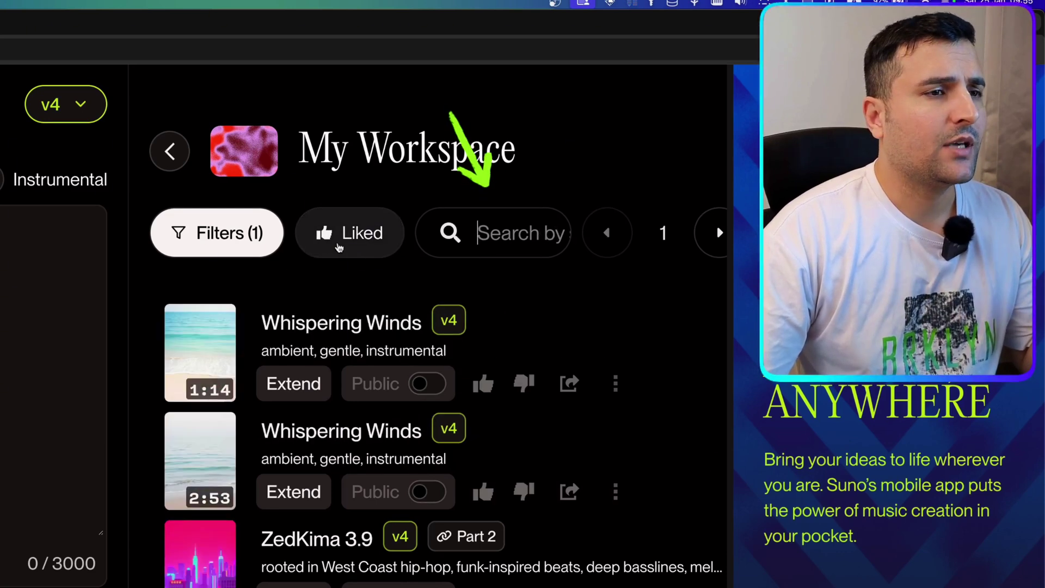
{"action": "left_click", "coordinate": [338, 246]}
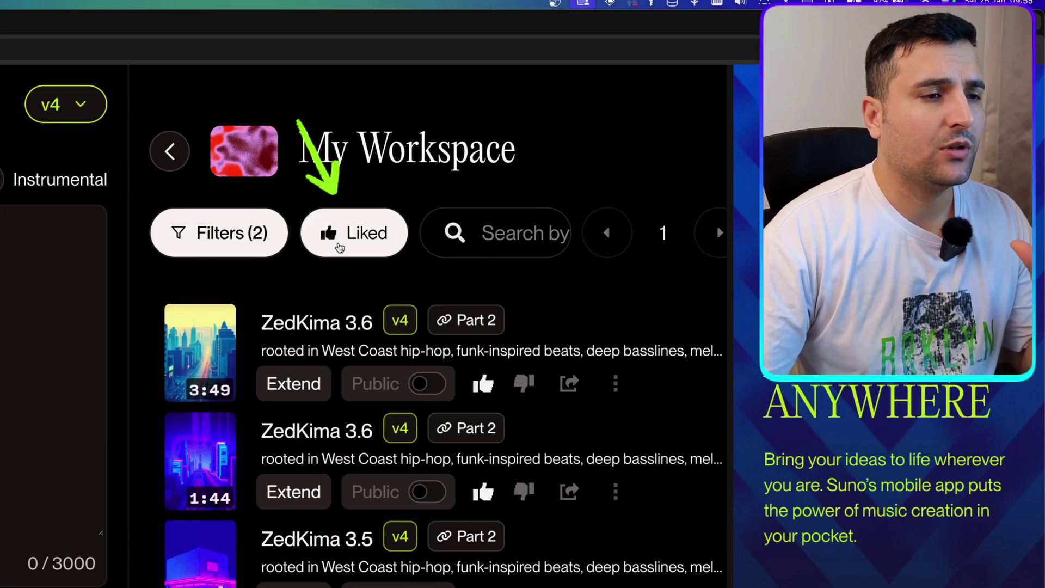
{"action": "left_click", "coordinate": [339, 244]}
{"action": "left_click", "coordinate": [232, 249]}
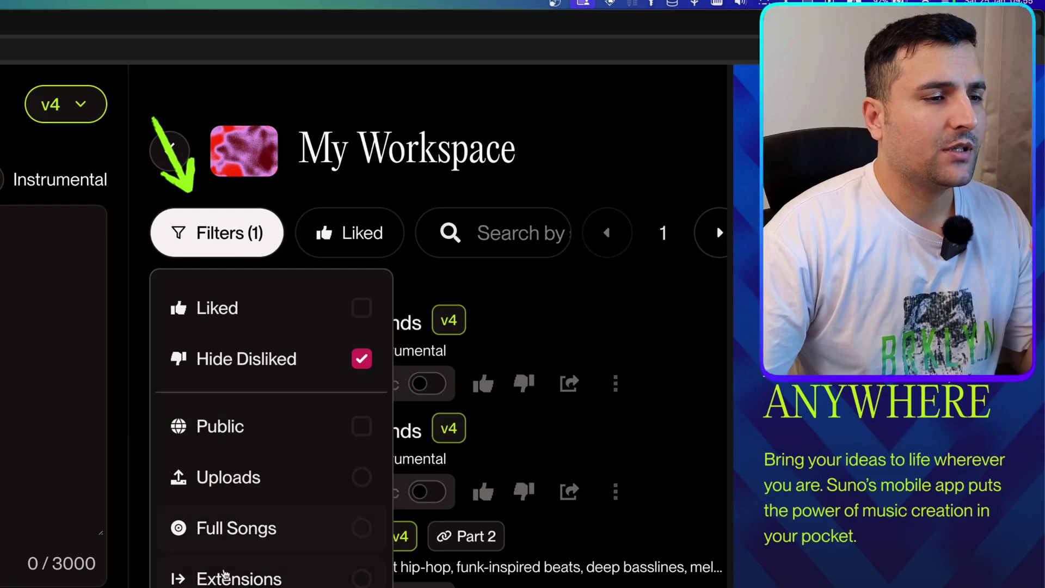
{"action": "left_click", "coordinate": [249, 224]}
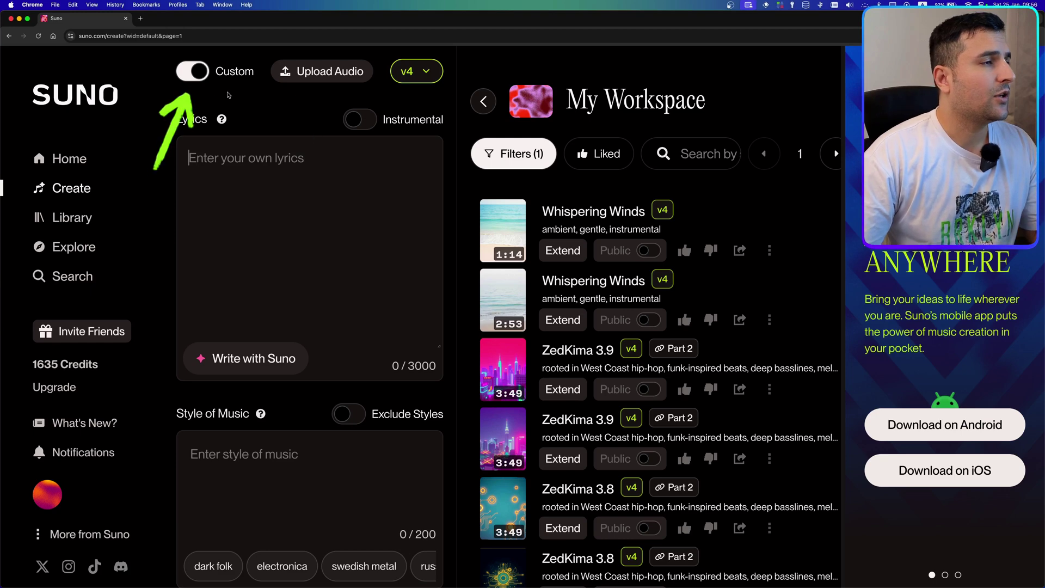
Turn off Custom mode, choose the v4 model, and generate a song described as "Compose an upbeat jazz piece with a lively saxophone lead.".
{"action": "left_click", "coordinate": [195, 75]}
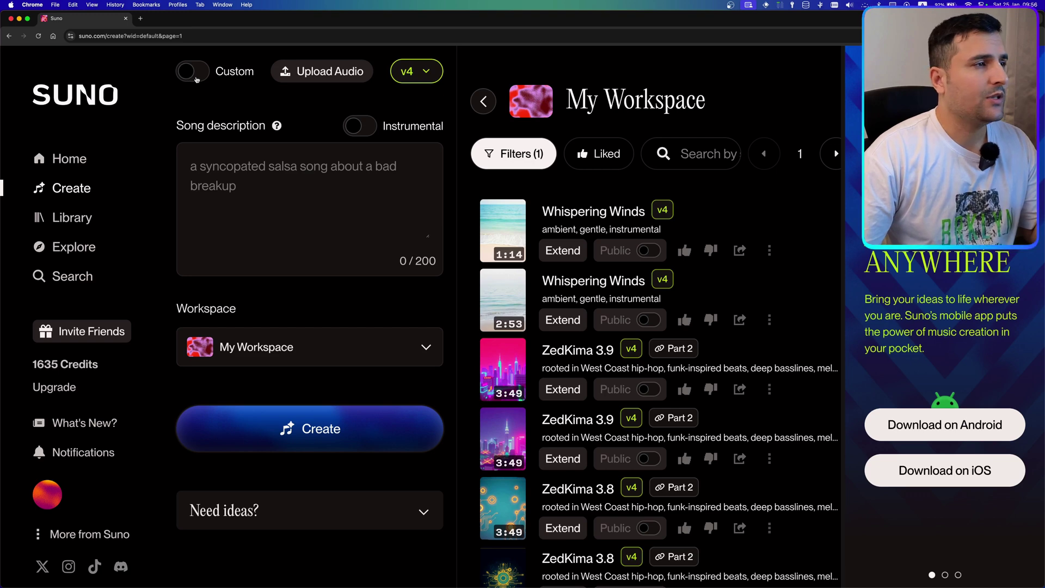
{"action": "left_click", "coordinate": [419, 71]}
{"action": "left_click", "coordinate": [424, 115]}
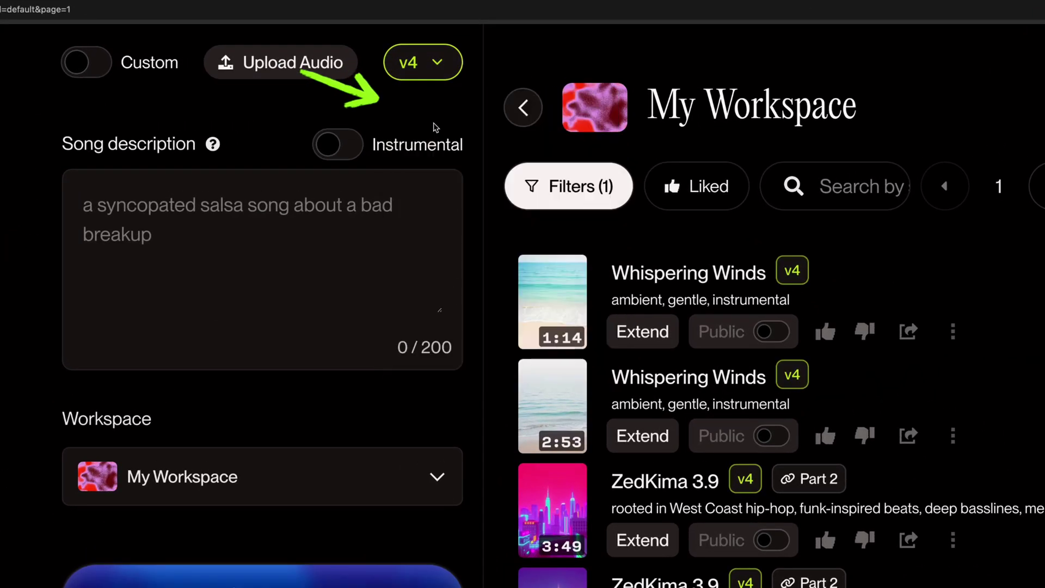
{"action": "left_click", "coordinate": [328, 220]}
{"action": "type", "text": "Compose an upbeat jazz piece with a lively saxophone lead."}
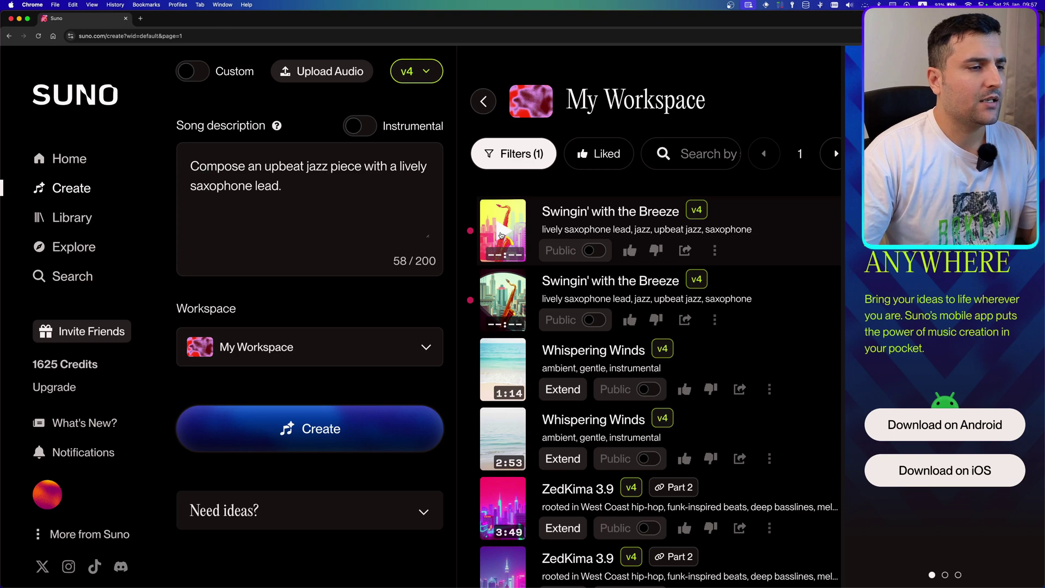
Listen to both generated versions of "Swingin' with the Breeze" and pause the playback.
{"action": "left_click", "coordinate": [501, 235]}
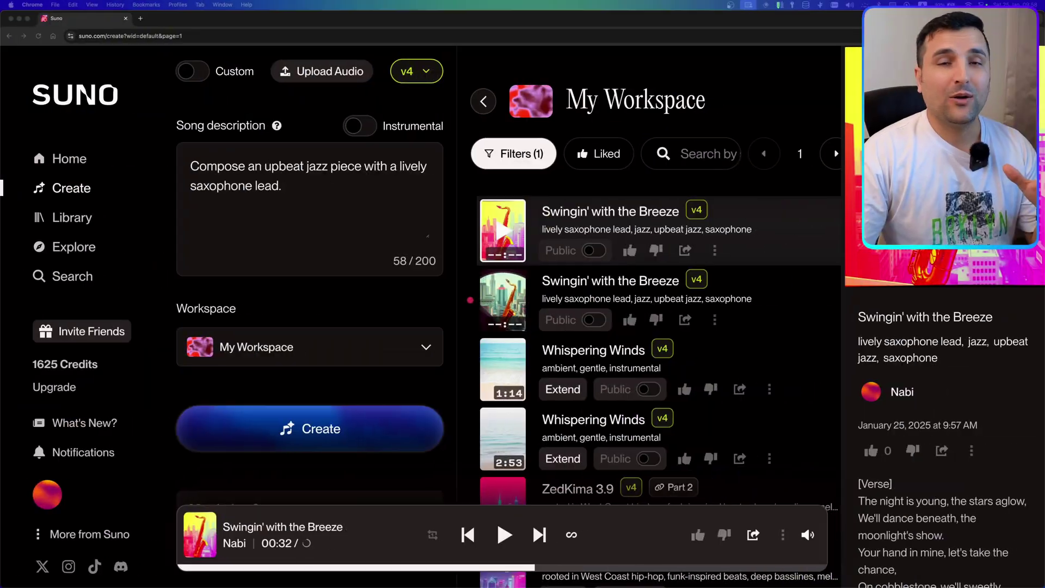
{"action": "left_click", "coordinate": [501, 307]}
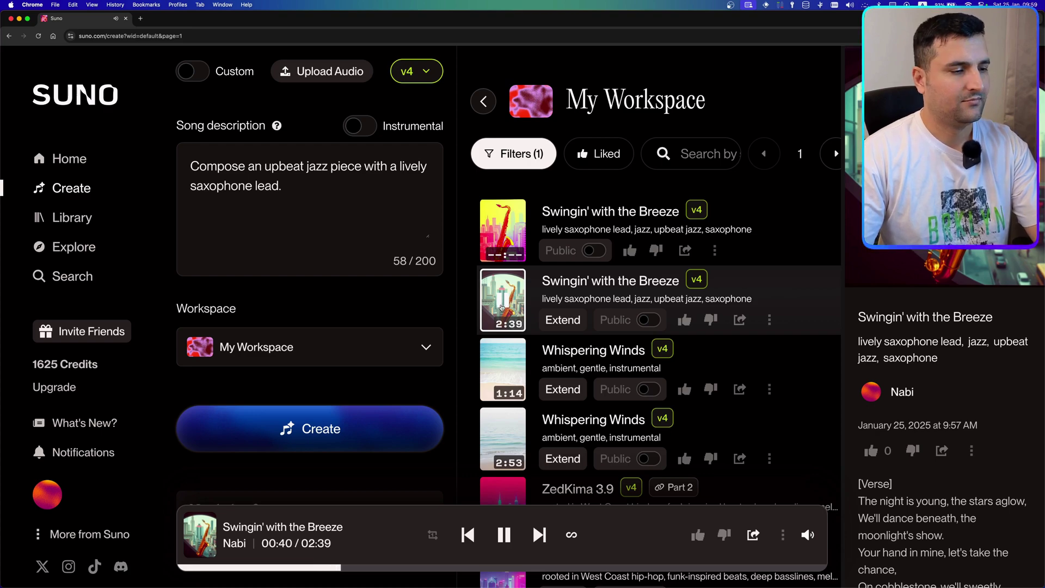
{"action": "left_click", "coordinate": [504, 536]}
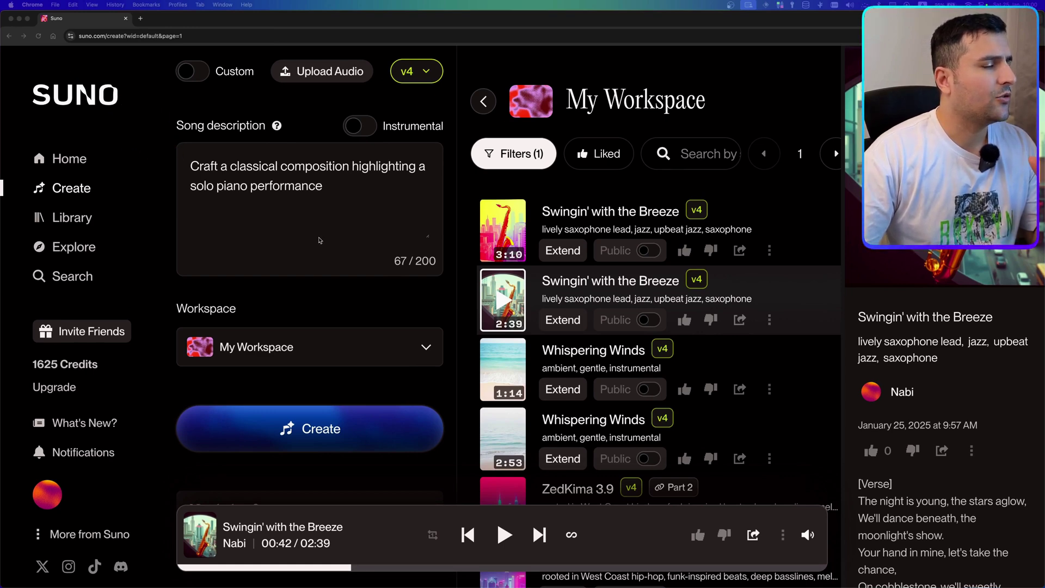
Turn on Instrumental and generate a song described as "Craft a classical composition highlighting a solo piano performance".
{"action": "left_click", "coordinate": [366, 129]}
{"action": "left_click", "coordinate": [346, 421]}
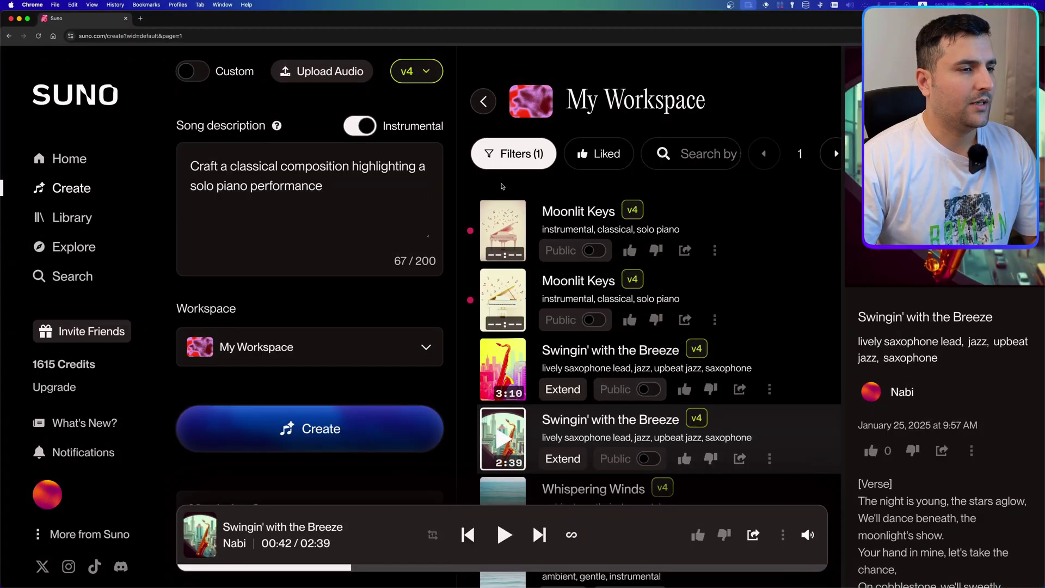
Listen to both generated versions of "Moonlit Keys" and pause the playback.
{"action": "left_click", "coordinate": [504, 233]}
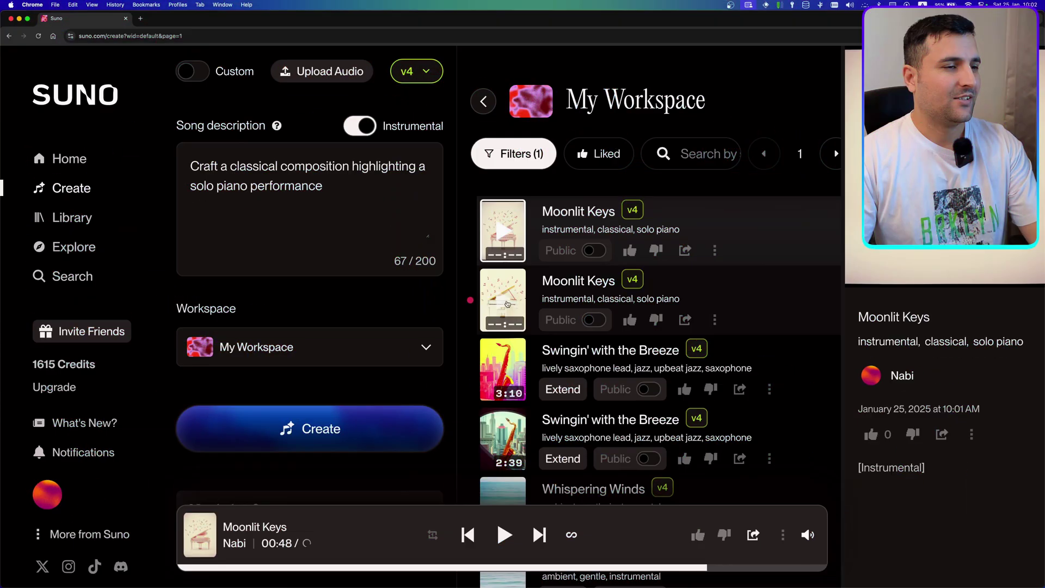
{"action": "left_click", "coordinate": [505, 304]}
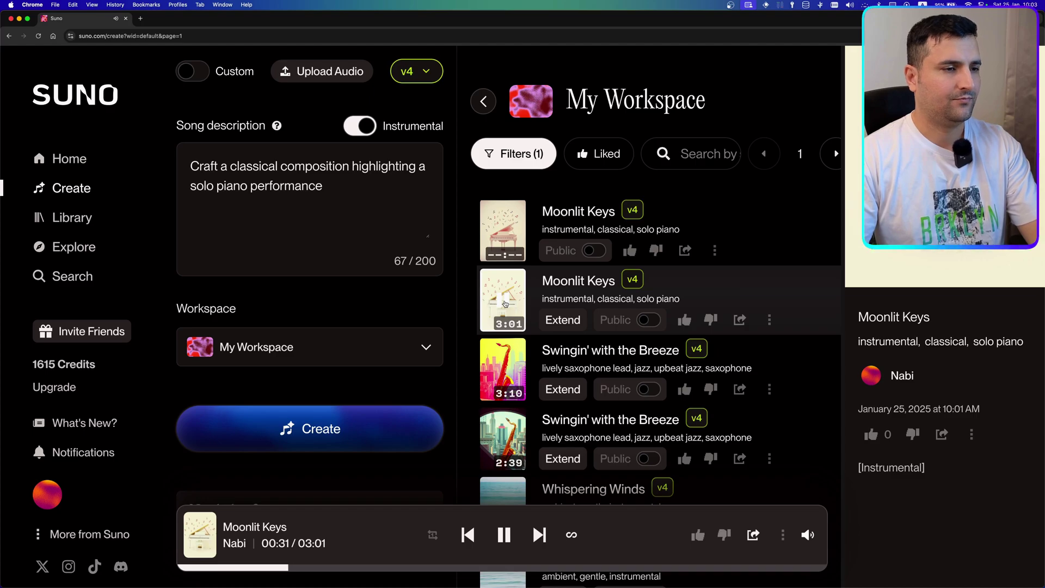
{"action": "left_click", "coordinate": [504, 303]}
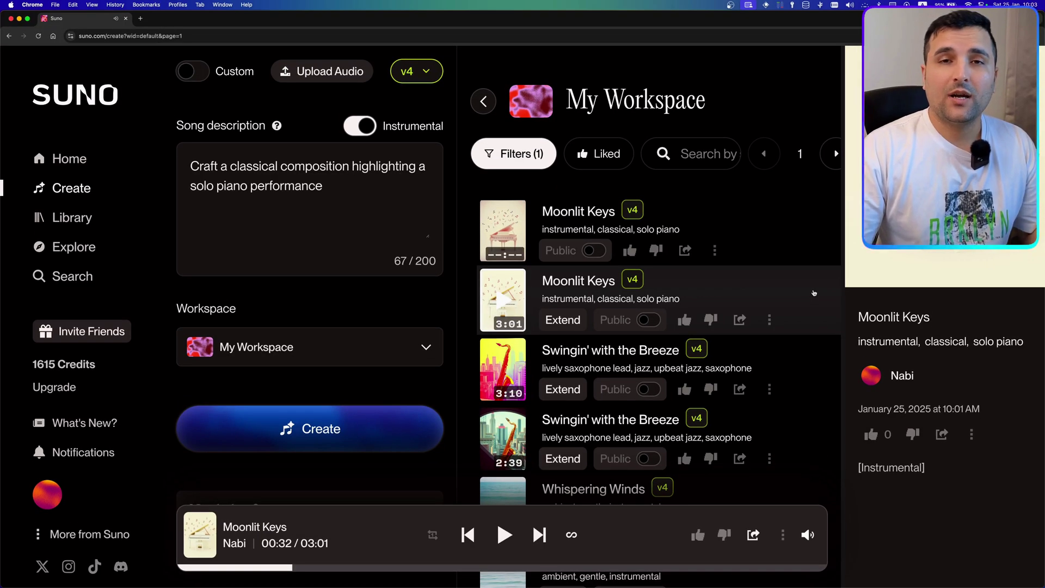
Replace the description with "Generate a high-energy electronic dance track with a pulsating bassline", turn off Instrumental, and generate the song.
{"action": "left_click", "coordinate": [368, 267]}
{"action": "key", "text": "ctrl+a"}
{"action": "type", "text": "Generate a high-energy electronic dance track with a pulsating bassline."}
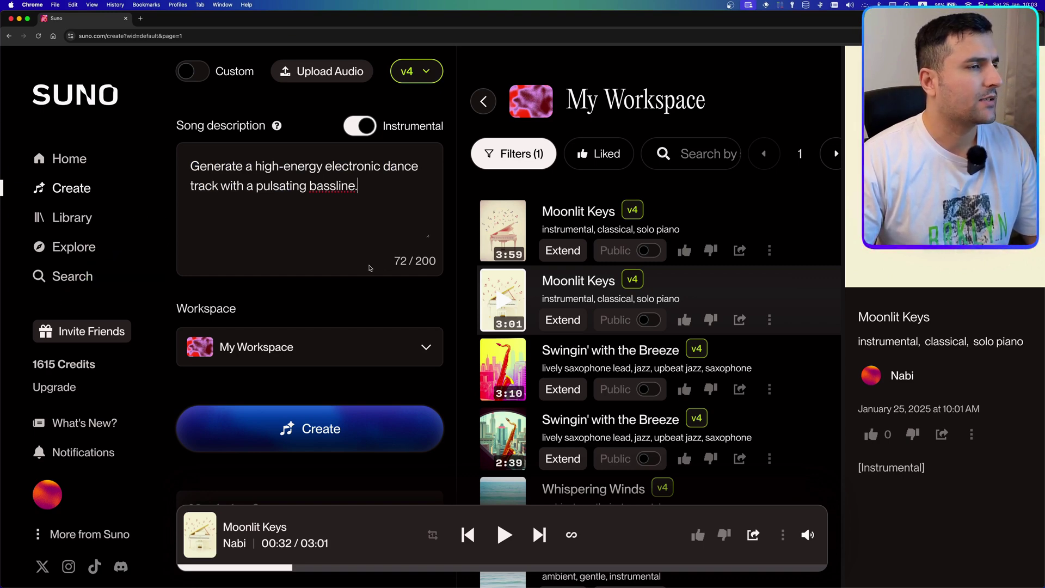
{"action": "key", "text": "BackSpace"}
{"action": "left_click", "coordinate": [359, 126]}
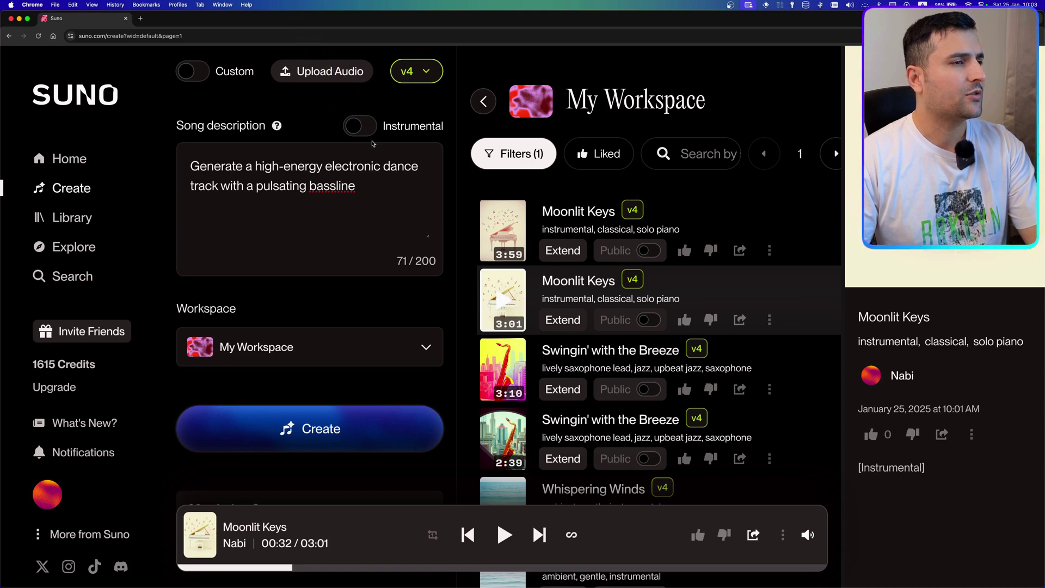
{"action": "left_click", "coordinate": [324, 438]}
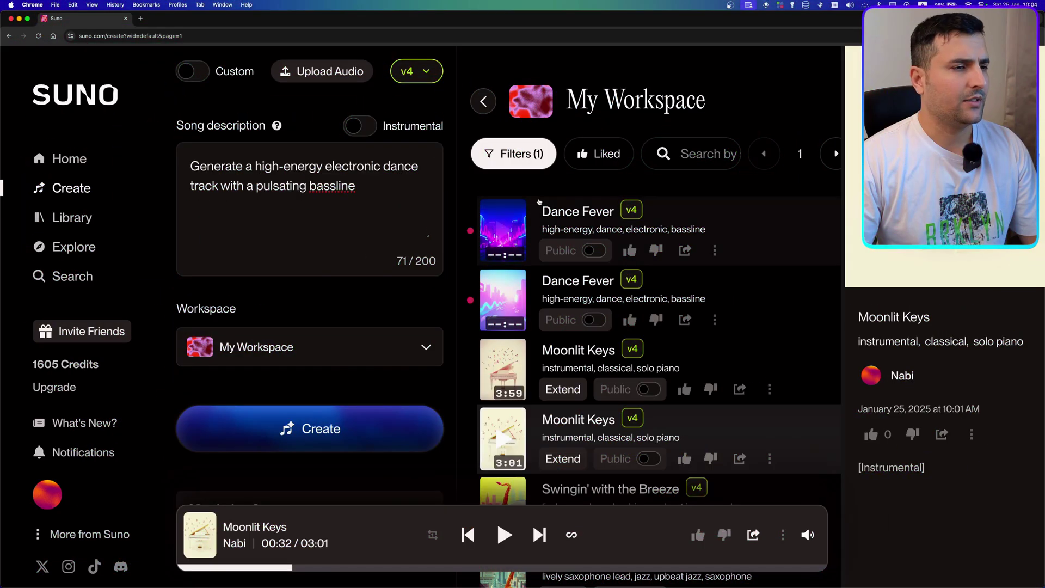
Play the first version of "Dance Fever" and read along with its lyrics.
{"action": "left_click", "coordinate": [504, 232]}
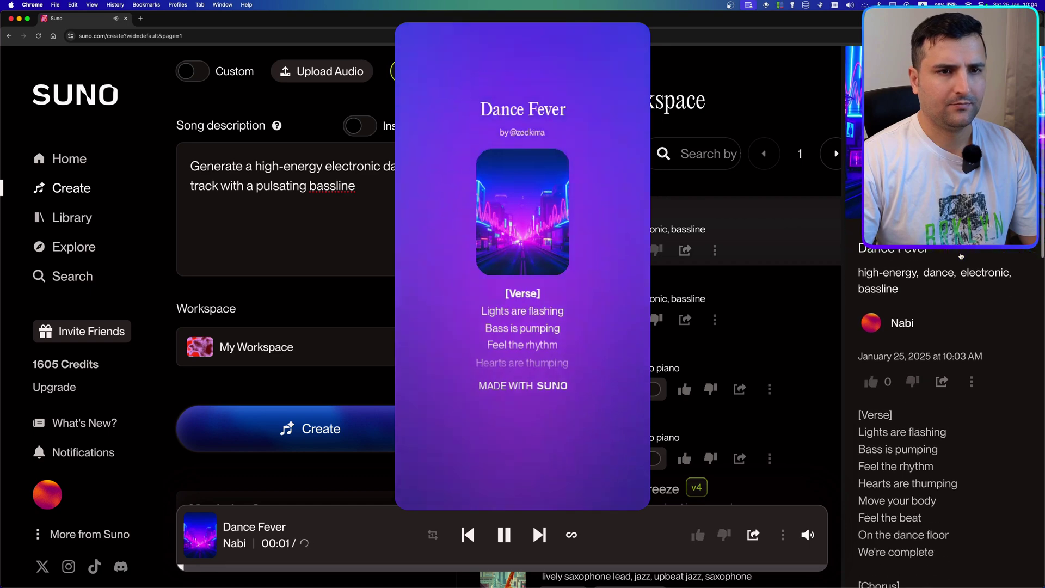
{"action": "scroll", "coordinate": [960, 256], "scroll_direction": "down", "scroll_amount": 3}
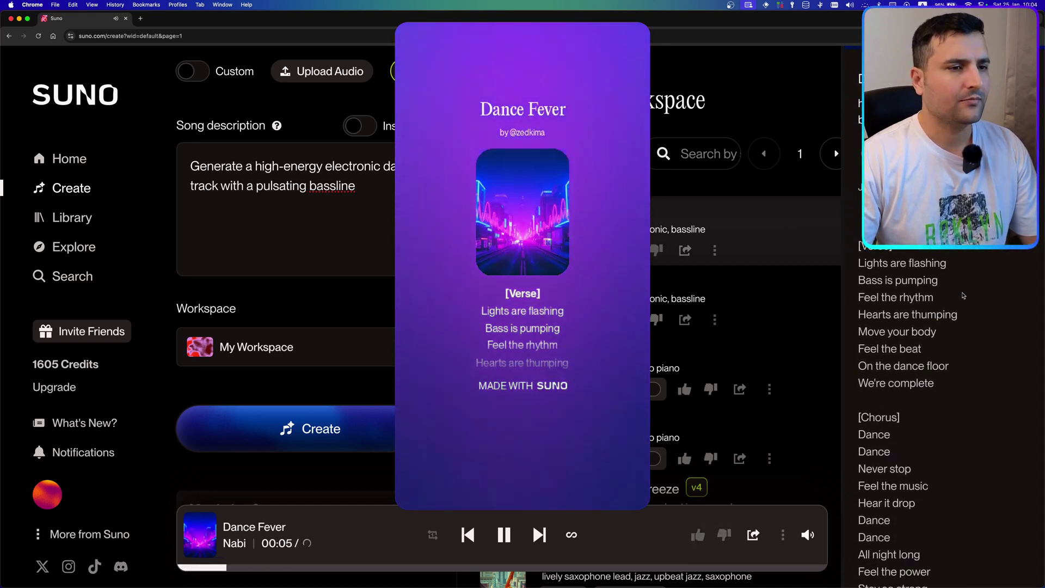
{"action": "scroll", "coordinate": [962, 296], "scroll_direction": "up", "scroll_amount": 2}
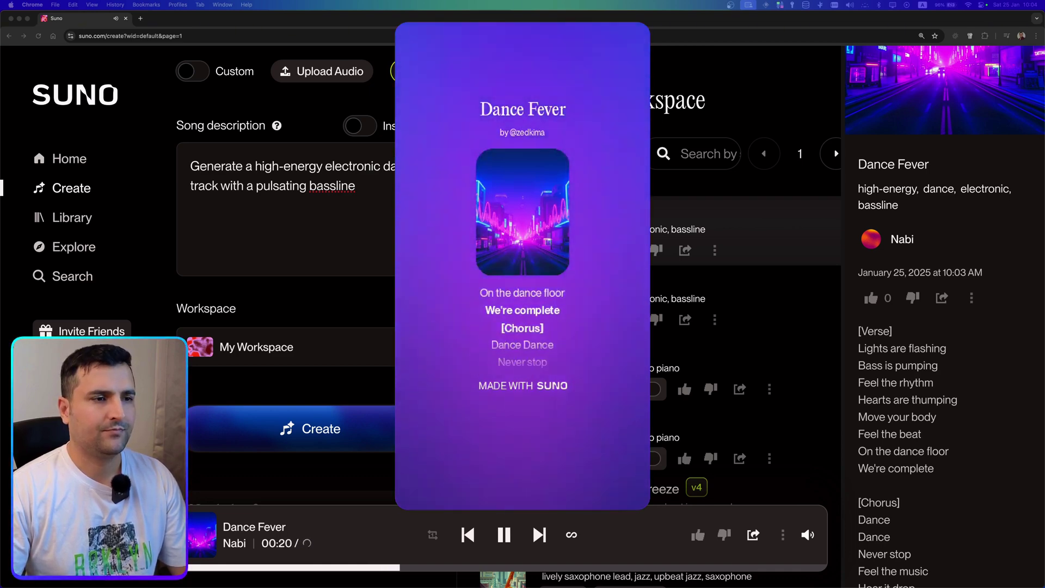
{"action": "scroll", "coordinate": [956, 378], "scroll_direction": "down", "scroll_amount": 5}
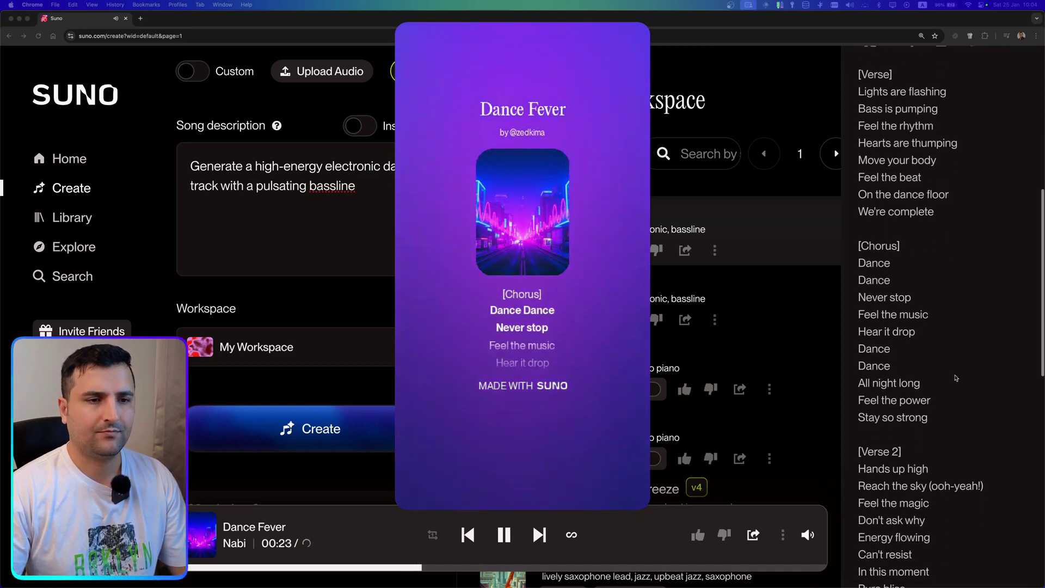
Follow the rest of the first "Dance Fever" version's lyrics up to the bridge and pause its playback.
{"action": "scroll", "coordinate": [932, 321], "scroll_direction": "down", "scroll_amount": 2}
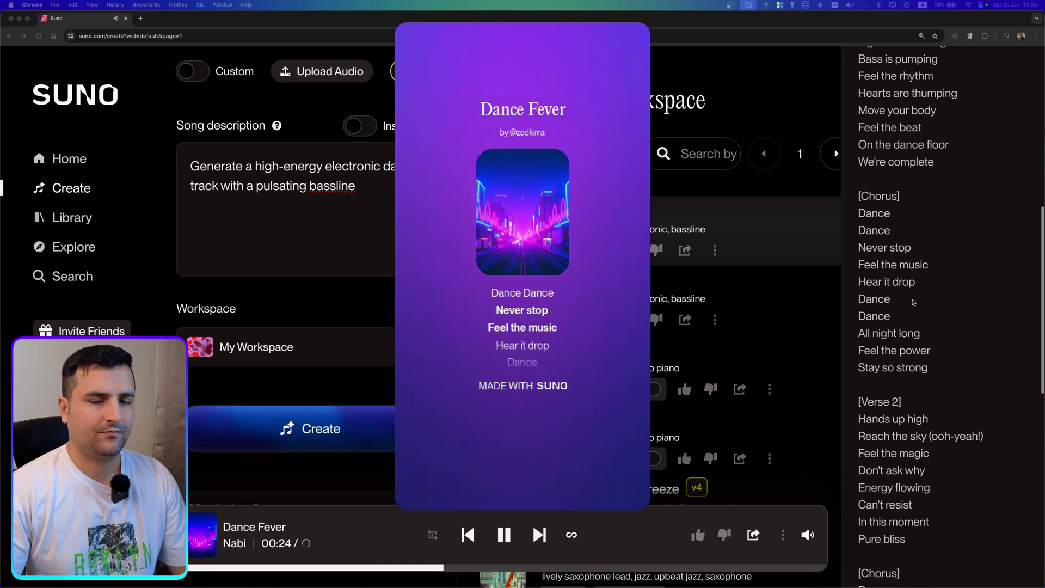
{"action": "scroll", "coordinate": [914, 302], "scroll_direction": "down", "scroll_amount": 1}
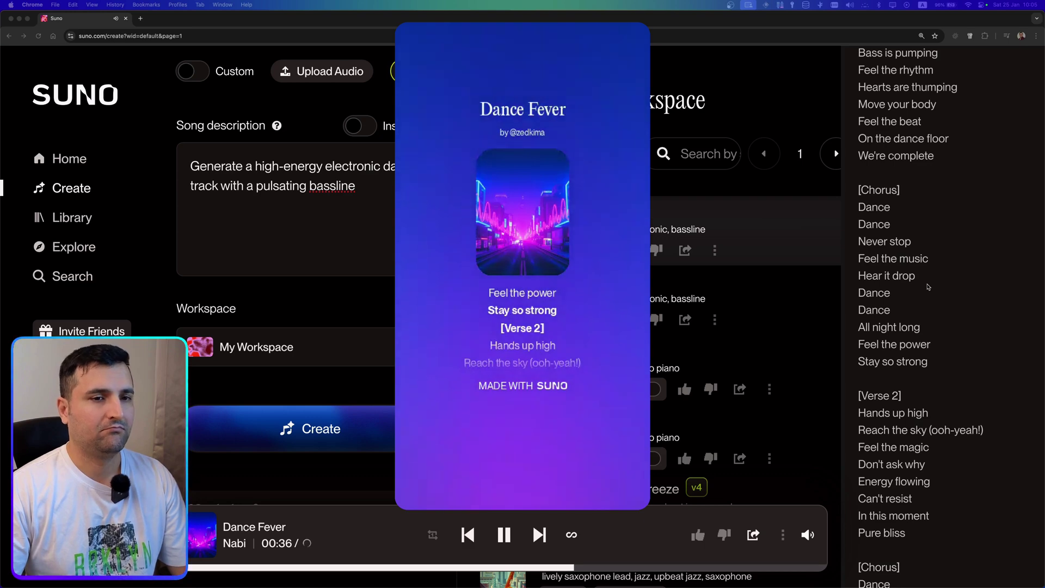
{"action": "scroll", "coordinate": [931, 288], "scroll_direction": "down", "scroll_amount": 5}
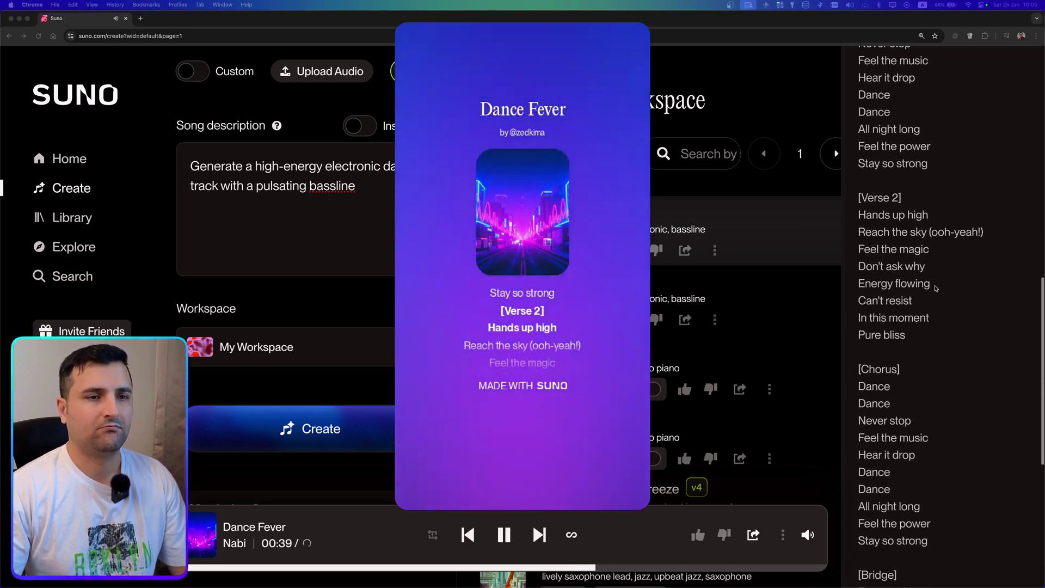
{"action": "scroll", "coordinate": [936, 288], "scroll_direction": "down", "scroll_amount": 3}
{"action": "scroll", "coordinate": [935, 288], "scroll_direction": "down", "scroll_amount": 1}
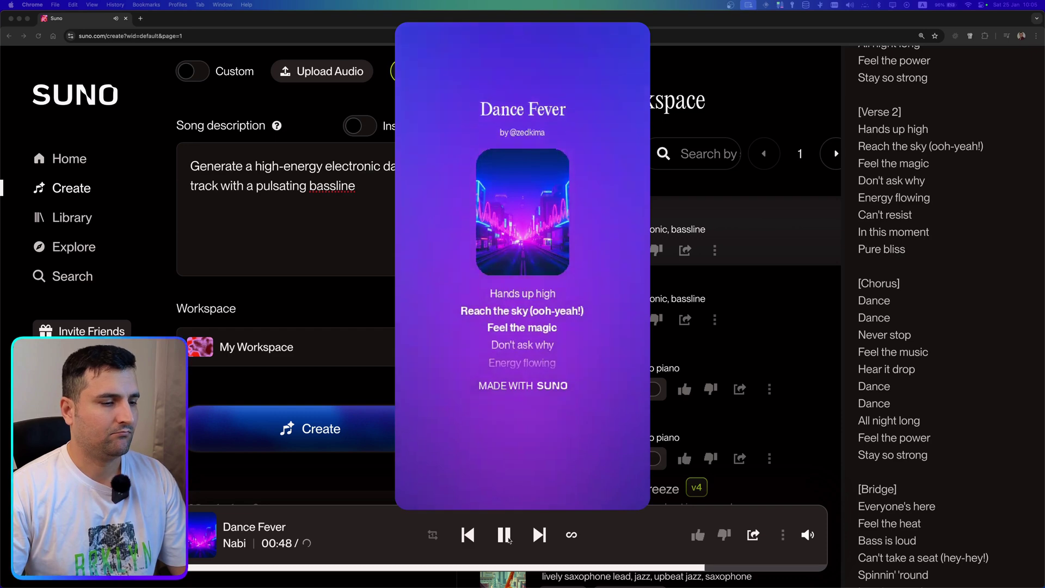
{"action": "left_click", "coordinate": [511, 306]}
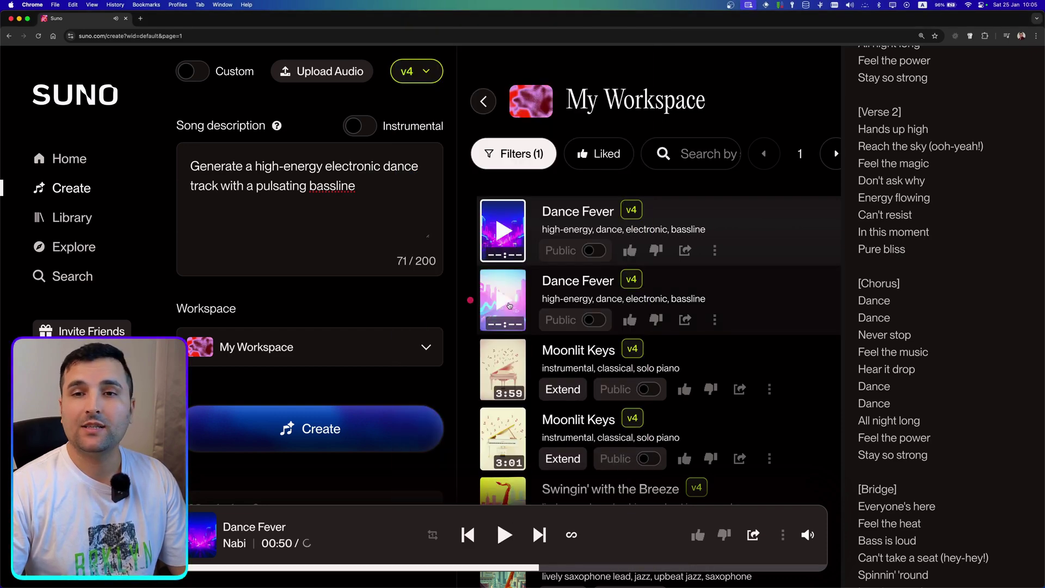
Play the second version of "Dance Fever" and follow its lyrics from the first verse into the chorus.
{"action": "left_click", "coordinate": [506, 305]}
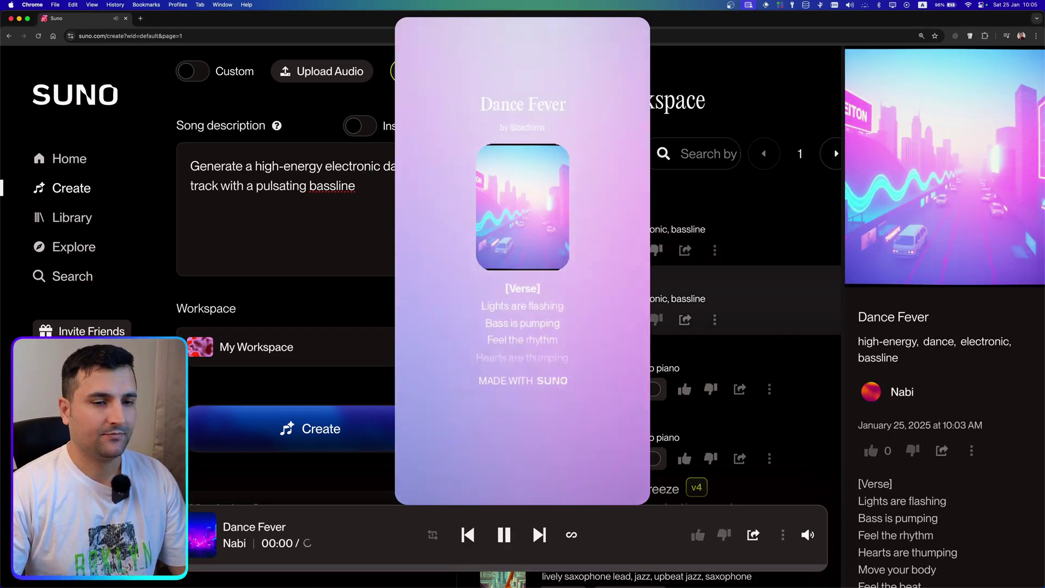
{"action": "scroll", "coordinate": [896, 348], "scroll_direction": "down", "scroll_amount": 5}
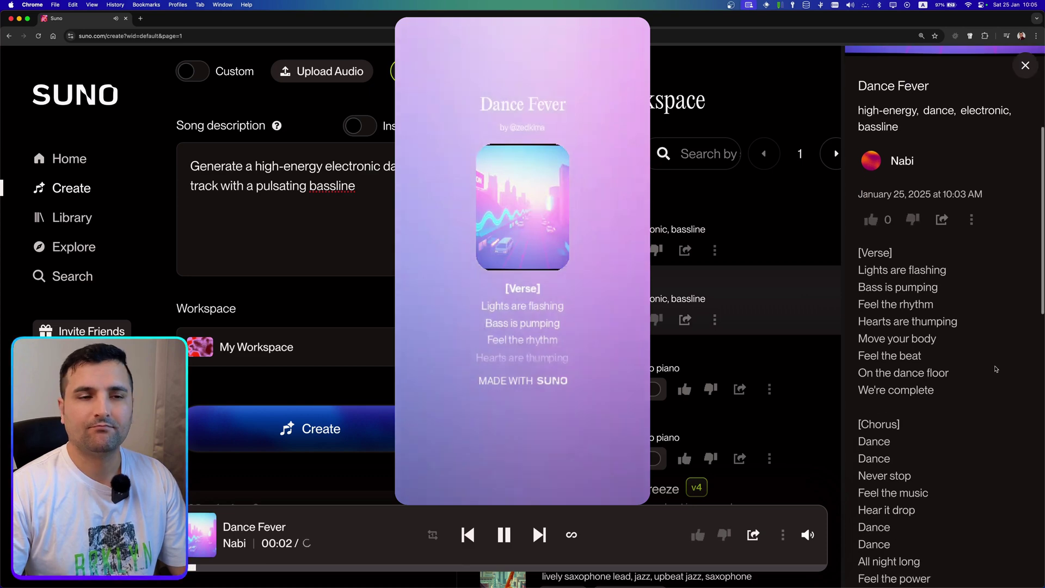
{"action": "scroll", "coordinate": [995, 369], "scroll_direction": "down", "scroll_amount": 2}
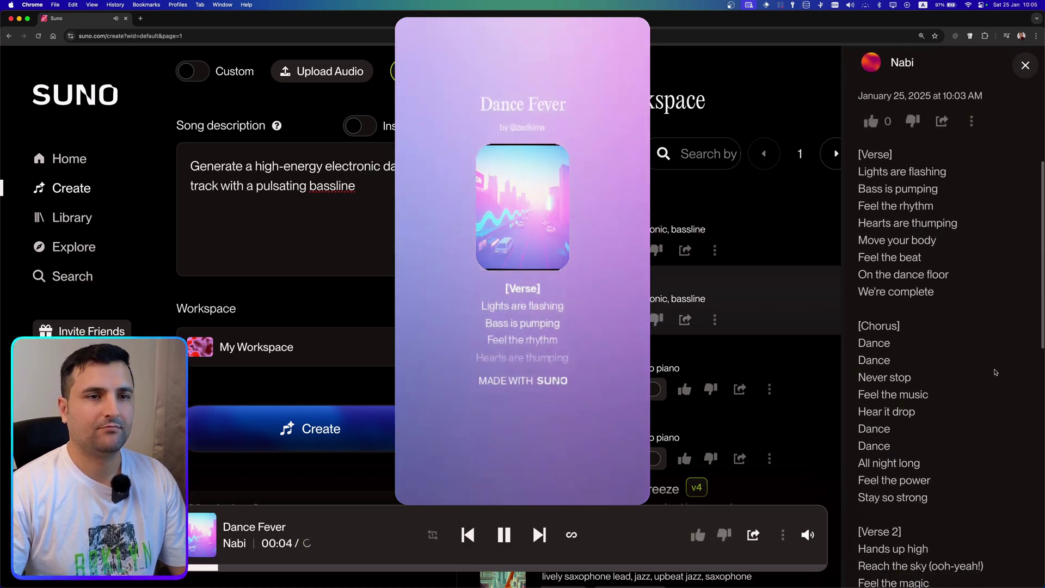
{"action": "scroll", "coordinate": [995, 373], "scroll_direction": "up", "scroll_amount": 1}
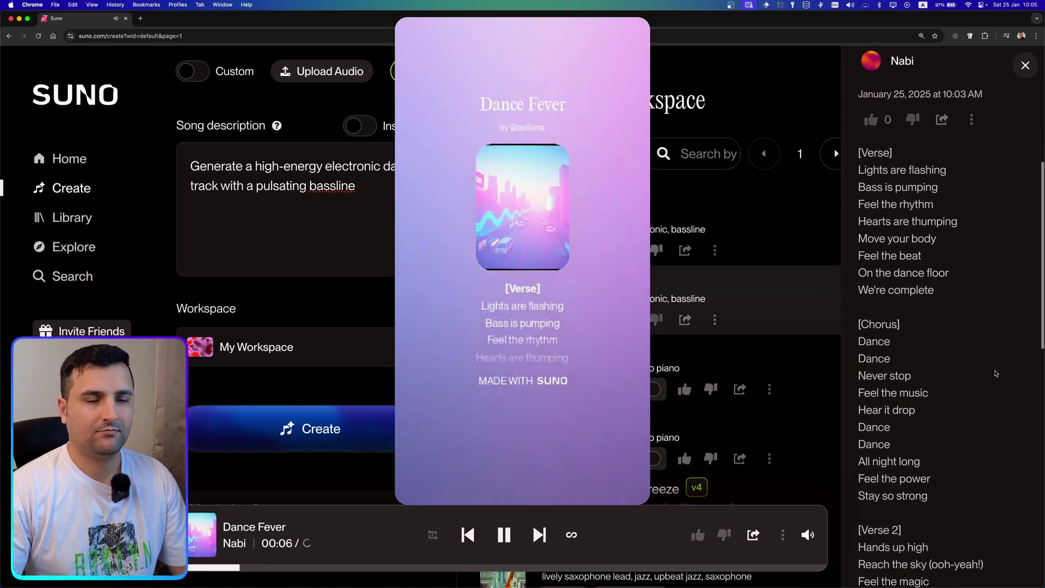
{"action": "scroll", "coordinate": [995, 373], "scroll_direction": "down", "scroll_amount": 1}
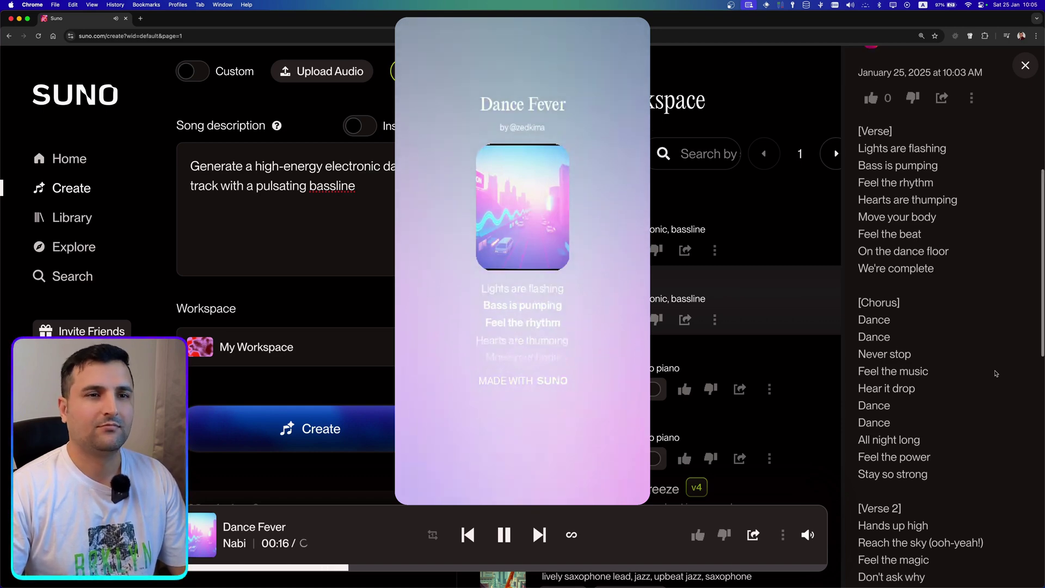
{"action": "scroll", "coordinate": [995, 374], "scroll_direction": "down", "scroll_amount": 1}
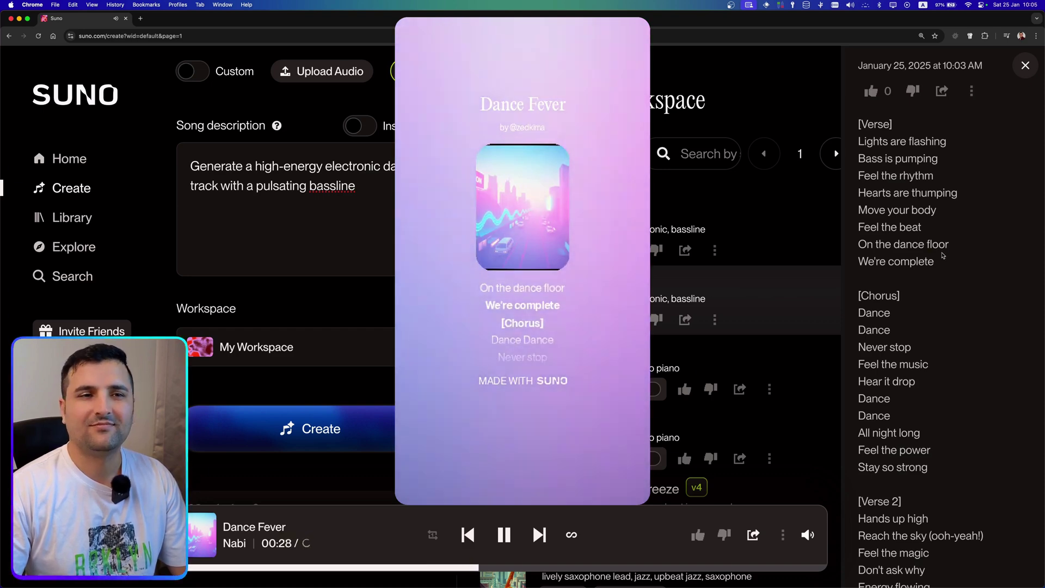
{"action": "scroll", "coordinate": [967, 280], "scroll_direction": "down", "scroll_amount": 3}
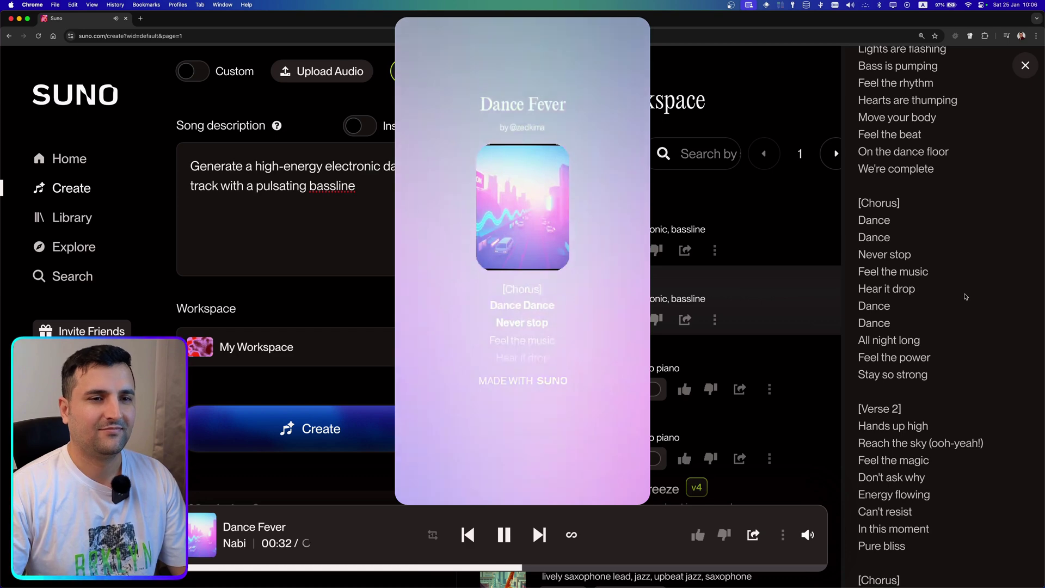
{"action": "scroll", "coordinate": [966, 297], "scroll_direction": "down", "scroll_amount": 1}
{"action": "scroll", "coordinate": [965, 296], "scroll_direction": "down", "scroll_amount": 1}
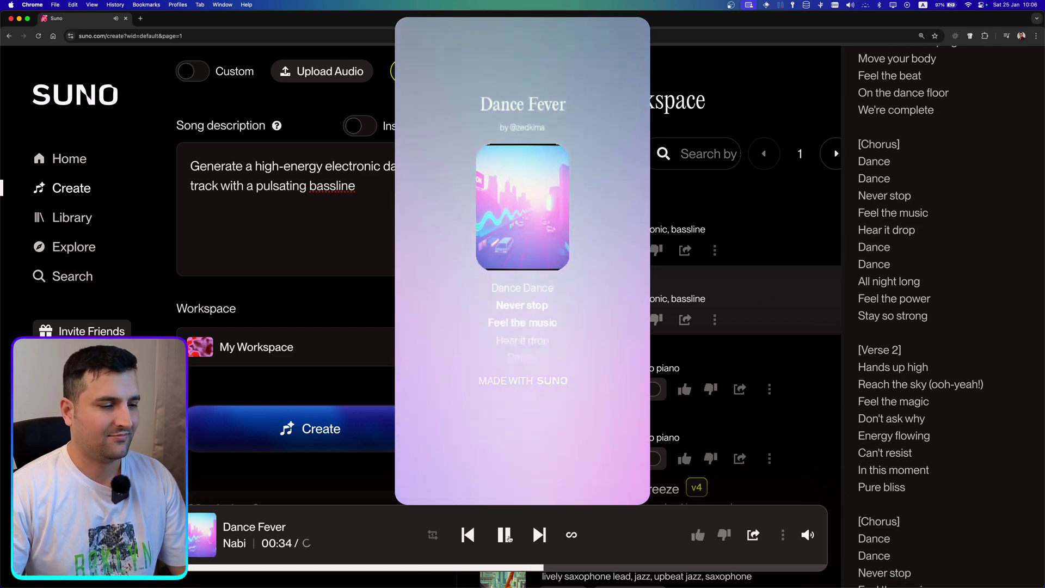
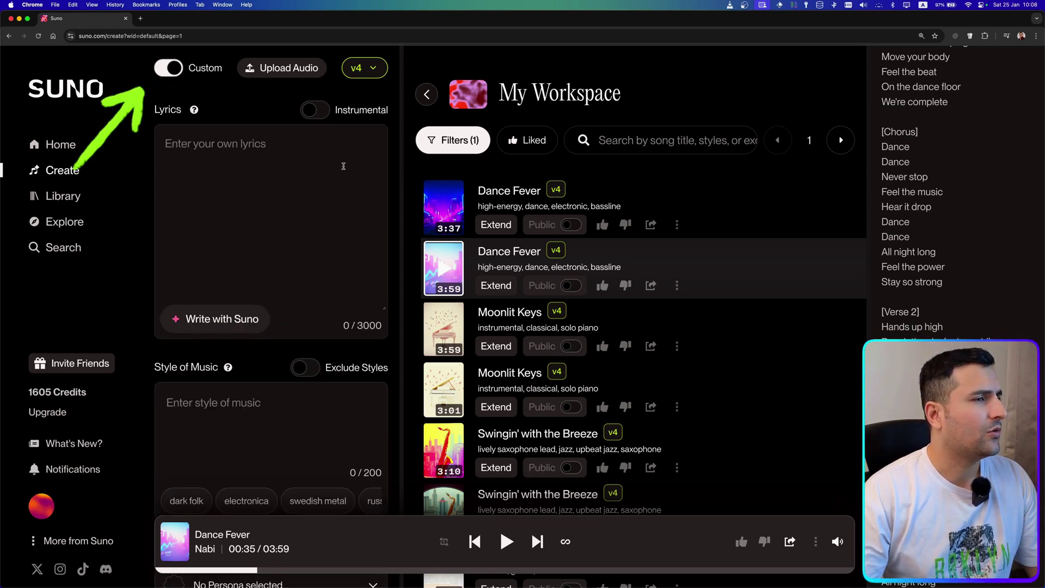
Generate lyrics with the ReMi model from the prompt "A high tech YouTube Channel that teaches the cutting edge AI name ZedKima".
{"action": "left_click", "coordinate": [221, 320]}
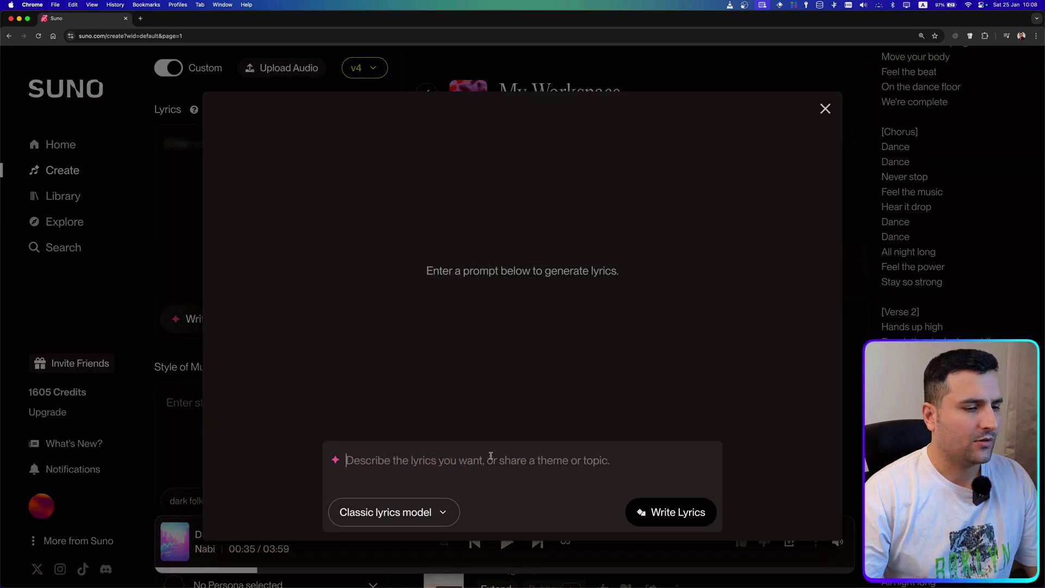
{"action": "left_click", "coordinate": [442, 515]}
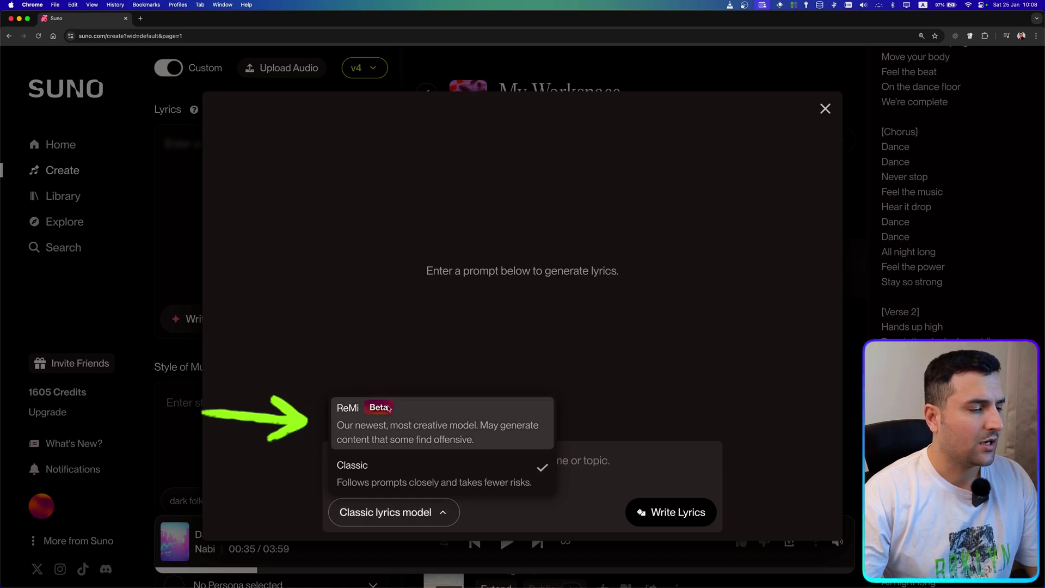
{"action": "left_click", "coordinate": [434, 426]}
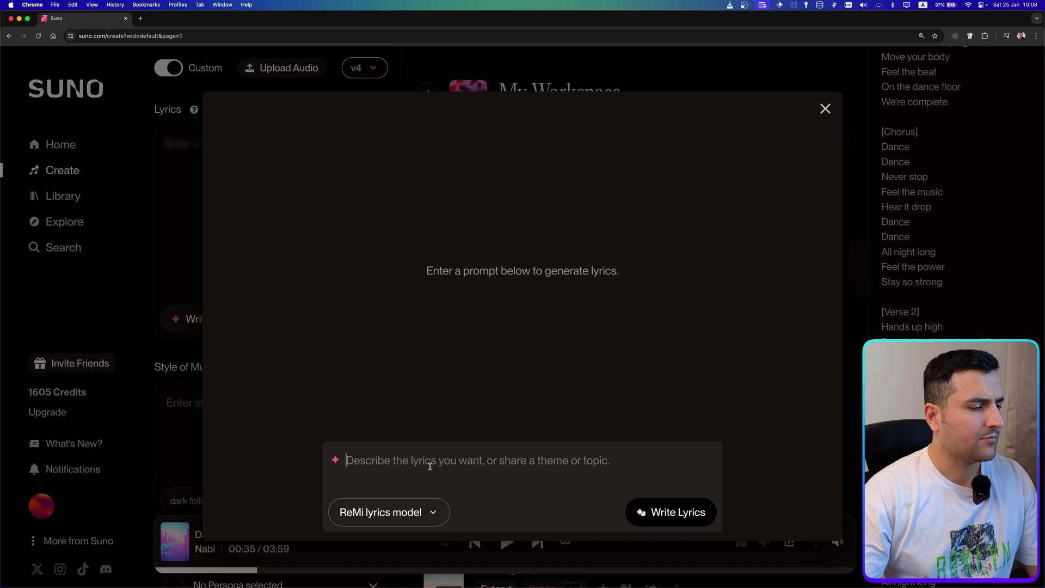
{"action": "type", "text": "A high tech YouTube Channel that teaches the cutting edge AI"}
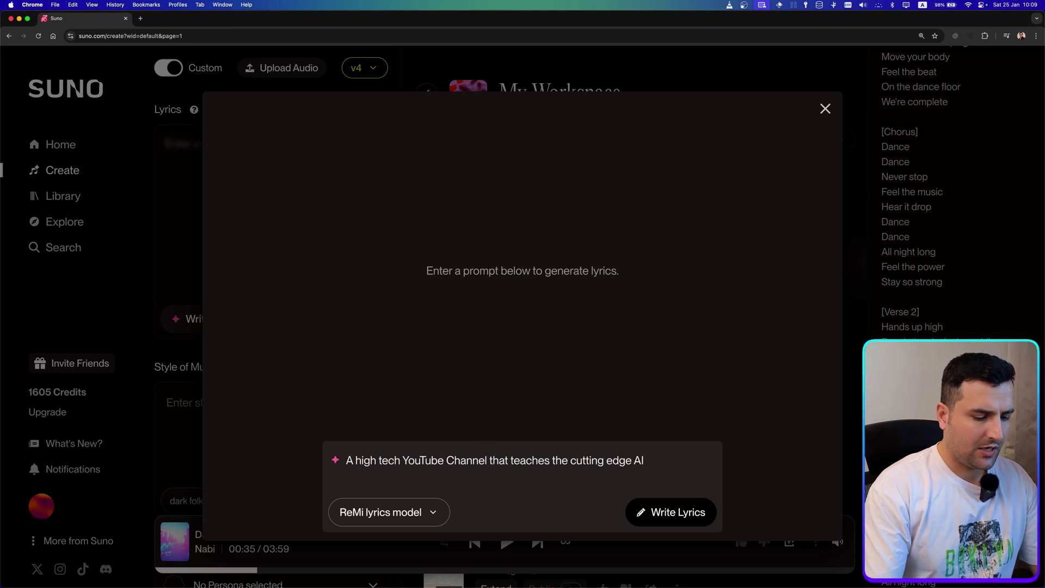
{"action": "type", "text": "name ZedKima"}
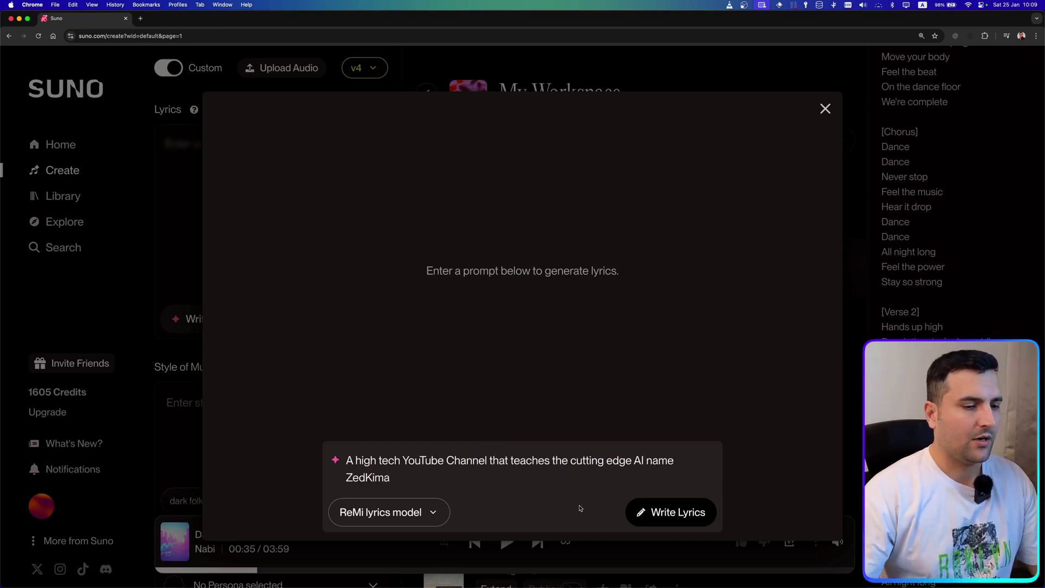
{"action": "left_click", "coordinate": [669, 516]}
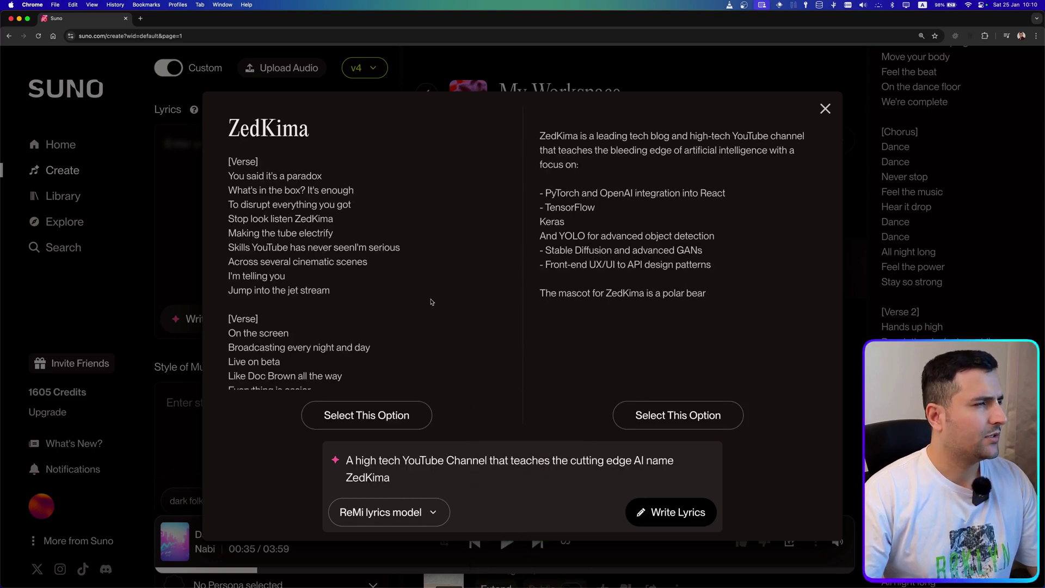
Read through the first generated lyrics option, titled "ZedKima", and select it for the song.
{"action": "scroll", "coordinate": [431, 302], "scroll_direction": "down", "scroll_amount": 1}
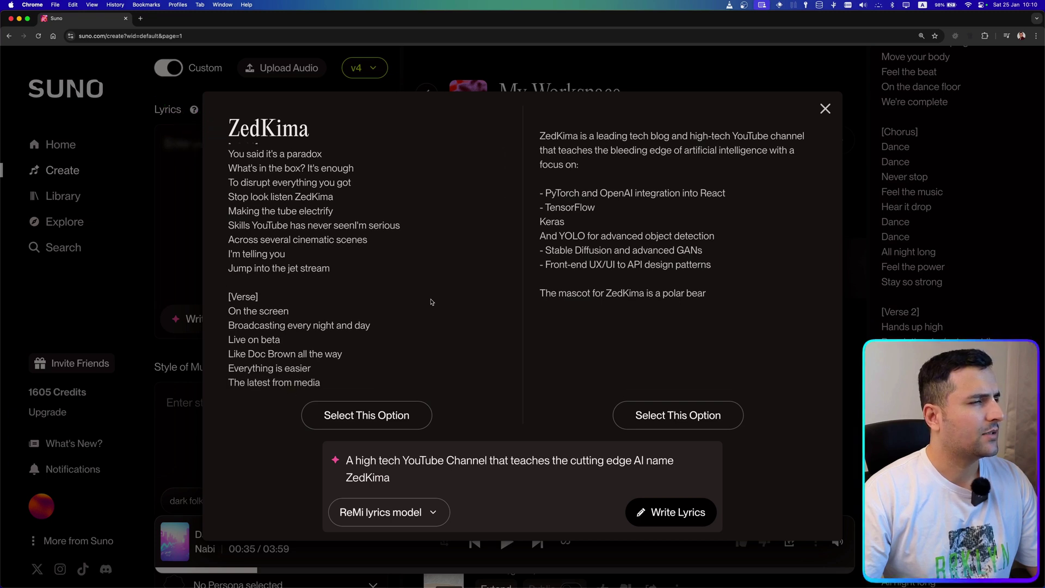
{"action": "scroll", "coordinate": [431, 302], "scroll_direction": "down", "scroll_amount": 1}
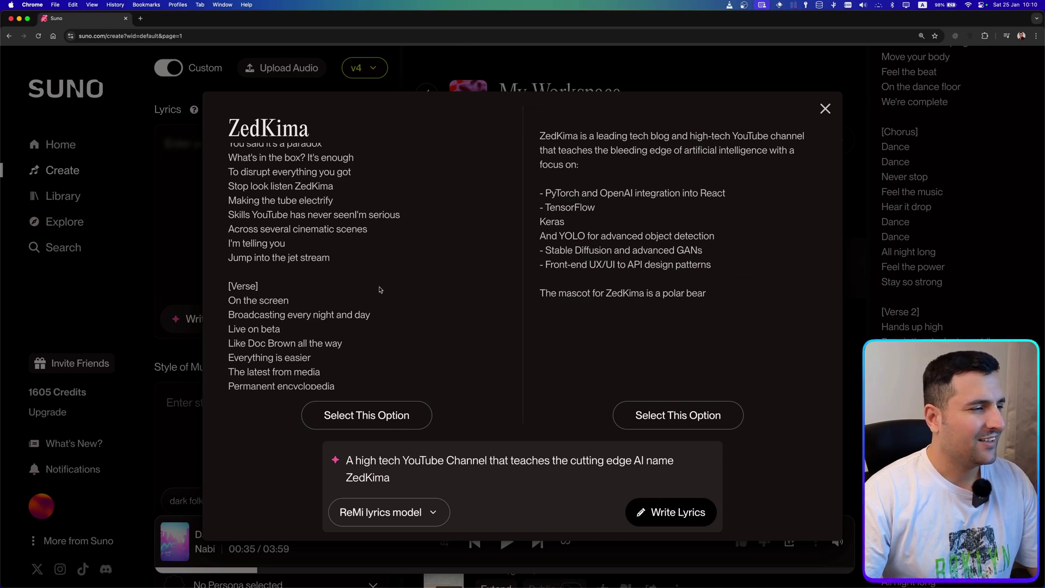
{"action": "scroll", "coordinate": [383, 290], "scroll_direction": "down", "scroll_amount": 10}
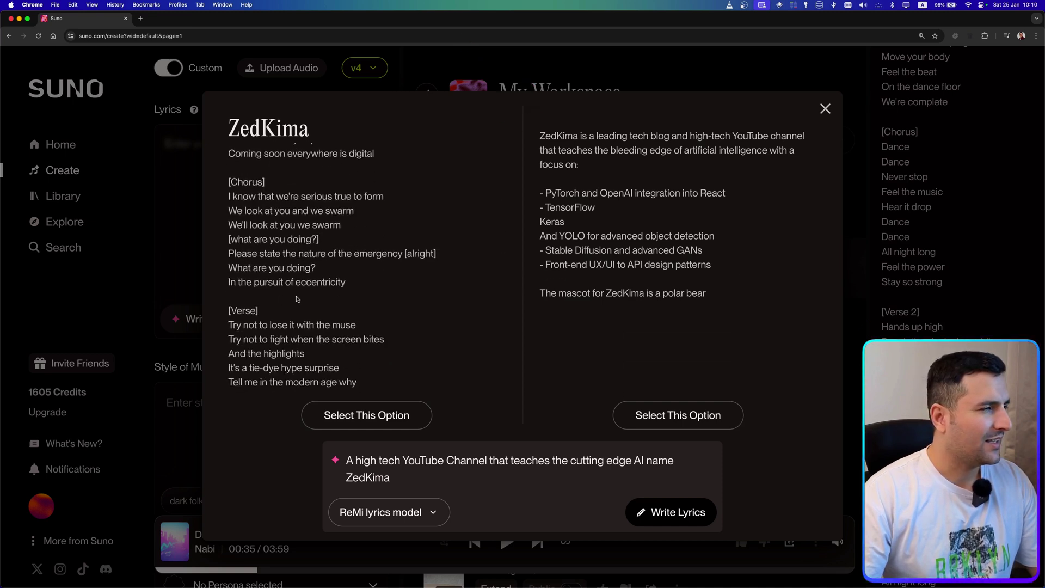
{"action": "left_click", "coordinate": [376, 424]}
Set the song's music style to "electronica, experimental rock" using the suggested styles.
{"action": "scroll", "coordinate": [294, 234], "scroll_direction": "down", "scroll_amount": 3}
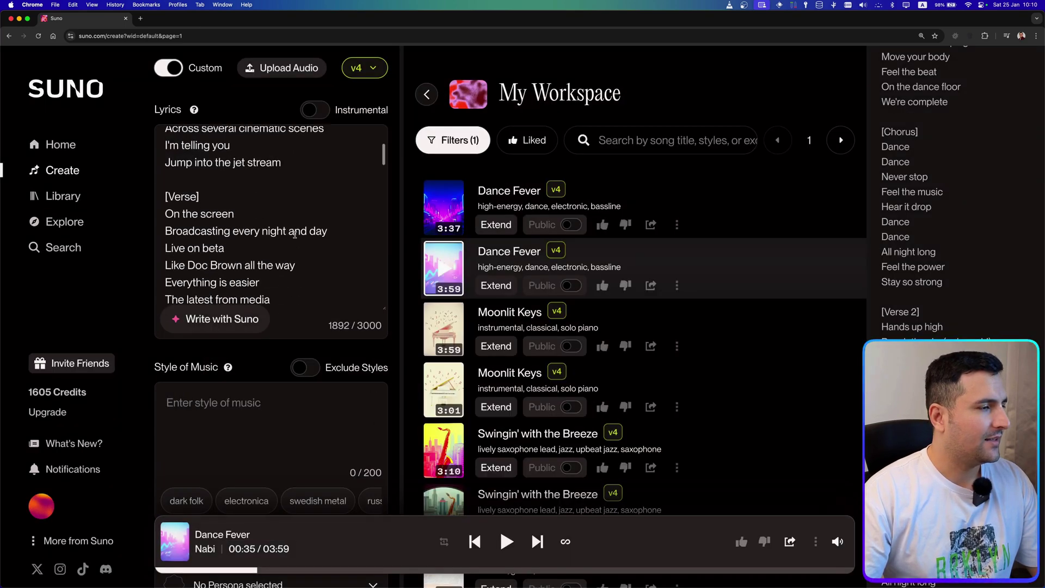
{"action": "scroll", "coordinate": [300, 431], "scroll_direction": "down", "scroll_amount": 4}
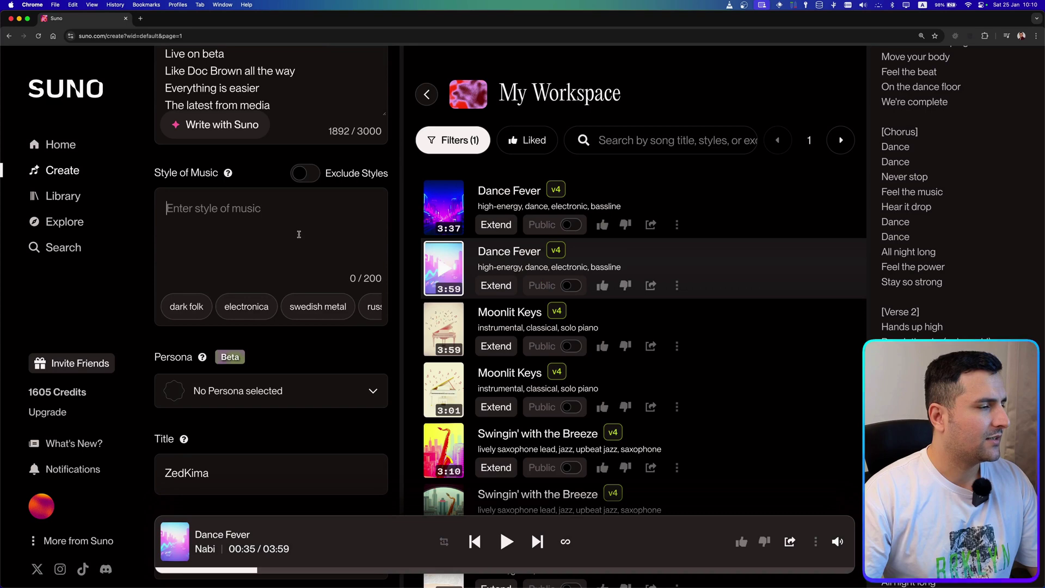
{"action": "left_click", "coordinate": [246, 306]}
{"action": "scroll", "coordinate": [272, 306], "scroll_direction": "right", "scroll_amount": 2}
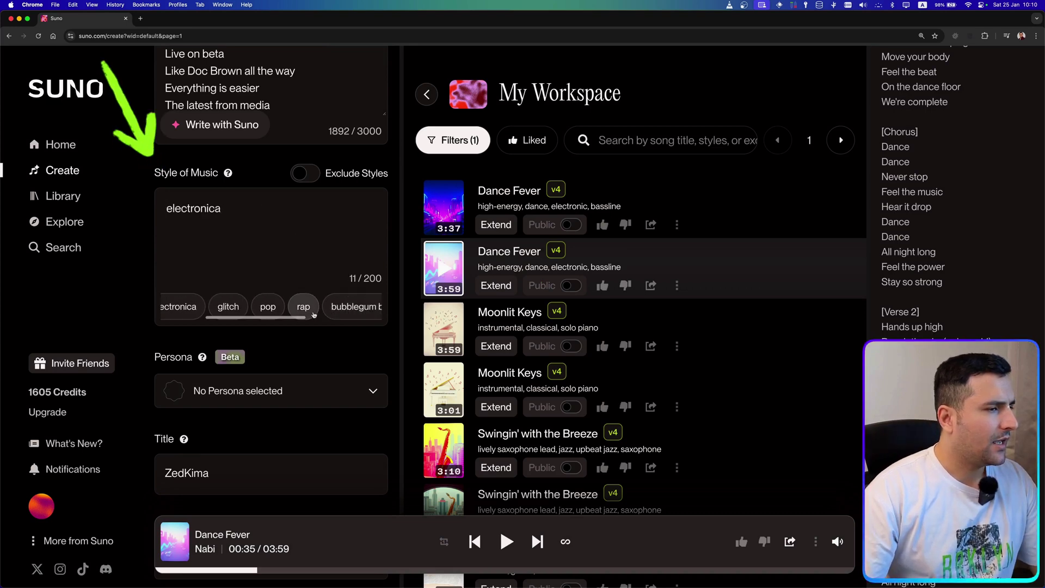
{"action": "scroll", "coordinate": [277, 311], "scroll_direction": "right", "scroll_amount": 3}
{"action": "left_click", "coordinate": [338, 307]}
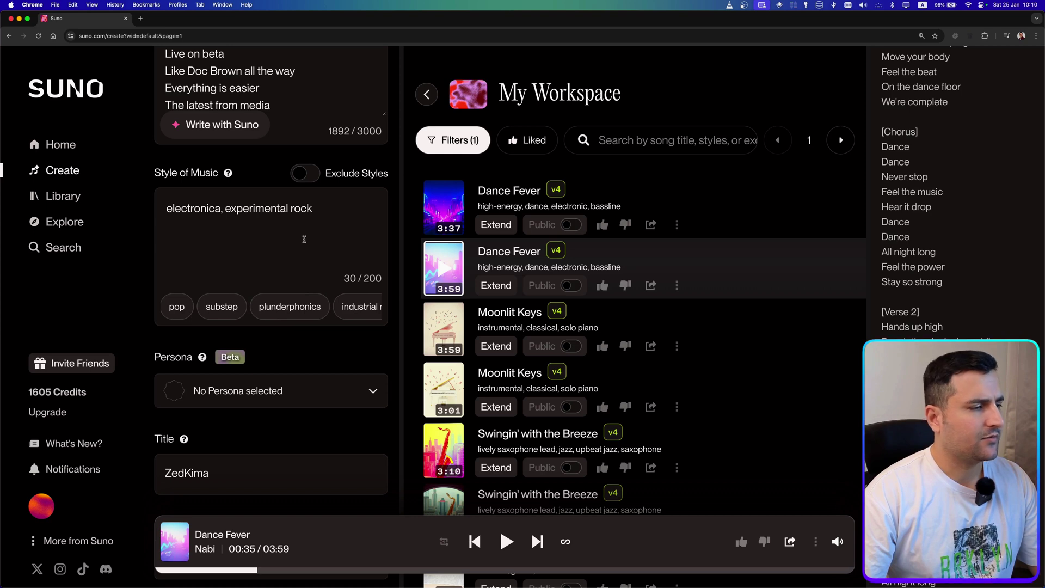
Change the song title to "ZedKima 2.0" and generate the song.
{"action": "scroll", "coordinate": [304, 238], "scroll_direction": "down", "scroll_amount": 3}
{"action": "left_click", "coordinate": [244, 333]}
{"action": "type", "text": "1"}
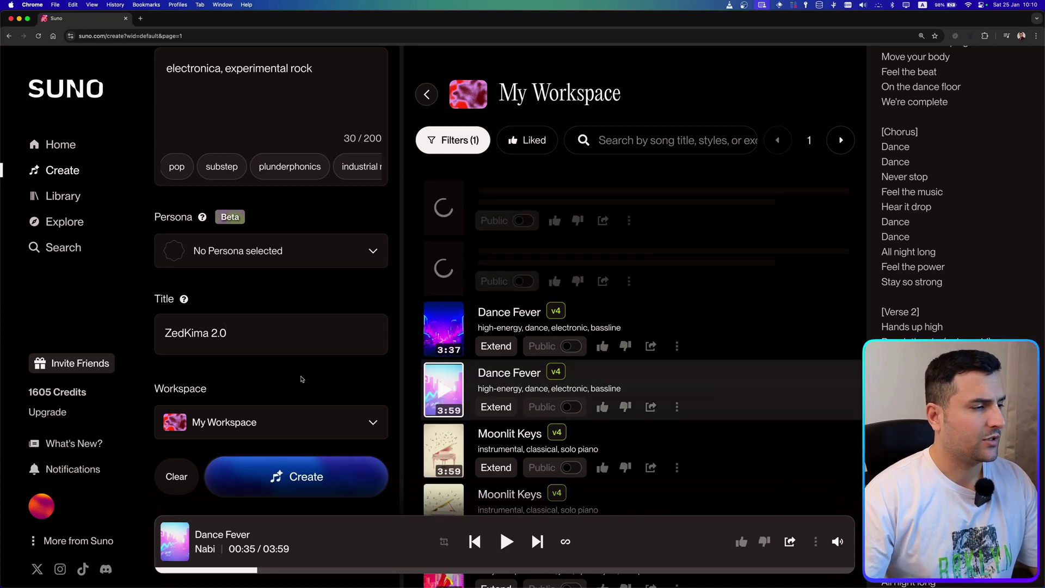
Listen to the second and then the first version of "ZedKima 2.0", following the lyrics during playback.
{"action": "scroll", "coordinate": [302, 379], "scroll_direction": "up", "scroll_amount": 6}
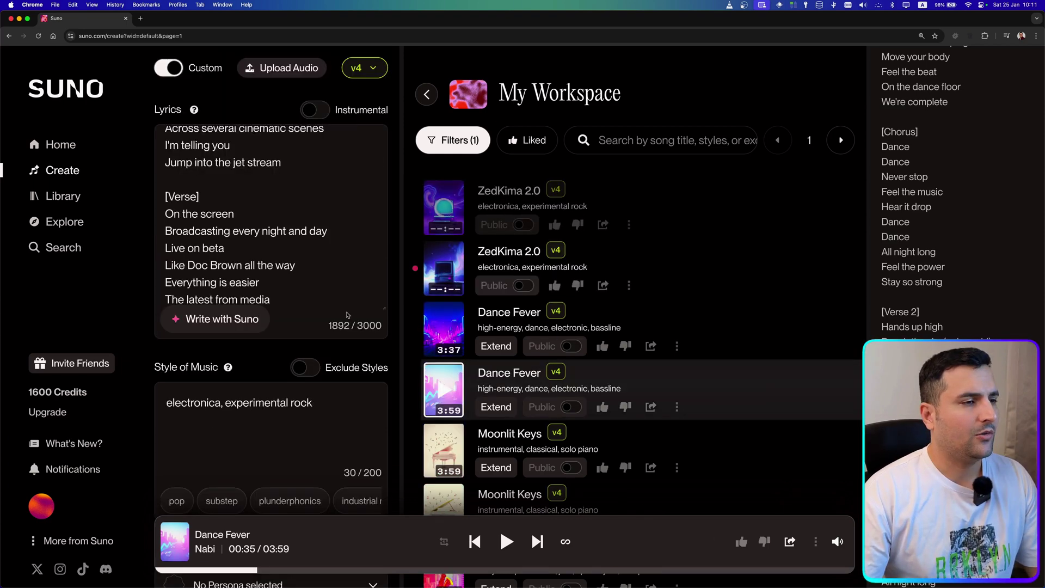
{"action": "left_click", "coordinate": [442, 268]}
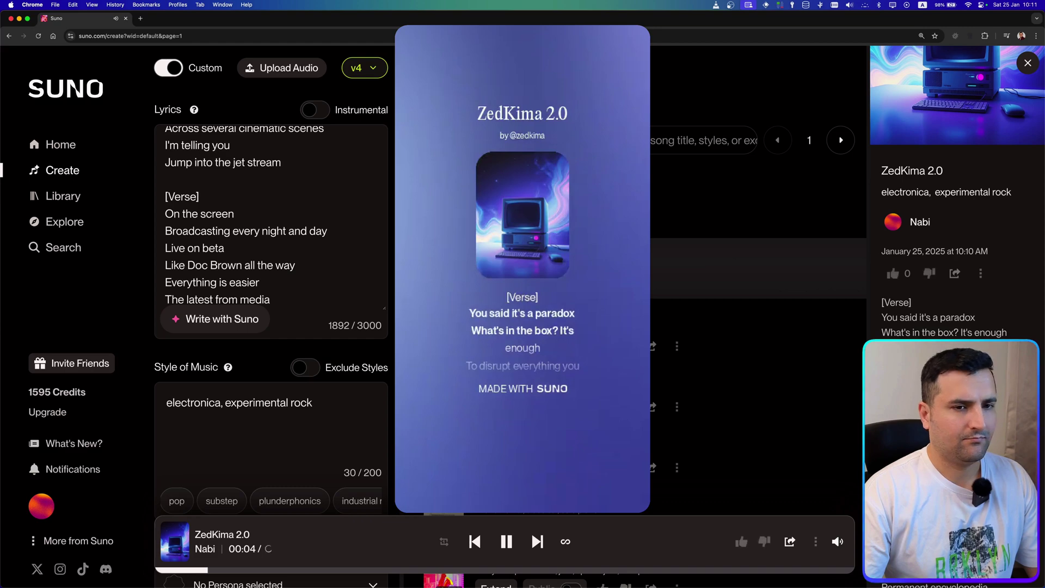
{"action": "scroll", "coordinate": [956, 191], "scroll_direction": "down", "scroll_amount": 2}
{"action": "scroll", "coordinate": [956, 190], "scroll_direction": "down", "scroll_amount": 2}
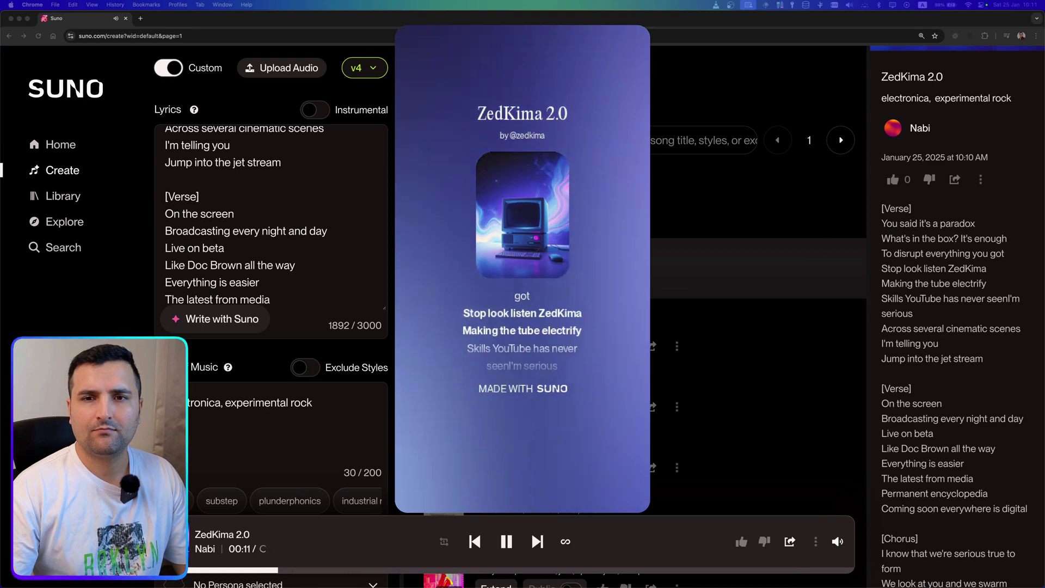
{"action": "scroll", "coordinate": [932, 367], "scroll_direction": "down", "scroll_amount": 3}
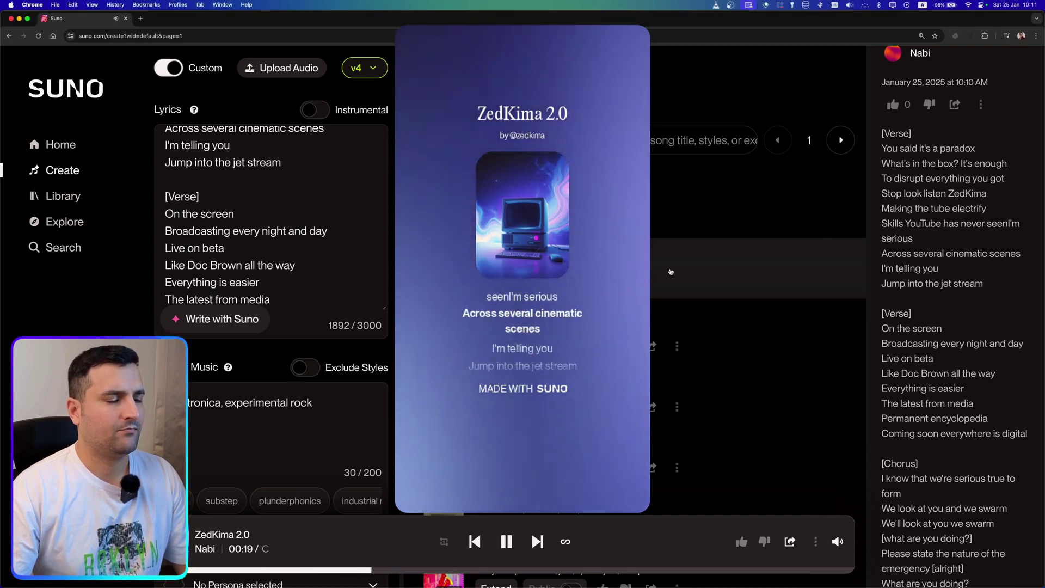
{"action": "left_click", "coordinate": [505, 542]}
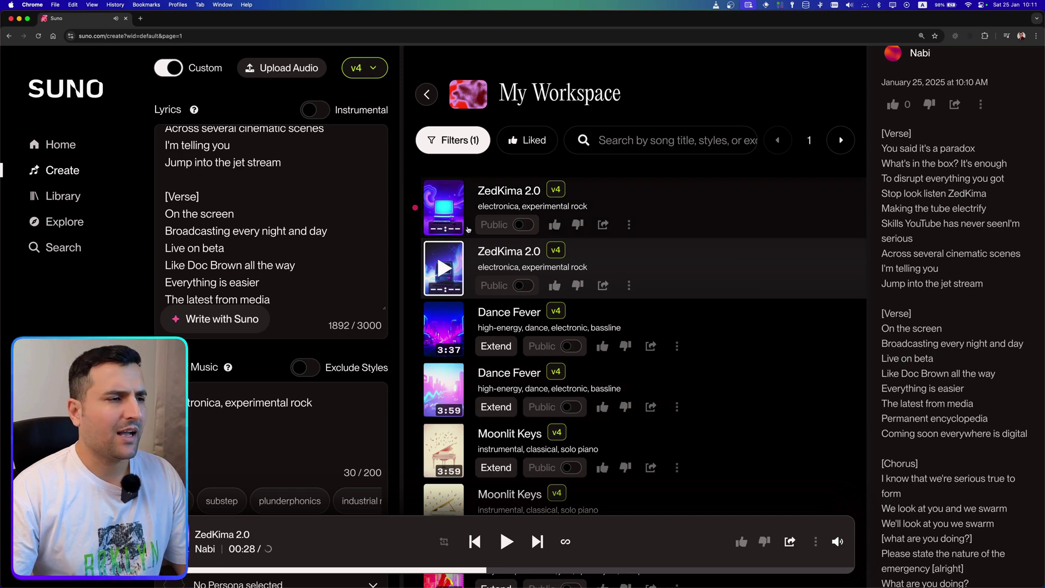
{"action": "left_click", "coordinate": [443, 211]}
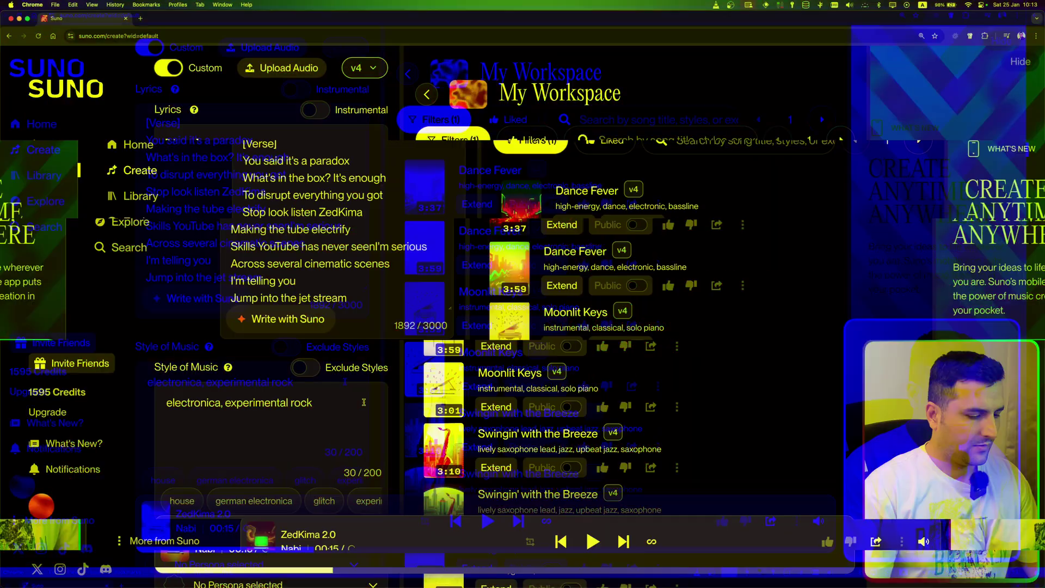
Set the style to 'rooted in West Coast hip-hop, funk-inspired beats, deep basslines, melodic synthesizers, high-pitched, "G-funk", 1970s funk, street life, laid-back flow, blending party energy with storytelling'.
{"action": "scroll", "coordinate": [272, 435], "scroll_direction": "down", "scroll_amount": 2}
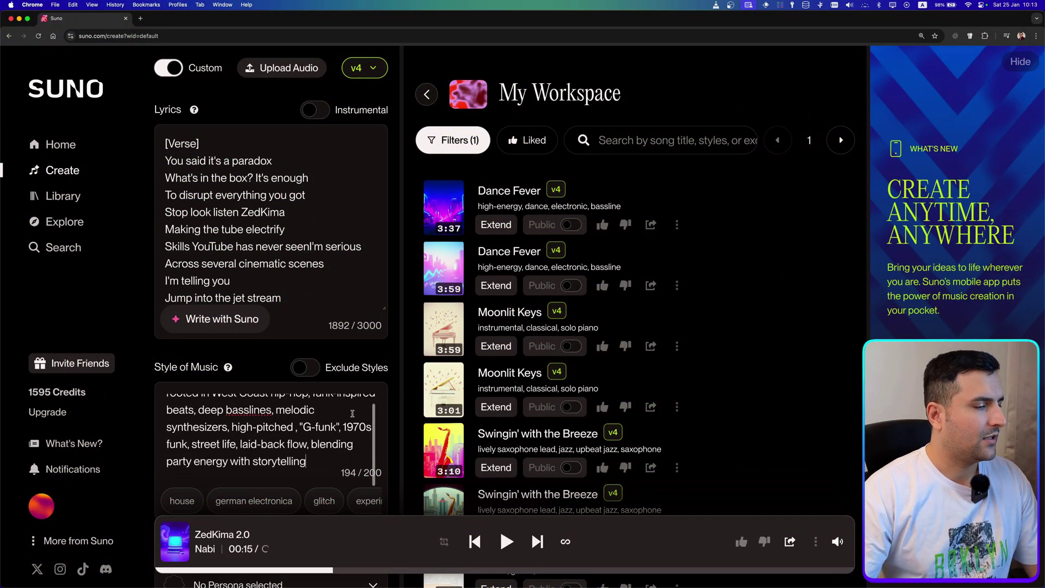
{"action": "scroll", "coordinate": [598, 326], "scroll_direction": "down", "scroll_amount": 4}
{"action": "scroll", "coordinate": [236, 364], "scroll_direction": "down", "scroll_amount": 3}
{"action": "scroll", "coordinate": [239, 326], "scroll_direction": "up", "scroll_amount": 1}
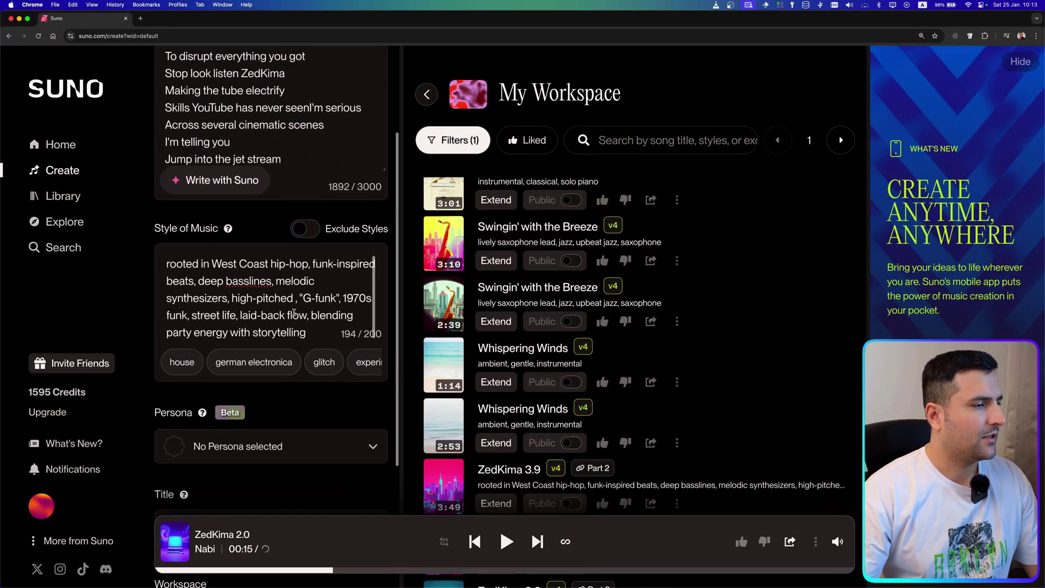
{"action": "scroll", "coordinate": [272, 327], "scroll_direction": "down", "scroll_amount": 1}
{"action": "scroll", "coordinate": [297, 334], "scroll_direction": "up", "scroll_amount": 1}
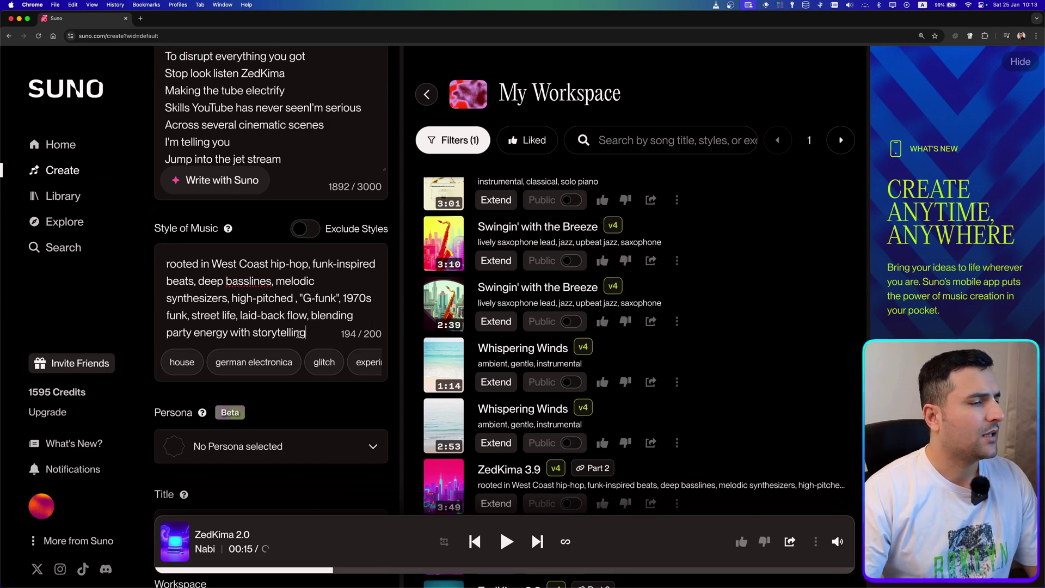
{"action": "scroll", "coordinate": [304, 325], "scroll_direction": "down", "scroll_amount": 1}
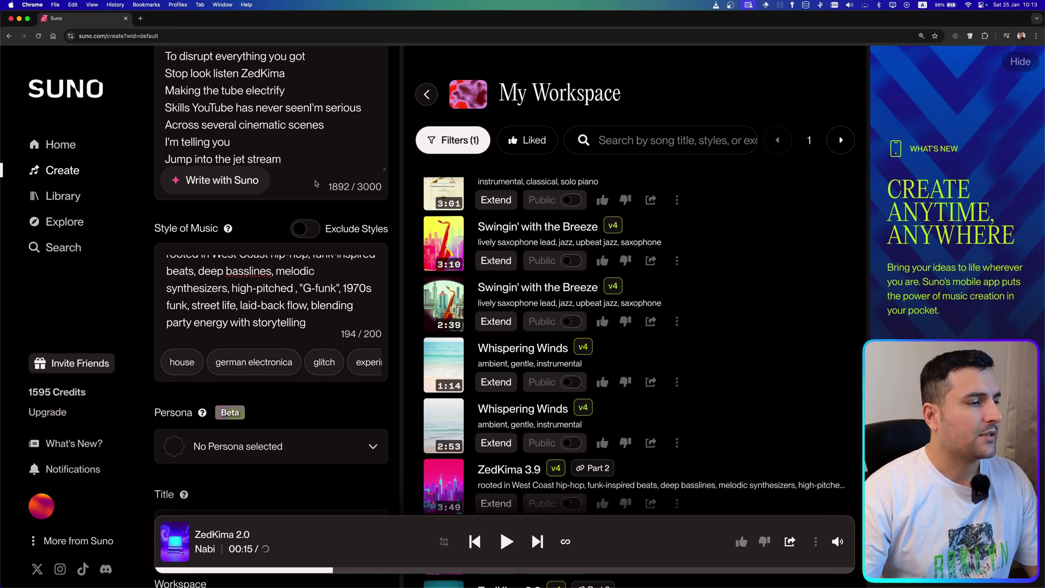
Replace the lyrics with the prepared text starting "Yo, it's ZEDKIIIMA, the architects of tech", title the song "ZedKima 10.0" and generate it.
{"action": "scroll", "coordinate": [310, 158], "scroll_direction": "up", "scroll_amount": 5}
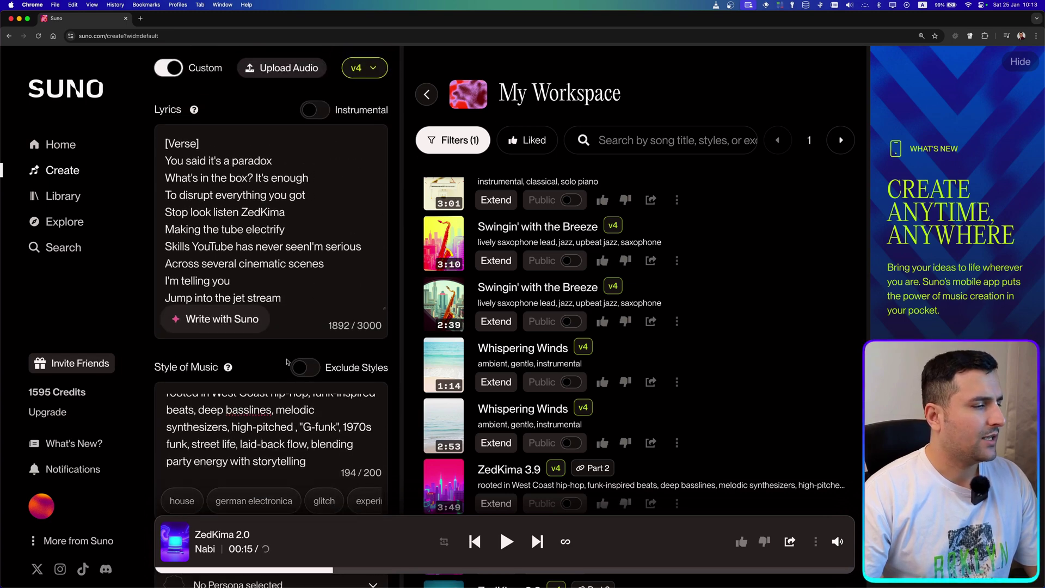
{"action": "key", "text": "super+z"}
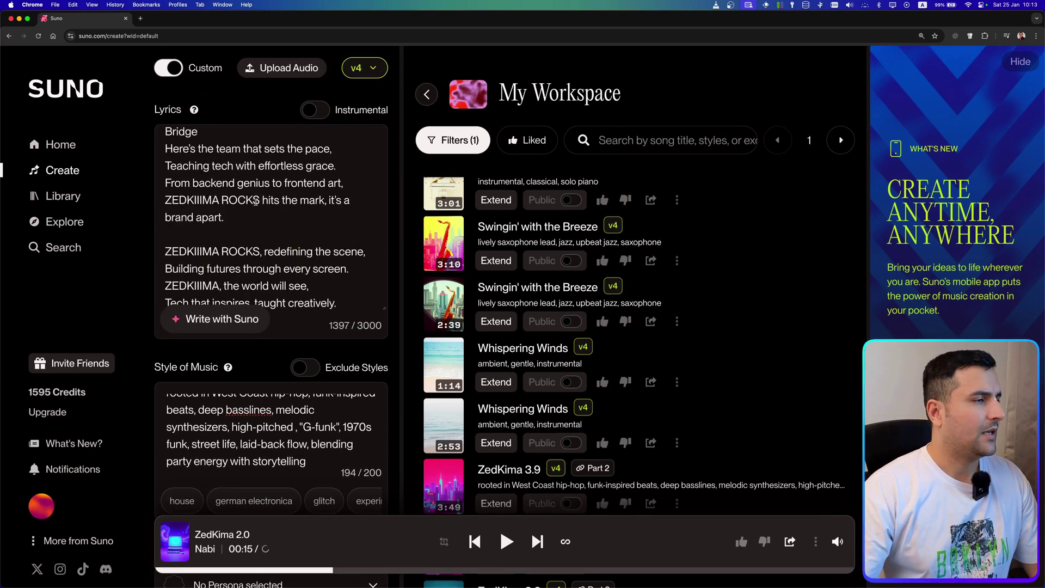
{"action": "scroll", "coordinate": [252, 218], "scroll_direction": "up", "scroll_amount": 5}
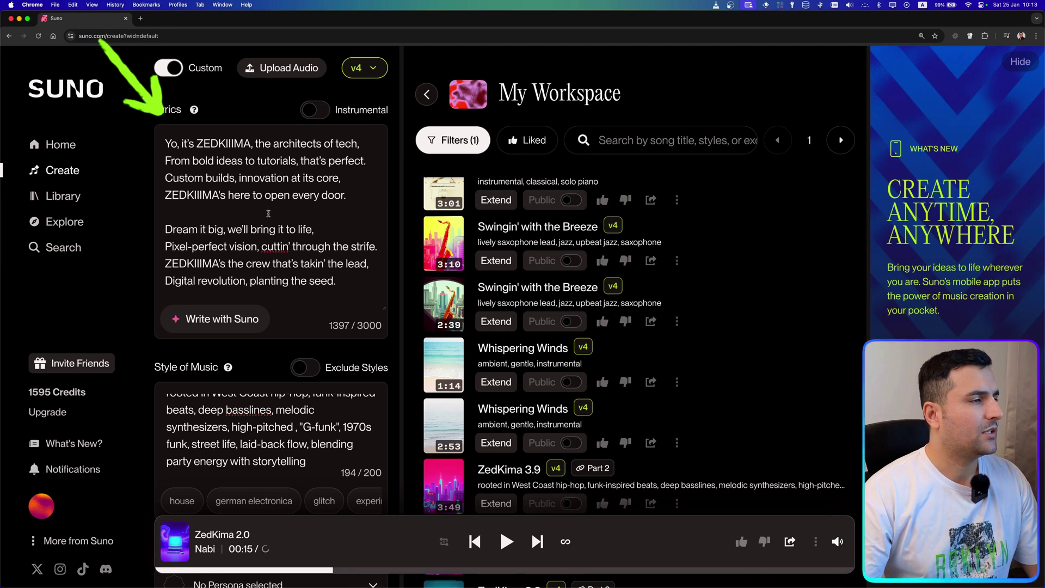
{"action": "scroll", "coordinate": [279, 330], "scroll_direction": "down", "scroll_amount": 5}
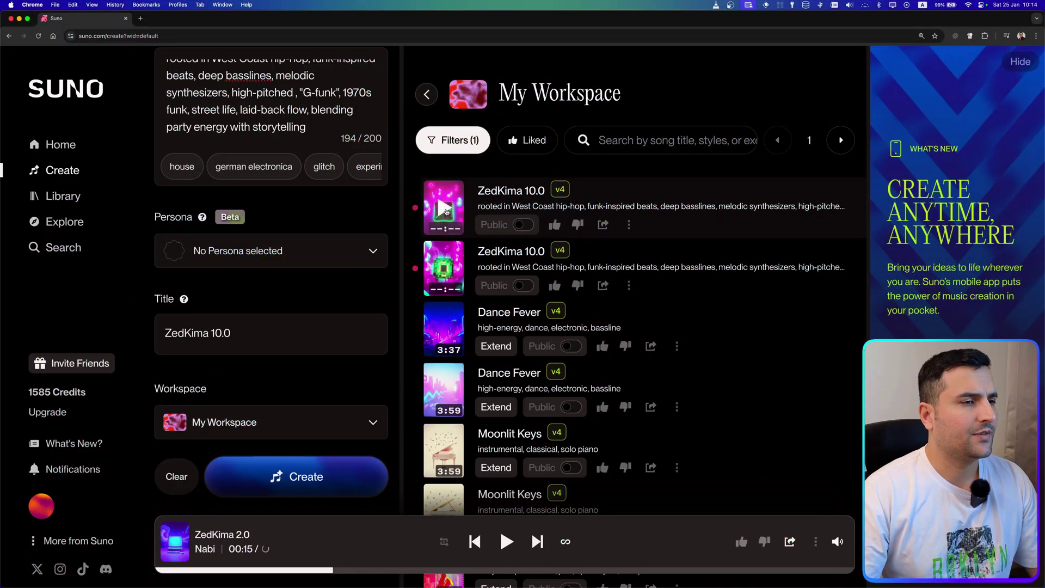
Play the first version of "ZedKima 10.0" while following its lyrics, and pause it after the opening verses.
{"action": "left_click", "coordinate": [445, 209]}
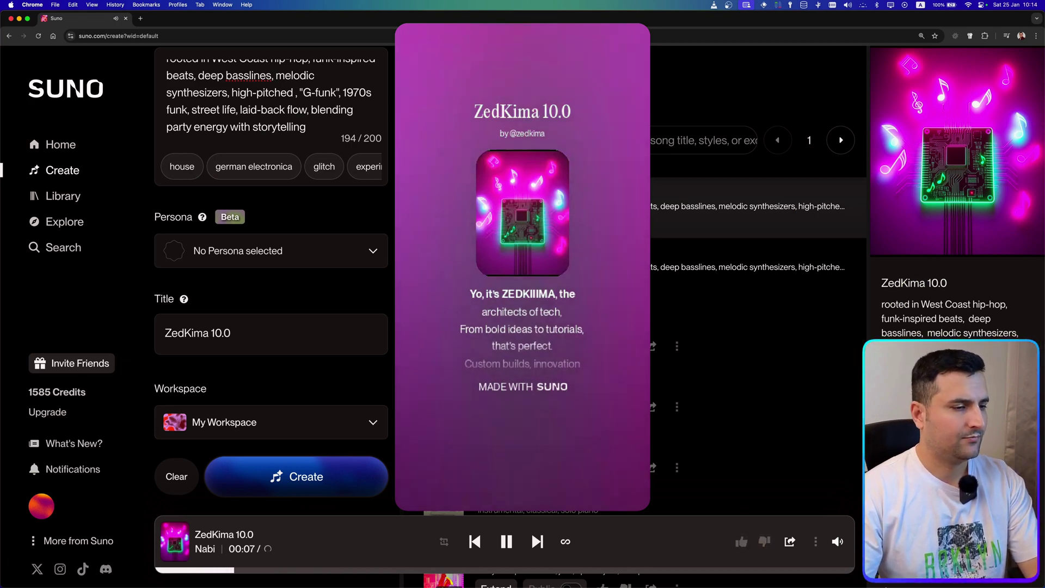
{"action": "scroll", "coordinate": [344, 219], "scroll_direction": "up", "scroll_amount": 5}
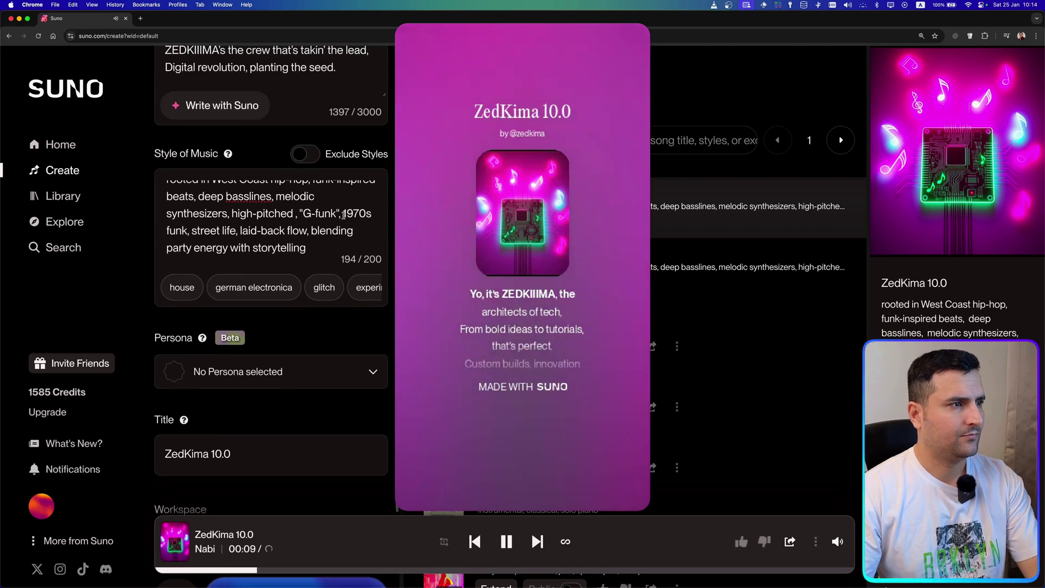
{"action": "scroll", "coordinate": [343, 218], "scroll_direction": "up", "scroll_amount": 3}
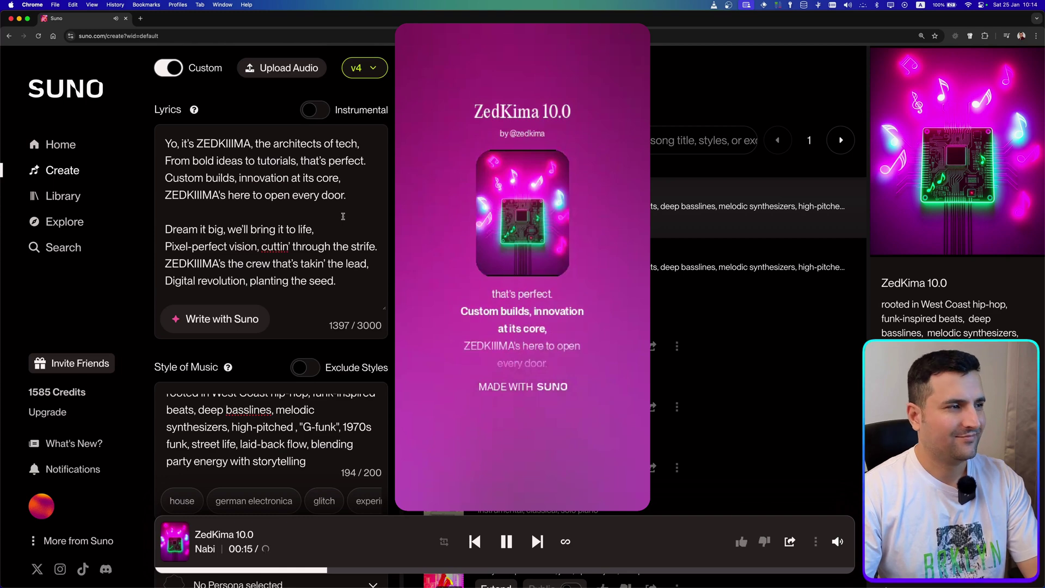
{"action": "scroll", "coordinate": [928, 337], "scroll_direction": "down", "scroll_amount": 5}
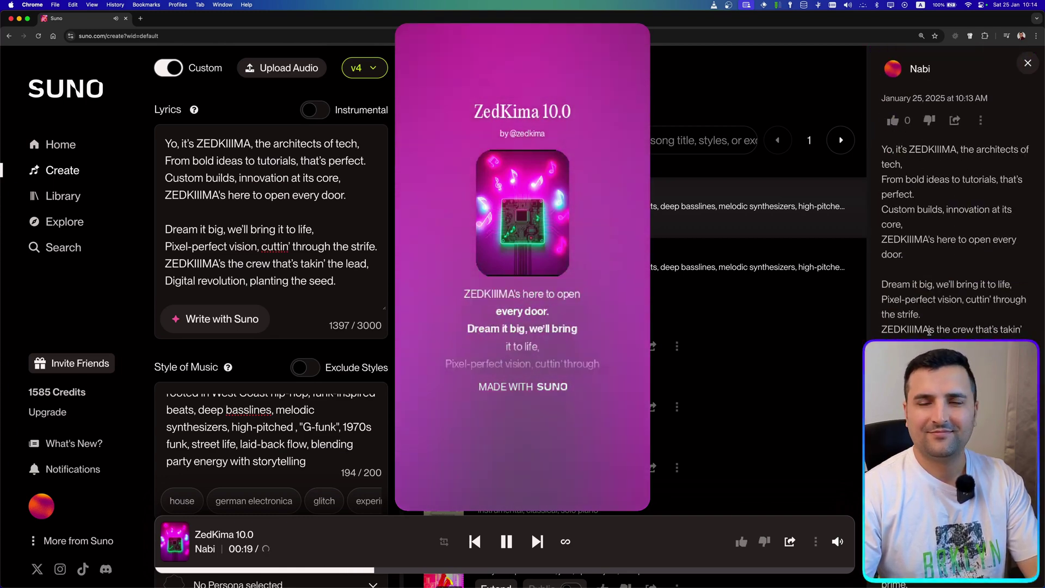
{"action": "scroll", "coordinate": [928, 330], "scroll_direction": "down", "scroll_amount": 1}
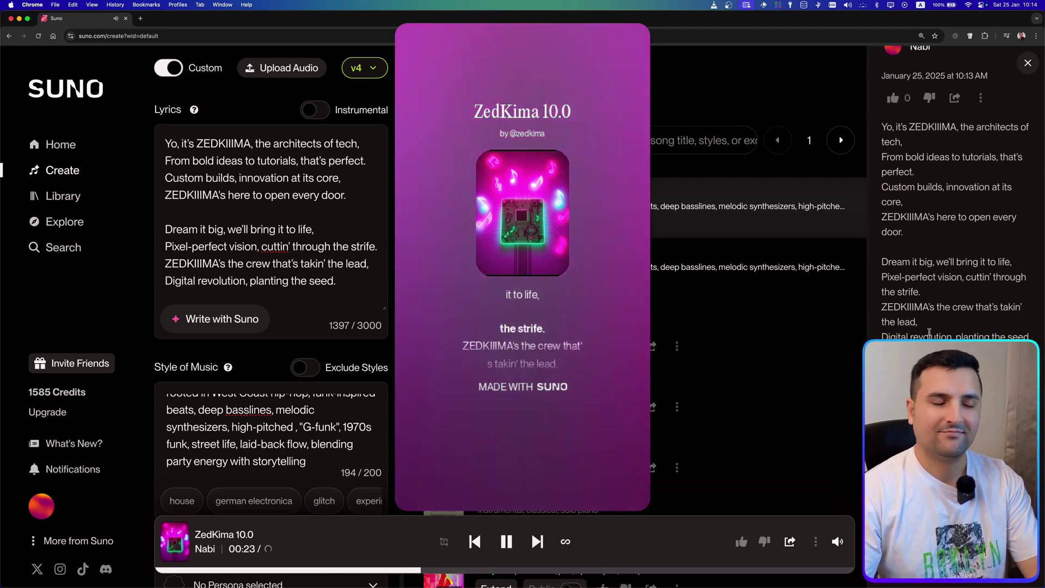
{"action": "scroll", "coordinate": [929, 330], "scroll_direction": "down", "scroll_amount": 1}
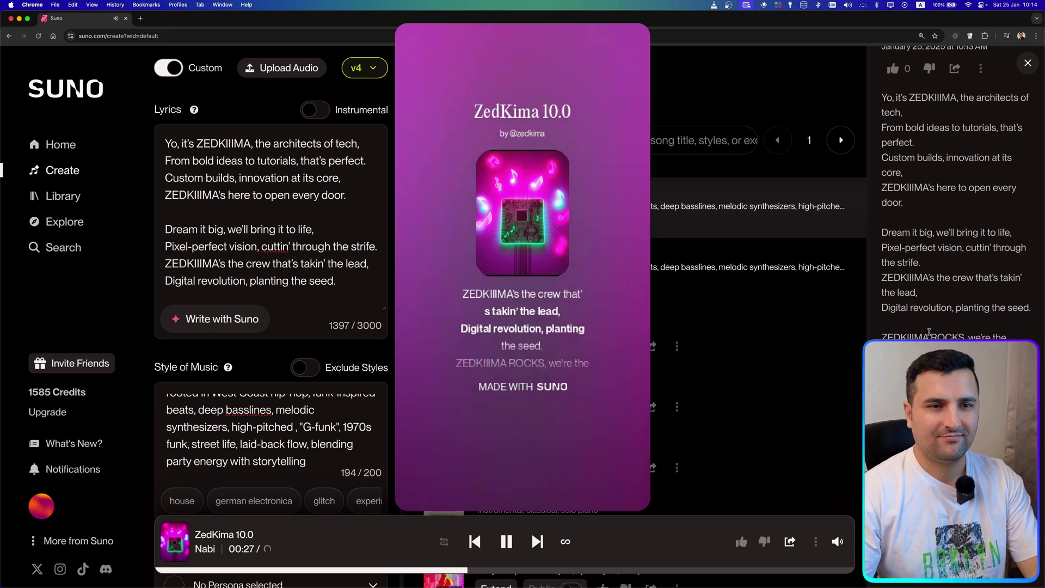
{"action": "left_click", "coordinate": [507, 542]}
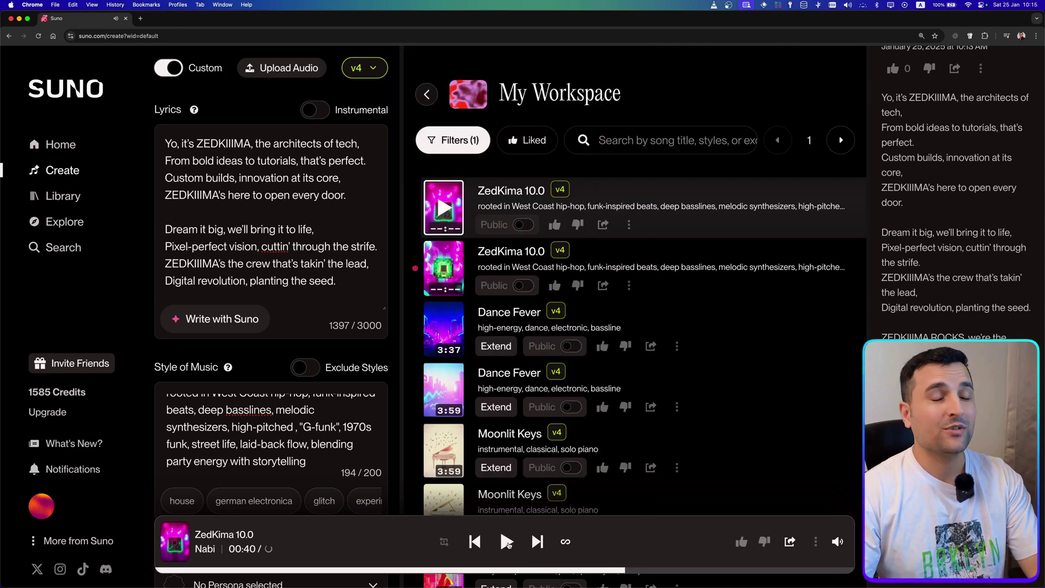
Listen to the opening of the second "ZedKima 10.0" version and pause it.
{"action": "left_click", "coordinate": [445, 272]}
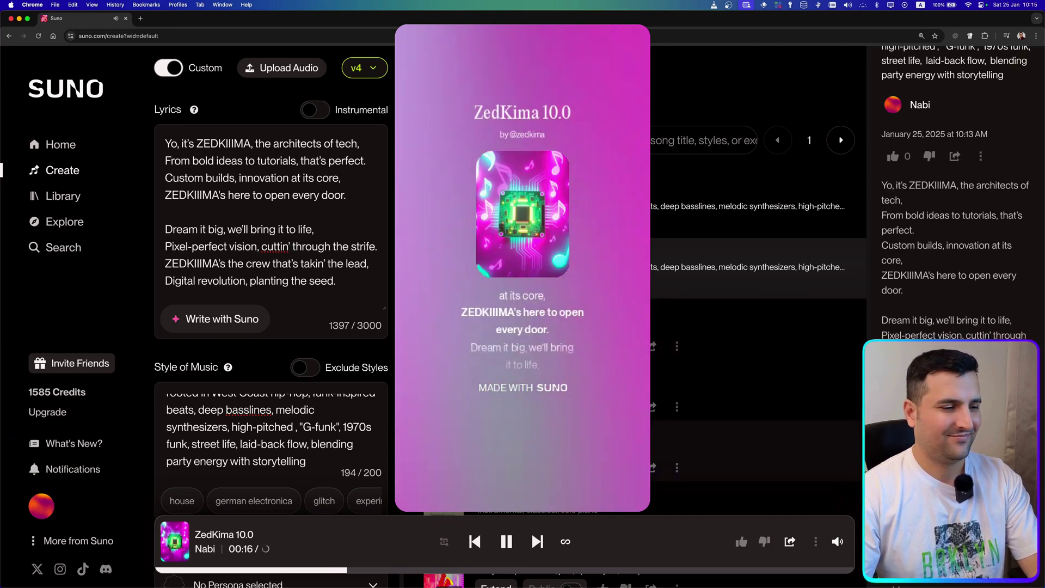
{"action": "left_click", "coordinate": [506, 541]}
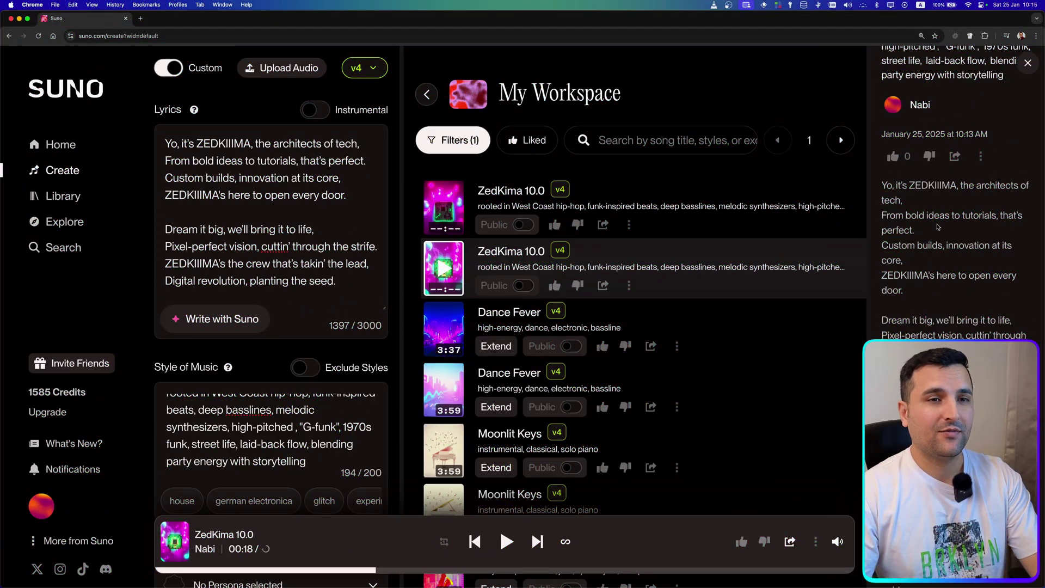
{"action": "scroll", "coordinate": [936, 272], "scroll_direction": "up", "scroll_amount": 2}
{"action": "scroll", "coordinate": [936, 250], "scroll_direction": "up", "scroll_amount": 1}
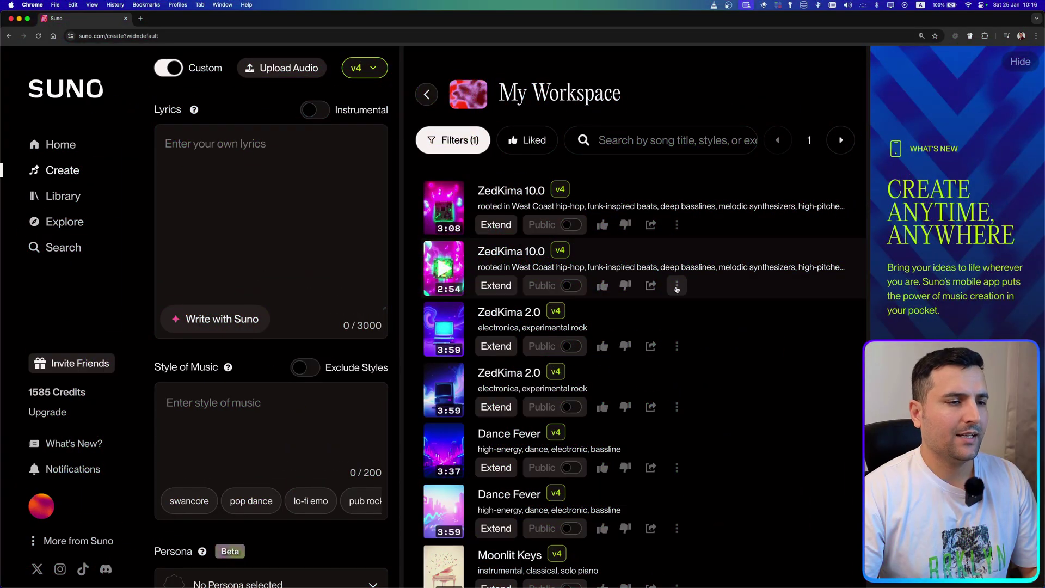
Open the second "ZedKima 10.0" version for section replacement and play its intro to locate the part to replace.
{"action": "left_click", "coordinate": [676, 287]}
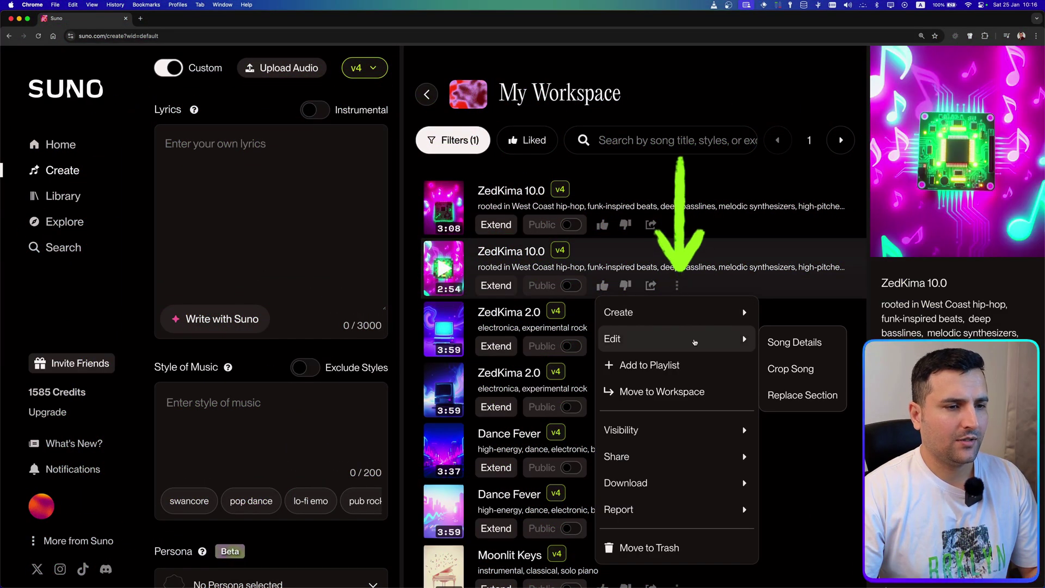
{"action": "mouse_move", "coordinate": [743, 338]}
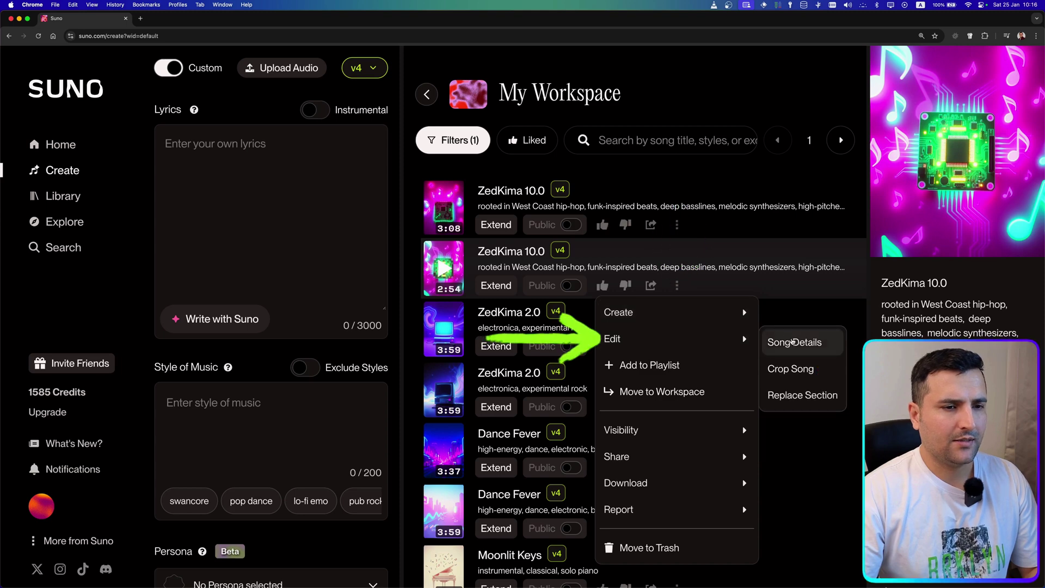
{"action": "left_click", "coordinate": [802, 395]}
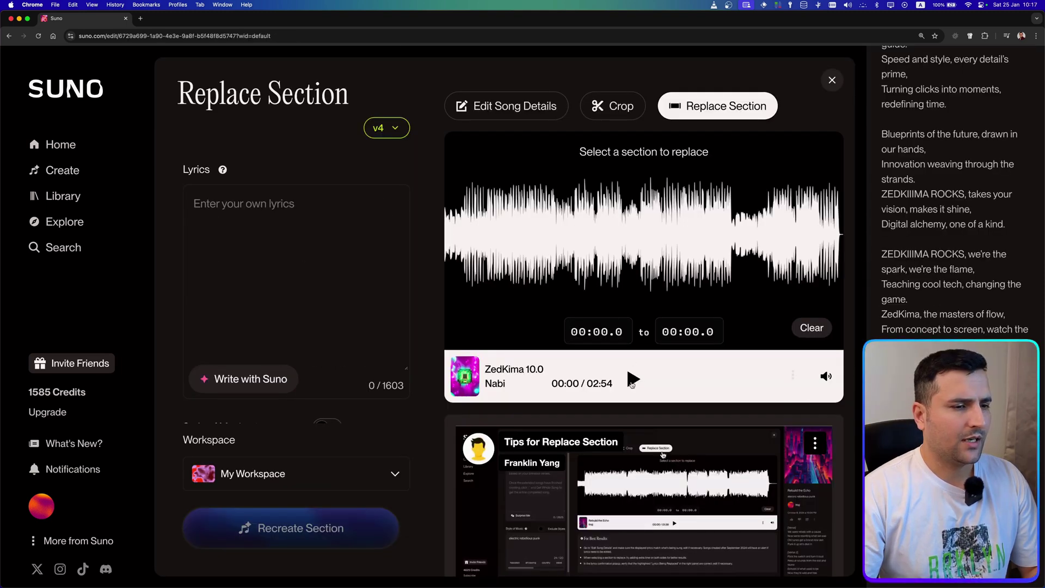
{"action": "left_click", "coordinate": [634, 379]}
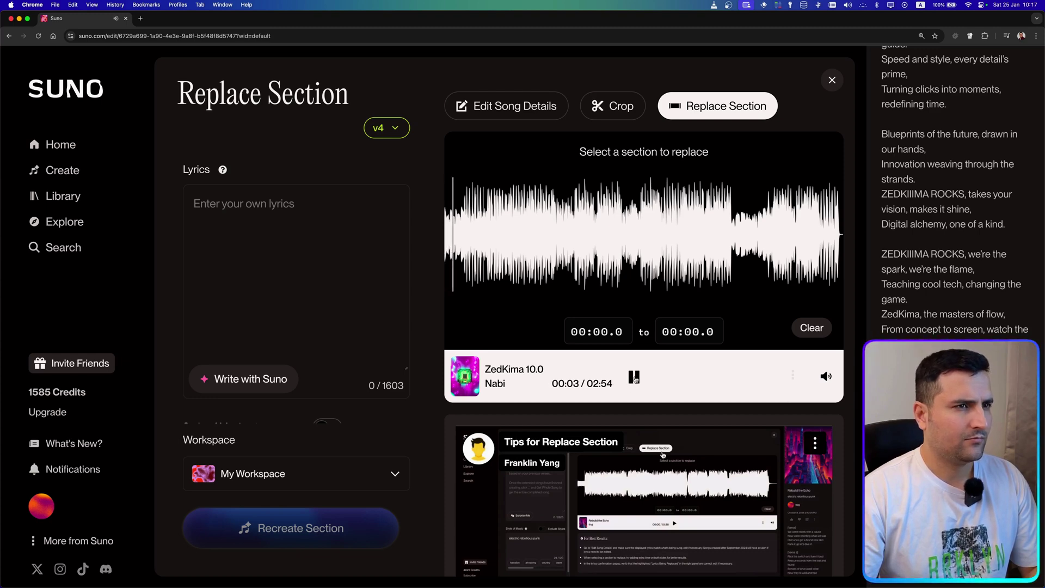
{"action": "scroll", "coordinate": [630, 234], "scroll_direction": "up", "scroll_amount": 1}
{"action": "scroll", "coordinate": [630, 234], "scroll_direction": "down", "scroll_amount": 1}
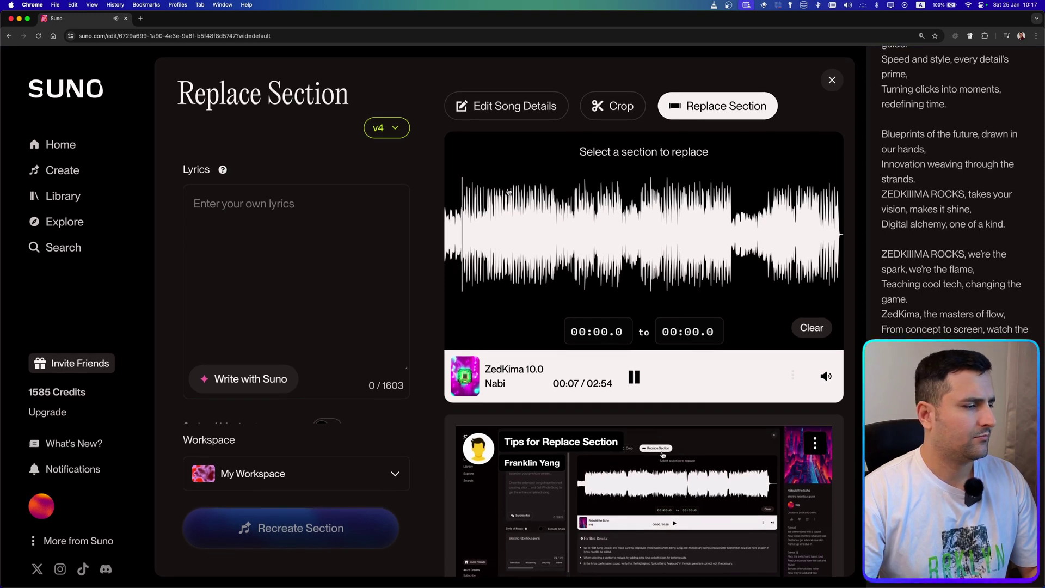
{"action": "left_click", "coordinate": [631, 377]}
Select the section from 00:00.0 to 00:12.8 on the waveform and recreate it with its existing style.
{"action": "left_click_drag", "start_coordinate": [462, 228], "coordinate": [476, 230]}
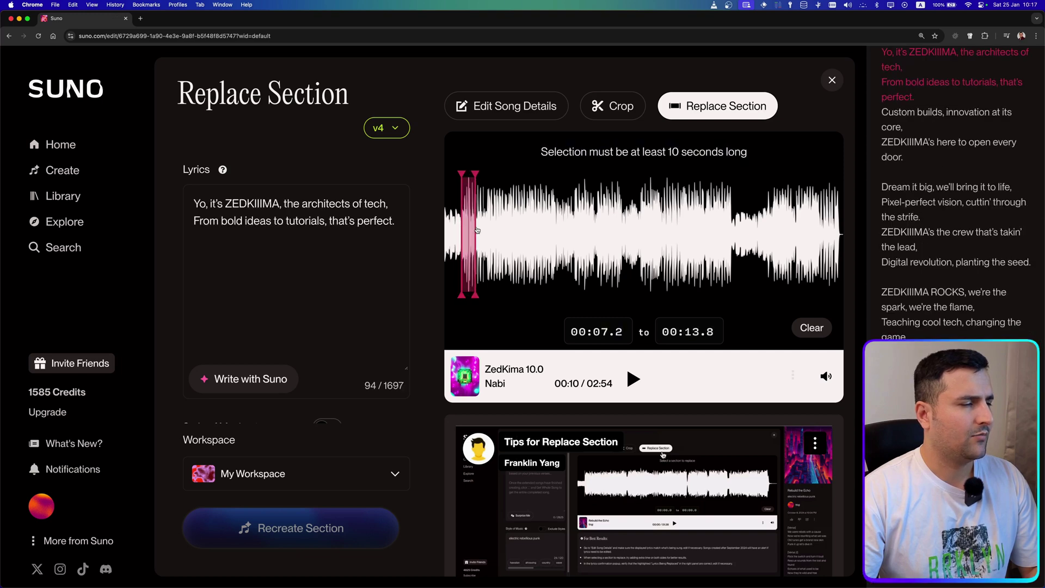
{"action": "left_click_drag", "start_coordinate": [477, 230], "coordinate": [471, 229]}
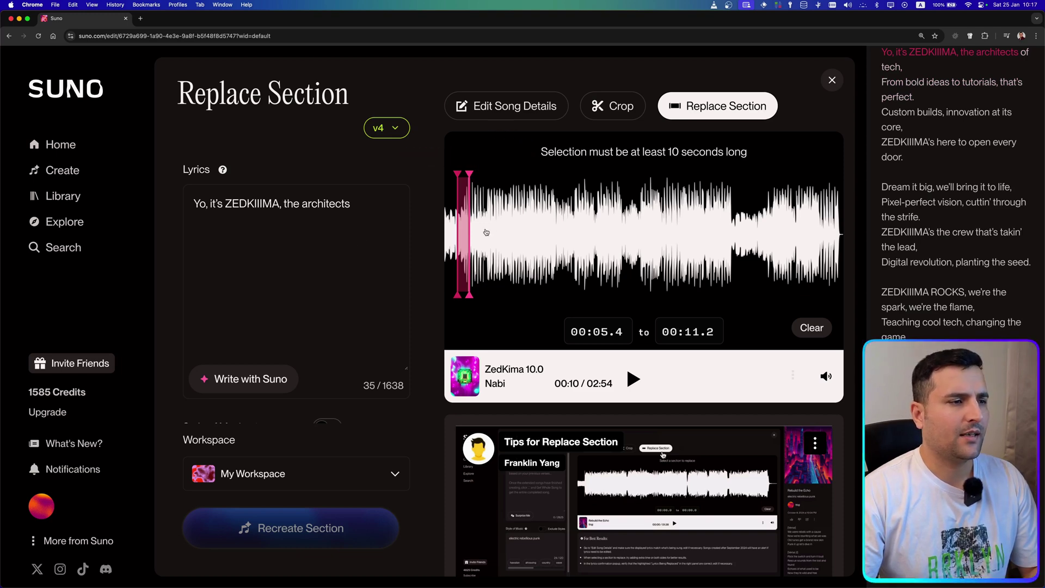
{"action": "left_click_drag", "start_coordinate": [471, 229], "coordinate": [452, 230]}
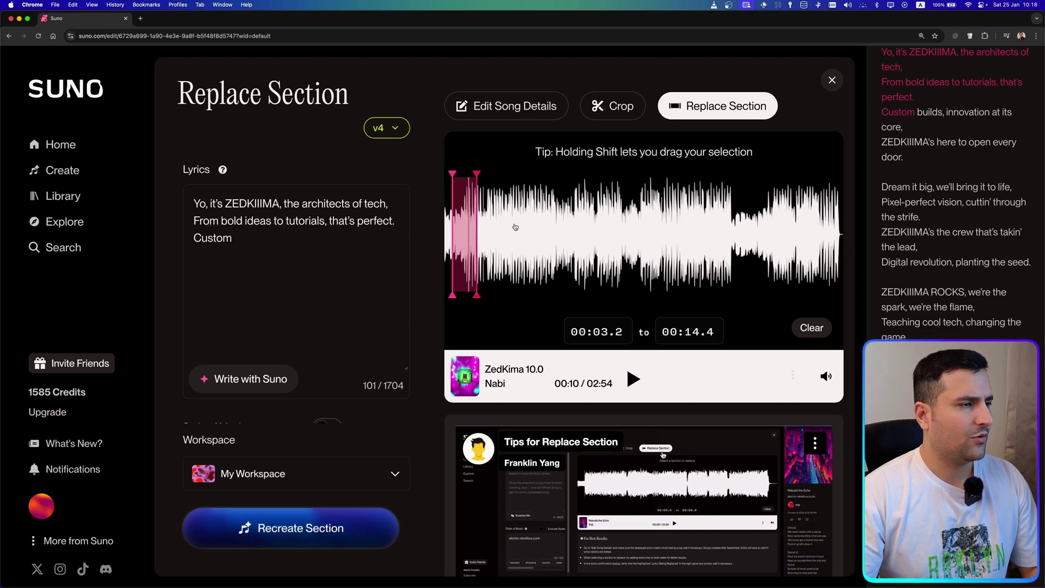
{"action": "left_click_drag", "start_coordinate": [515, 226], "coordinate": [506, 228]}
{"action": "scroll", "coordinate": [309, 417], "scroll_direction": "down", "scroll_amount": 2}
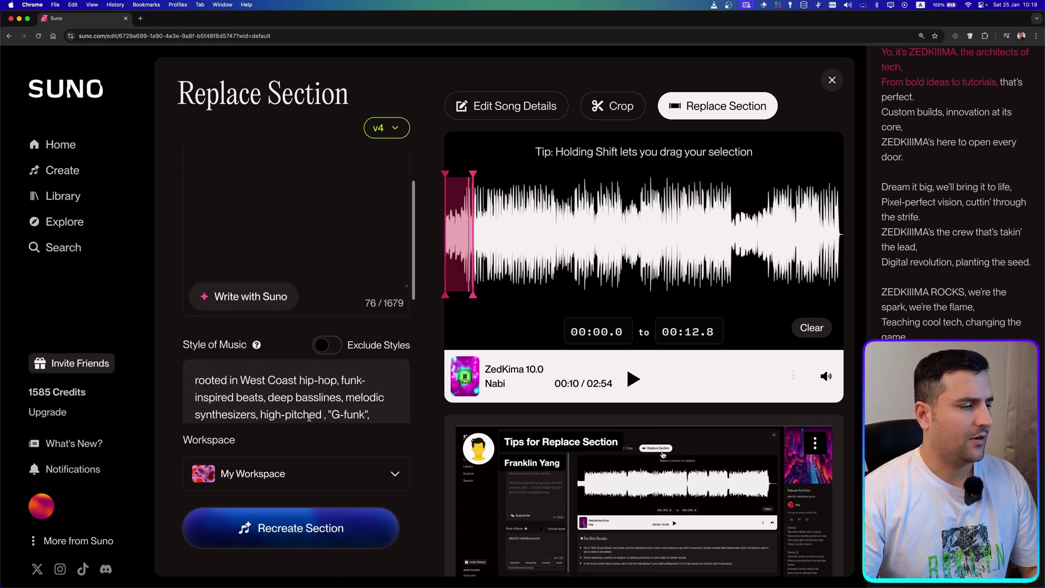
{"action": "left_click", "coordinate": [292, 537]}
{"action": "left_click", "coordinate": [740, 525]}
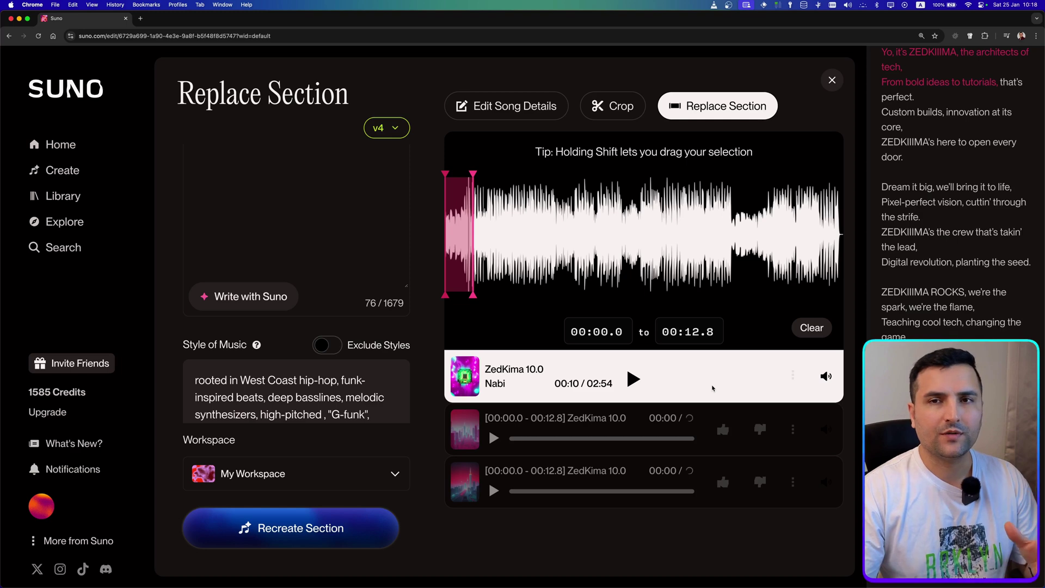
Listen to both recreated 00:00.0 - 00:12.8 sections and select the first one for the full song.
{"action": "left_click", "coordinate": [493, 438]}
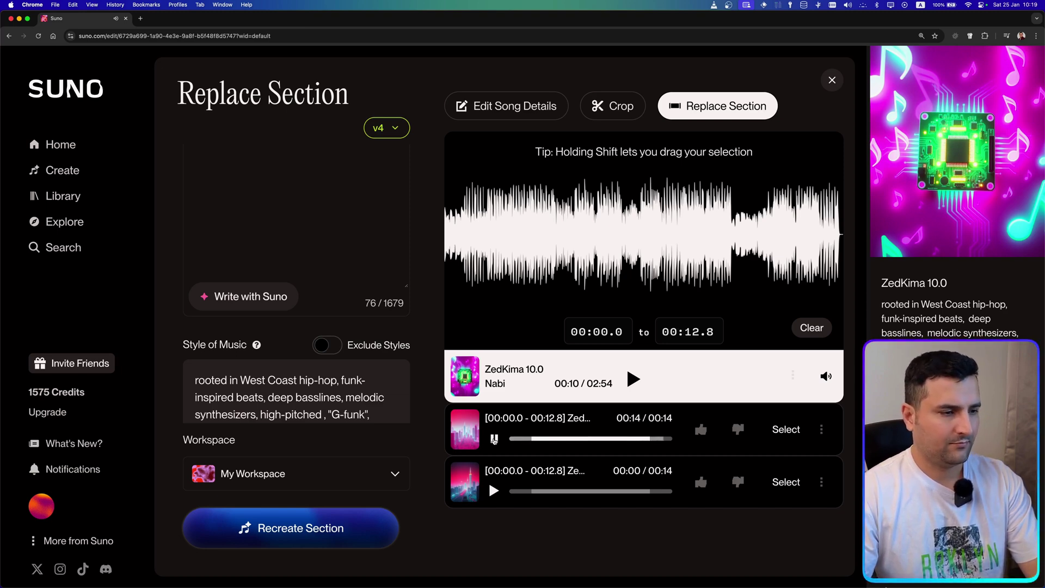
{"action": "left_click", "coordinate": [493, 491]}
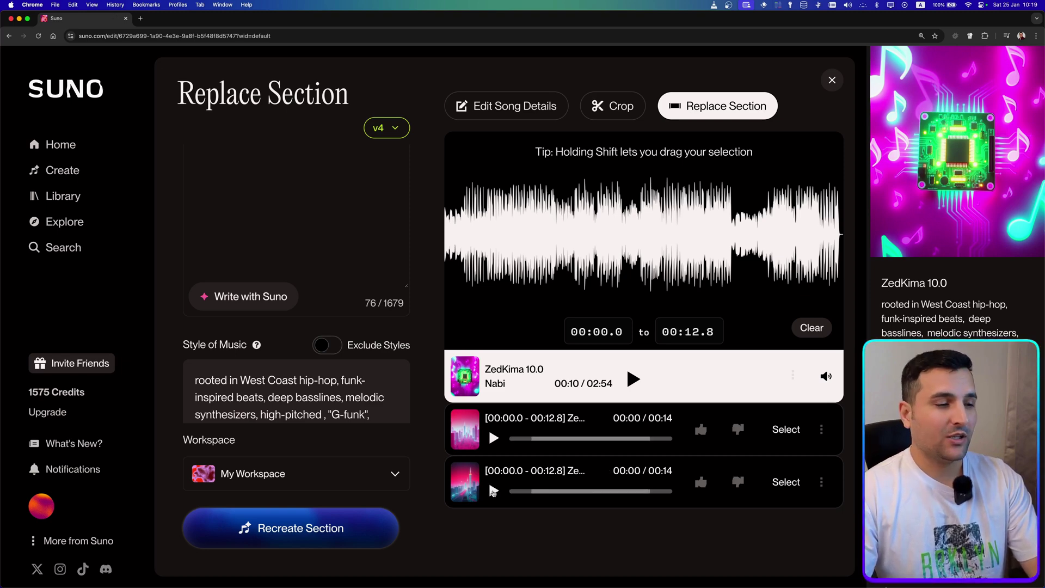
{"action": "left_click", "coordinate": [786, 429]}
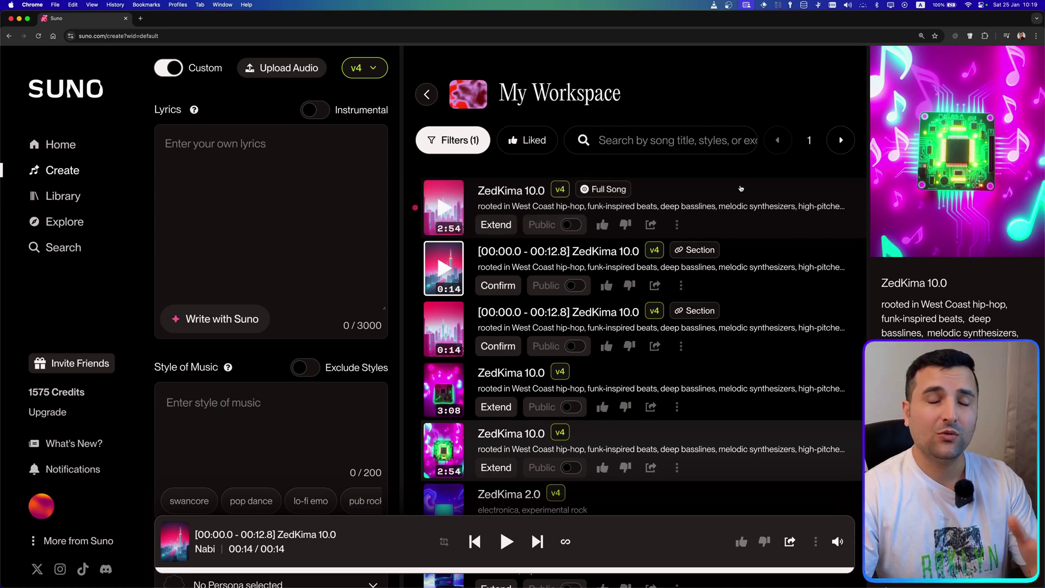
Play the new "ZedKima 10.0" full song with the replaced intro while following its lyrics.
{"action": "left_click", "coordinate": [445, 211]}
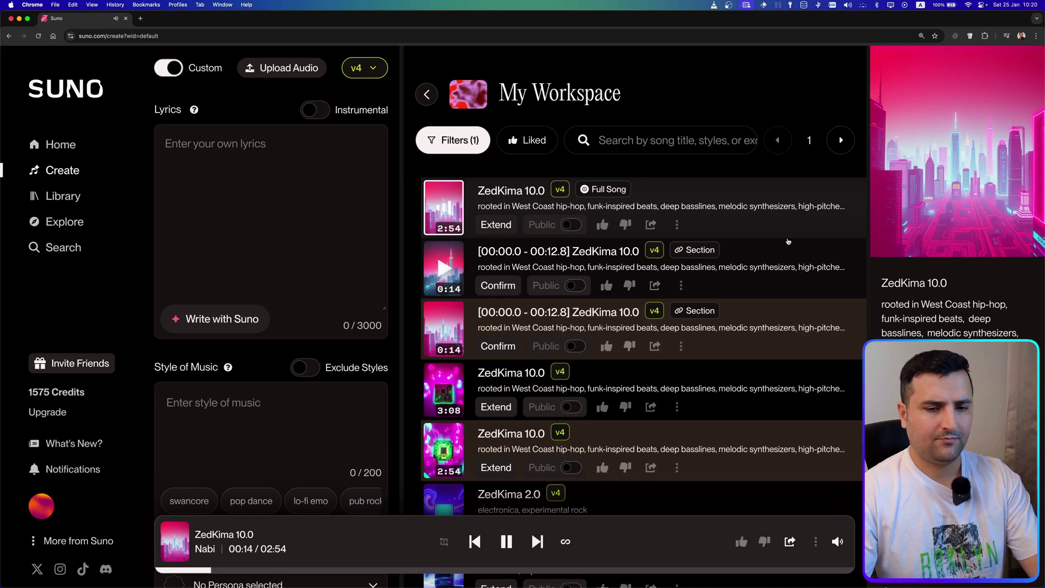
{"action": "scroll", "coordinate": [992, 326], "scroll_direction": "down", "scroll_amount": 5}
{"action": "scroll", "coordinate": [992, 327], "scroll_direction": "down", "scroll_amount": 4}
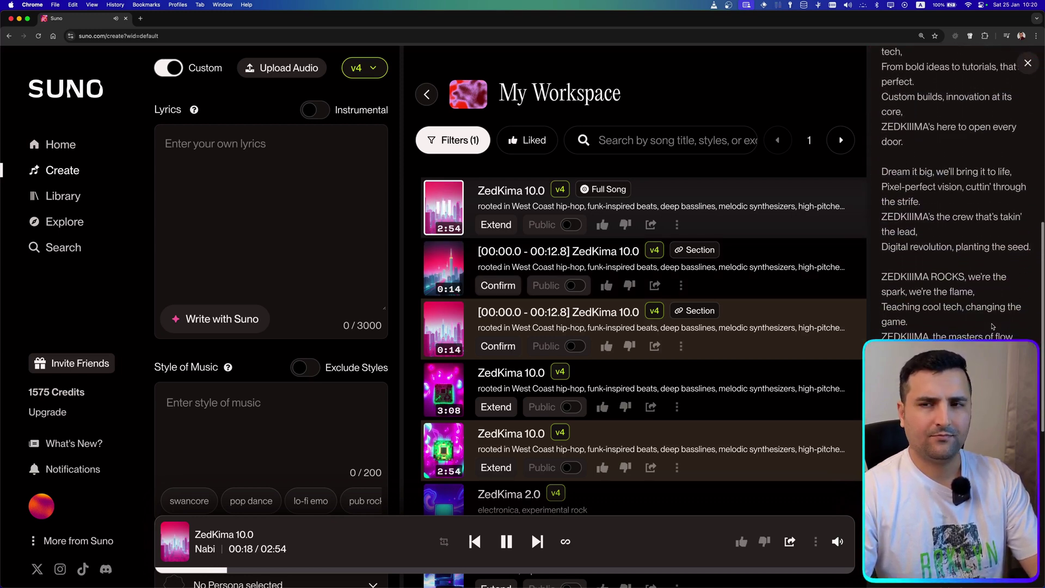
{"action": "scroll", "coordinate": [992, 327], "scroll_direction": "down", "scroll_amount": 1}
{"action": "scroll", "coordinate": [992, 327], "scroll_direction": "down", "scroll_amount": 1}
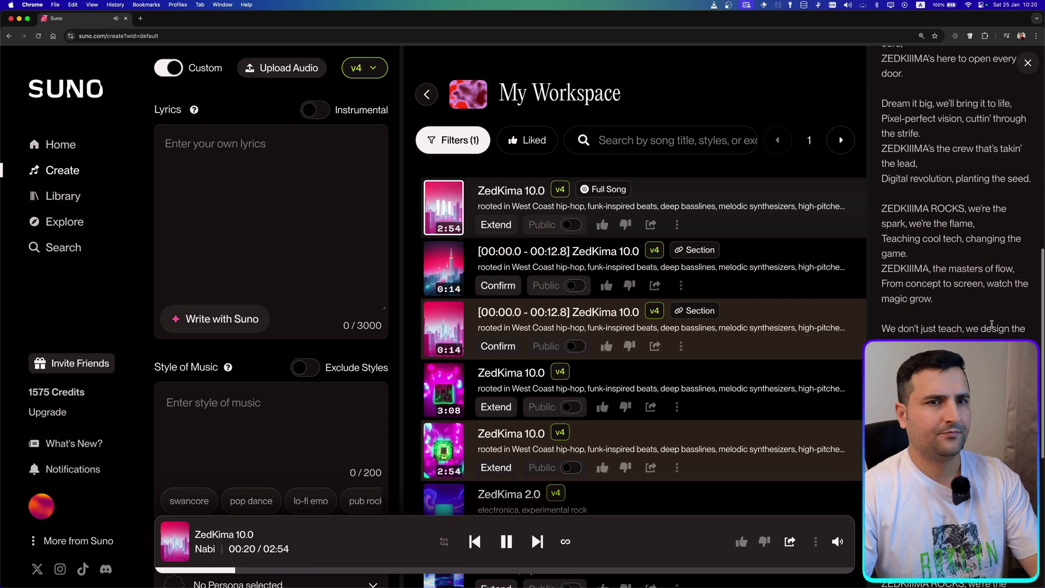
{"action": "scroll", "coordinate": [991, 324], "scroll_direction": "down", "scroll_amount": 1}
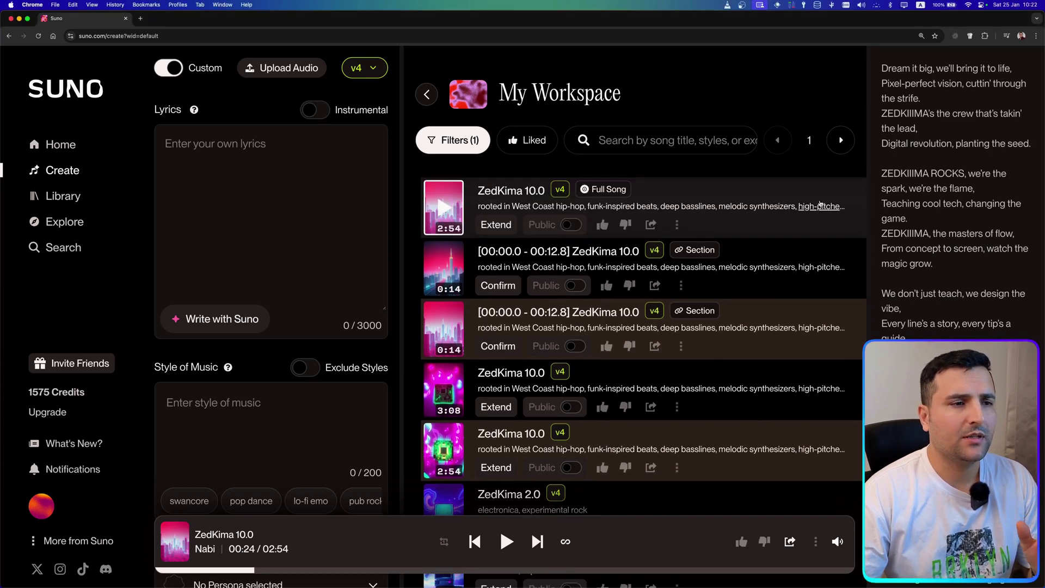
Download the "ZedKima 10.0" full song as a video and watch the downloaded file in VLC.
{"action": "left_click", "coordinate": [676, 224]}
{"action": "mouse_move", "coordinate": [689, 253]}
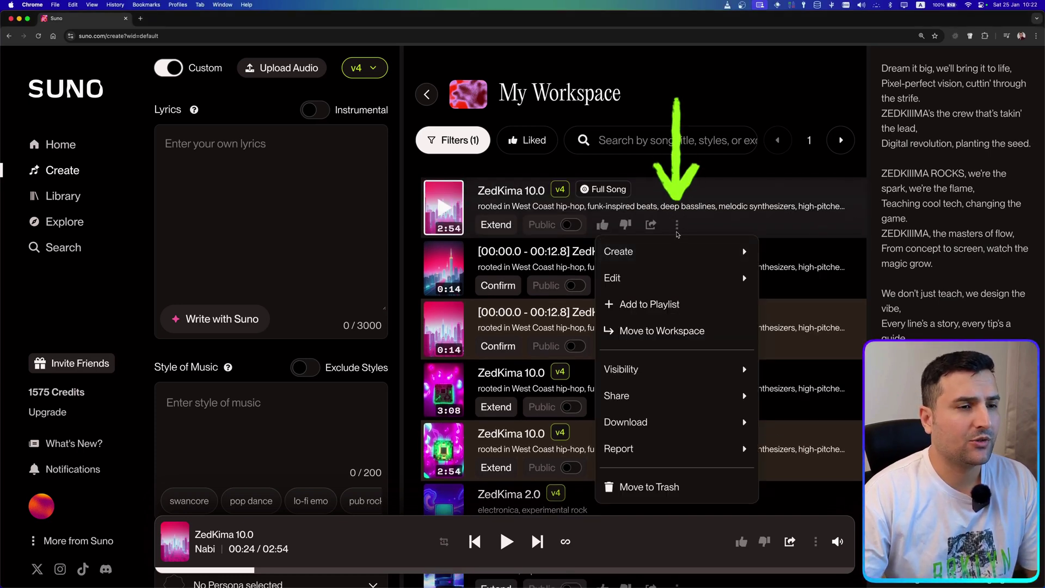
{"action": "mouse_move", "coordinate": [740, 422]}
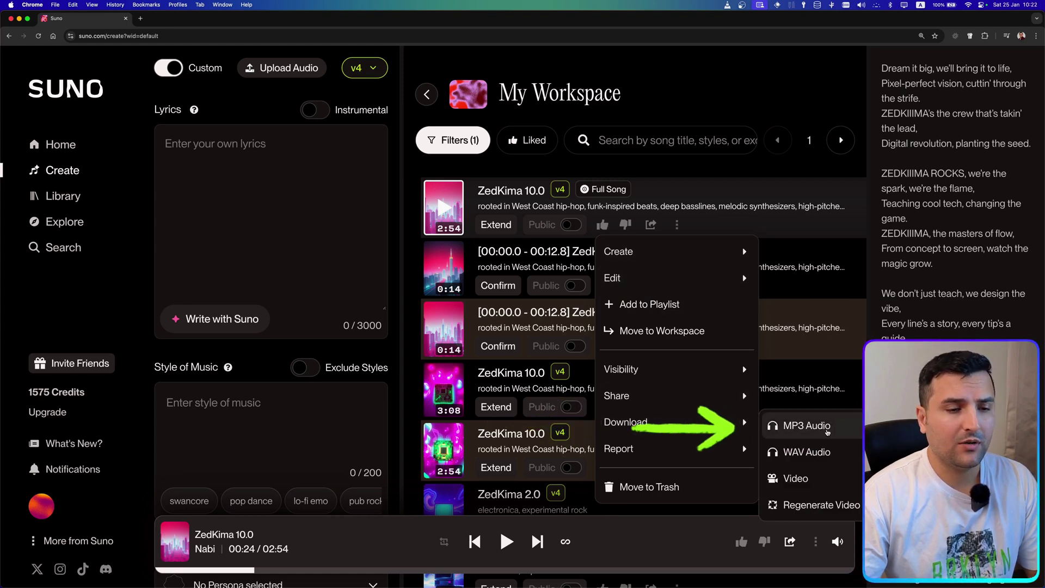
{"action": "left_click", "coordinate": [822, 486]}
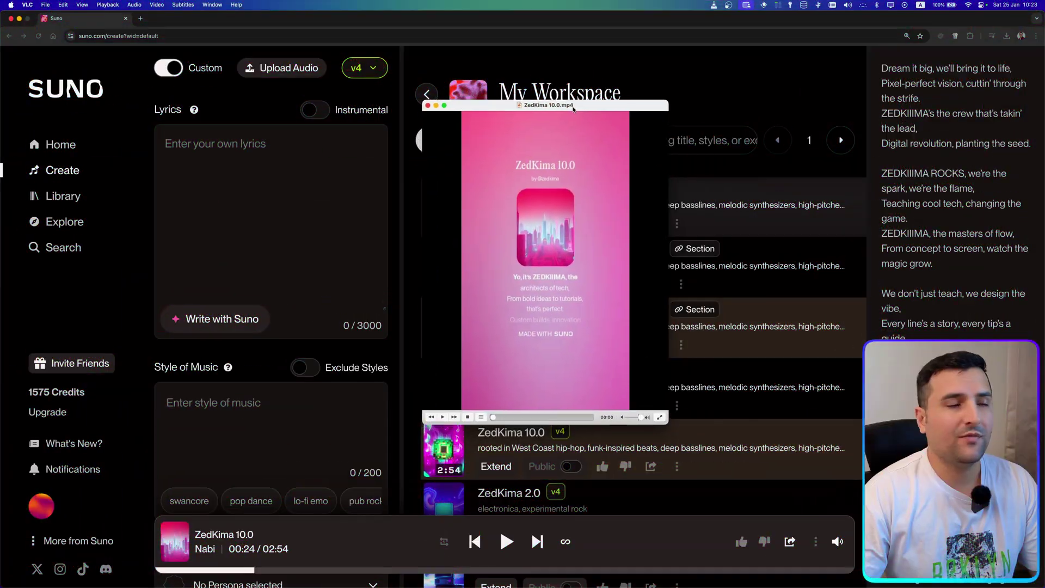
{"action": "left_click_drag", "start_coordinate": [582, 102], "coordinate": [578, 89]}
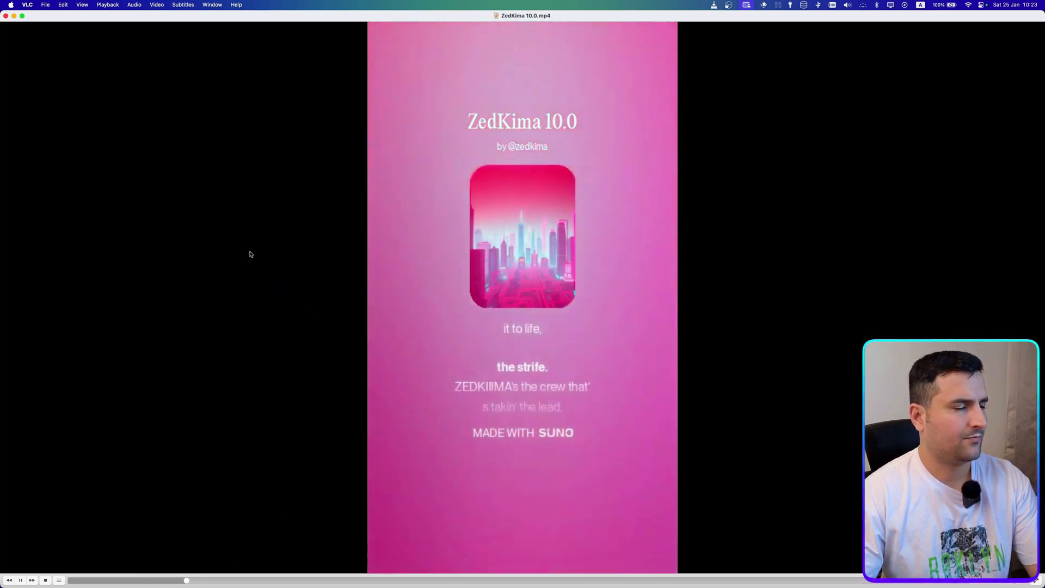
{"action": "left_click", "coordinate": [5, 17]}
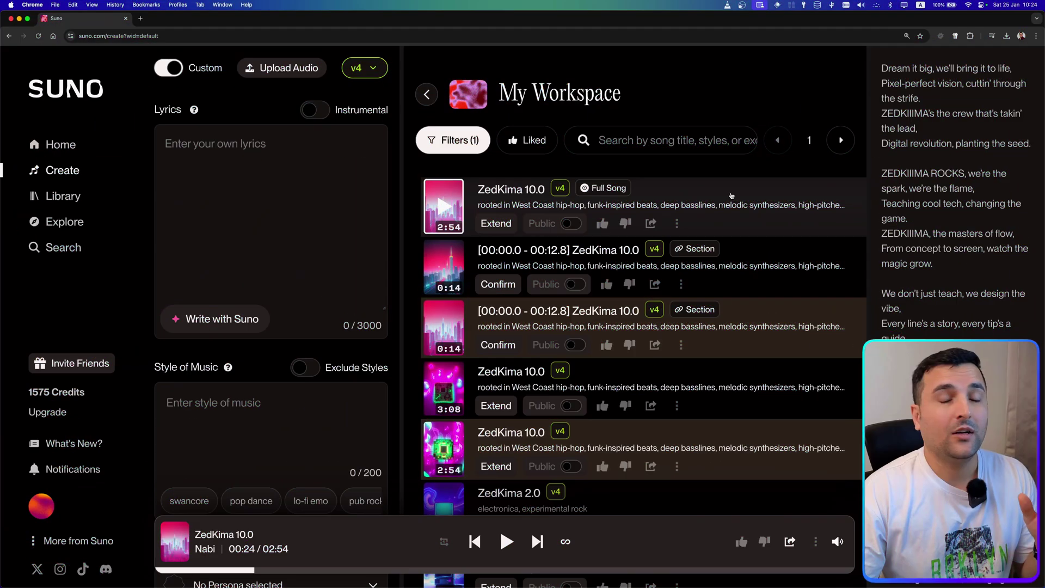
Load the "ZedKima 10.0" full song for extension and review its Extend settings.
{"action": "left_click", "coordinate": [677, 225]}
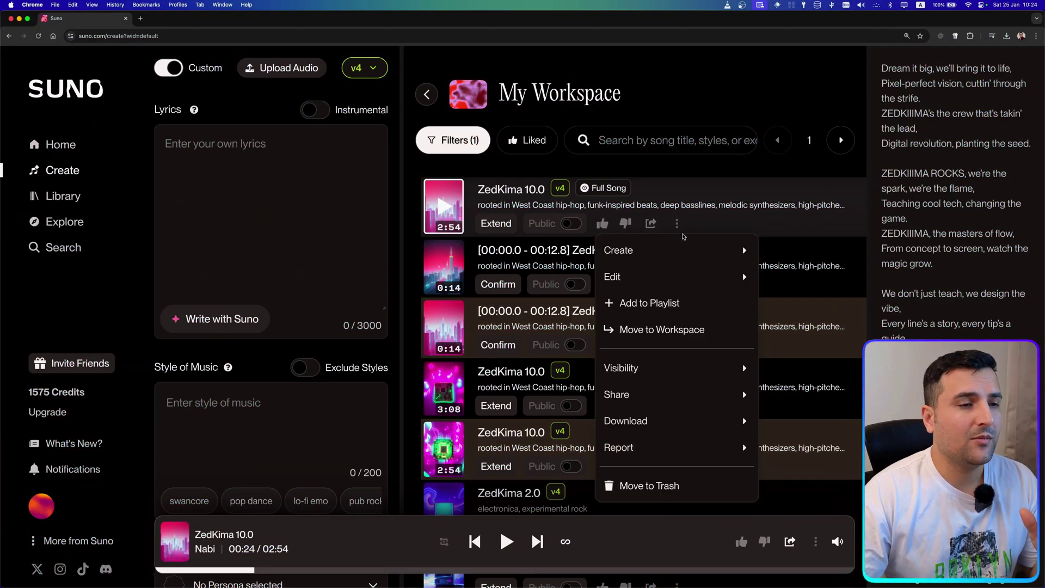
{"action": "mouse_move", "coordinate": [693, 257]}
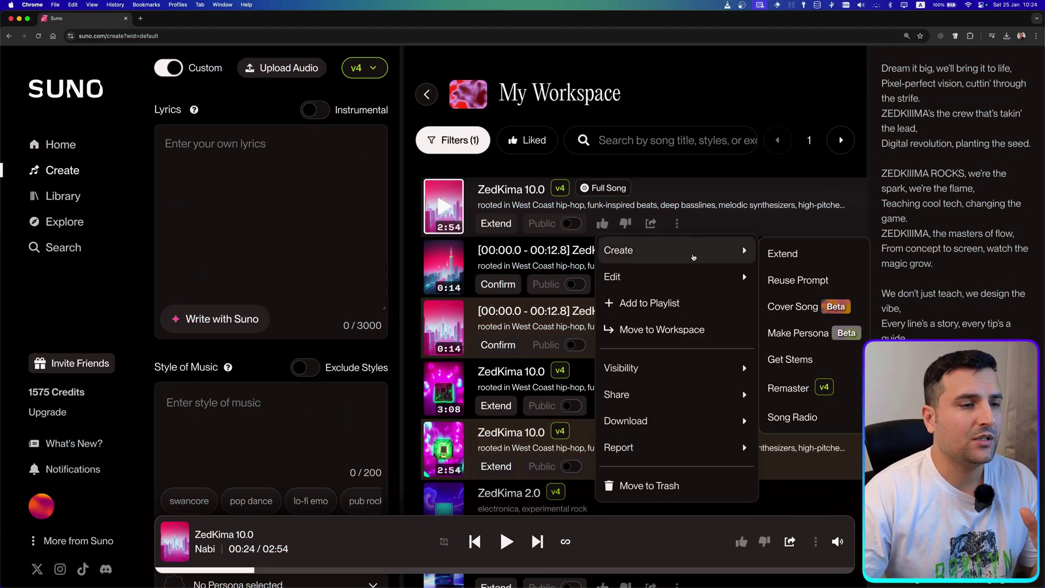
{"action": "left_click", "coordinate": [809, 259]}
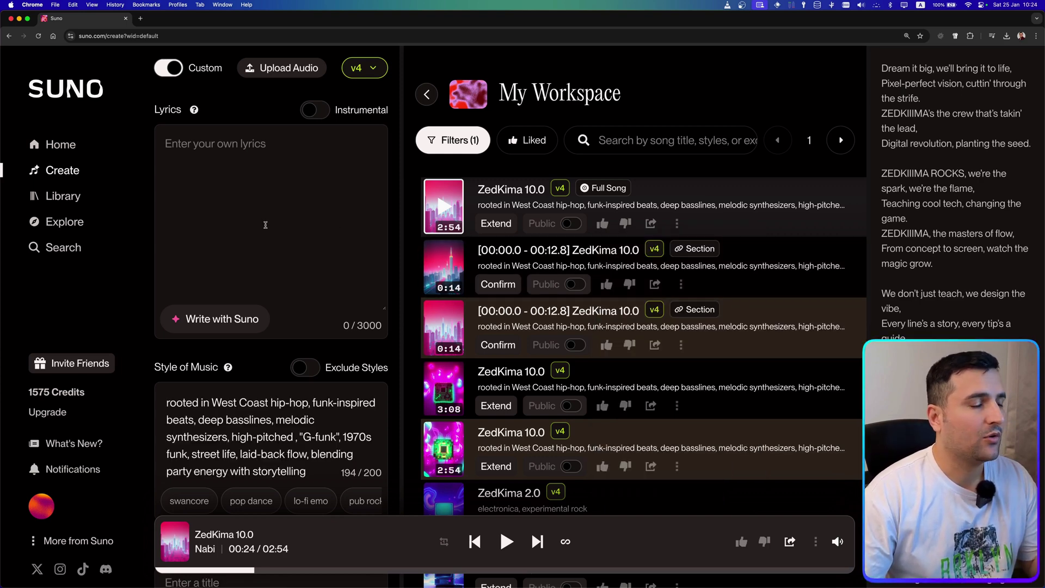
{"action": "scroll", "coordinate": [267, 224], "scroll_direction": "down", "scroll_amount": 7}
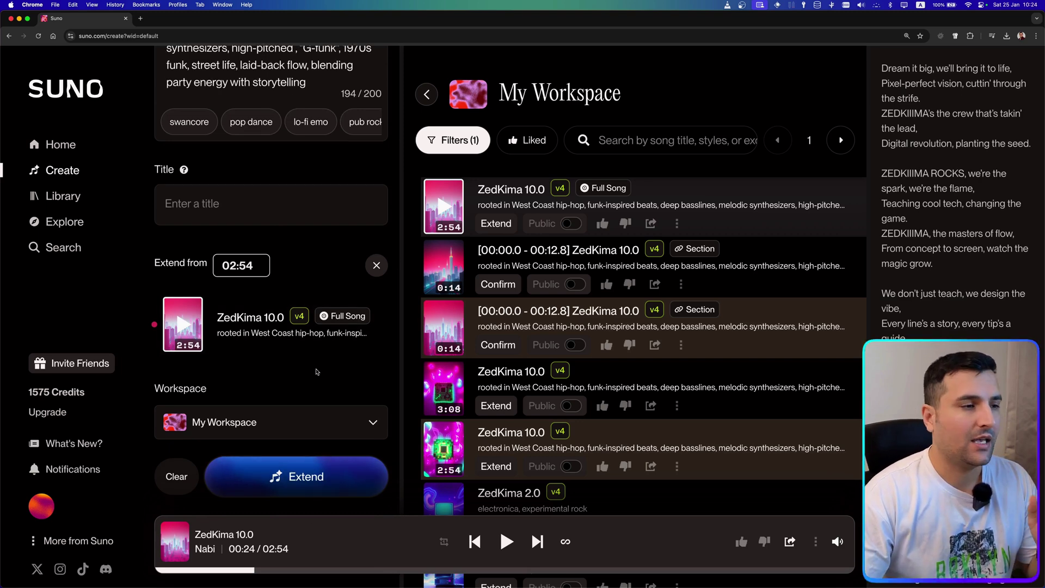
Create a cover of the "ZedKima 10.0" full song, keeping its lyrics, style and the title "ZedKima 10.0 (Cover)".
{"action": "left_click", "coordinate": [676, 223]}
{"action": "mouse_move", "coordinate": [706, 251]}
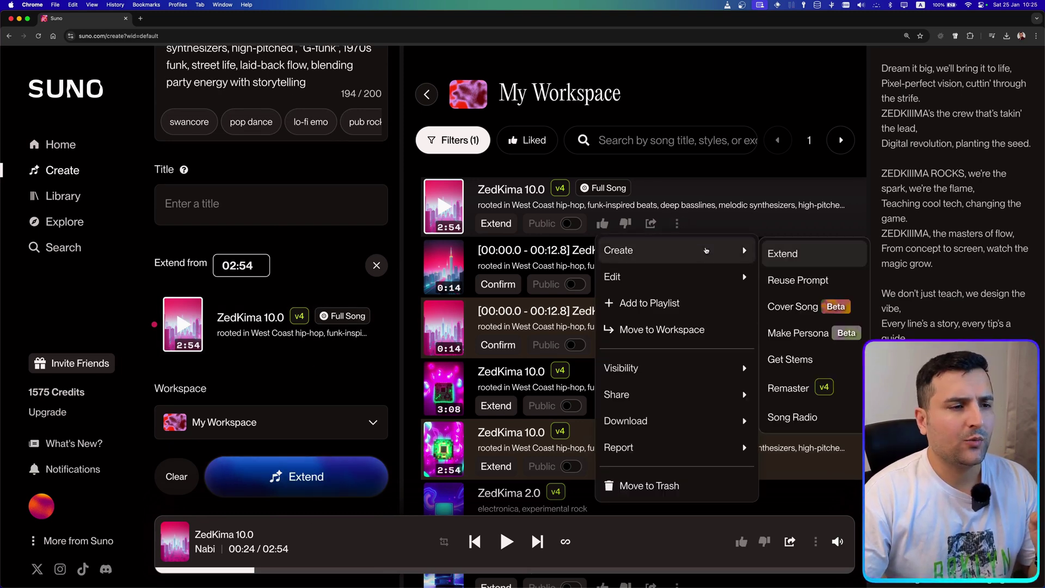
{"action": "left_click", "coordinate": [794, 306]}
{"action": "scroll", "coordinate": [301, 281], "scroll_direction": "up", "scroll_amount": 6}
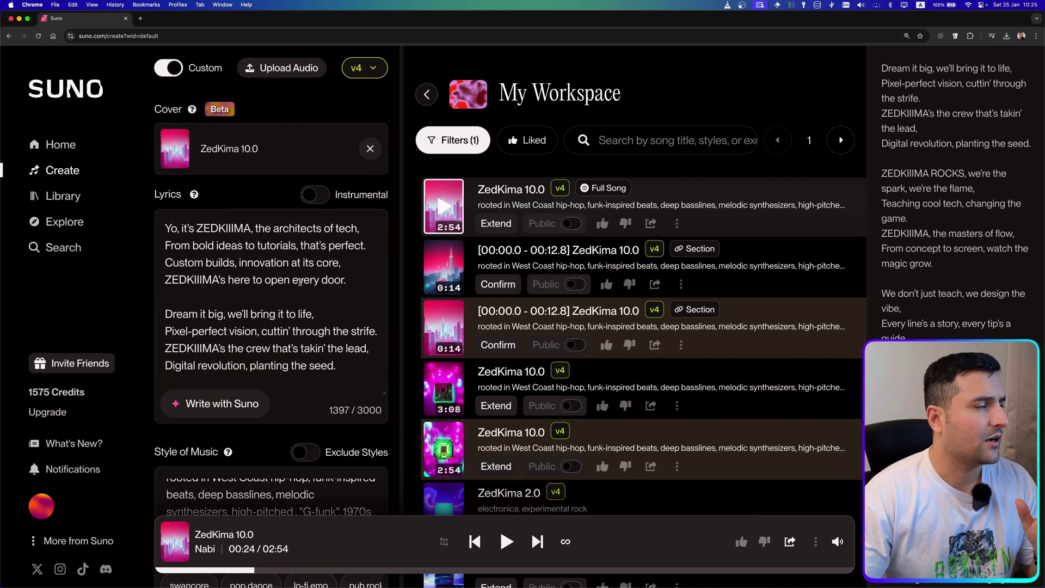
{"action": "scroll", "coordinate": [300, 281], "scroll_direction": "down", "scroll_amount": 10}
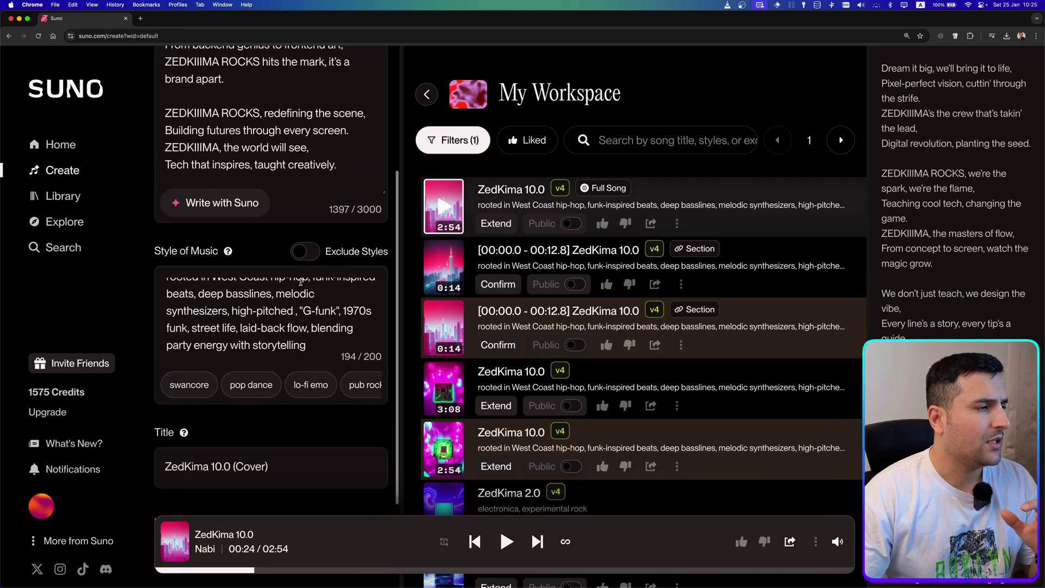
{"action": "scroll", "coordinate": [299, 282], "scroll_direction": "down", "scroll_amount": 3}
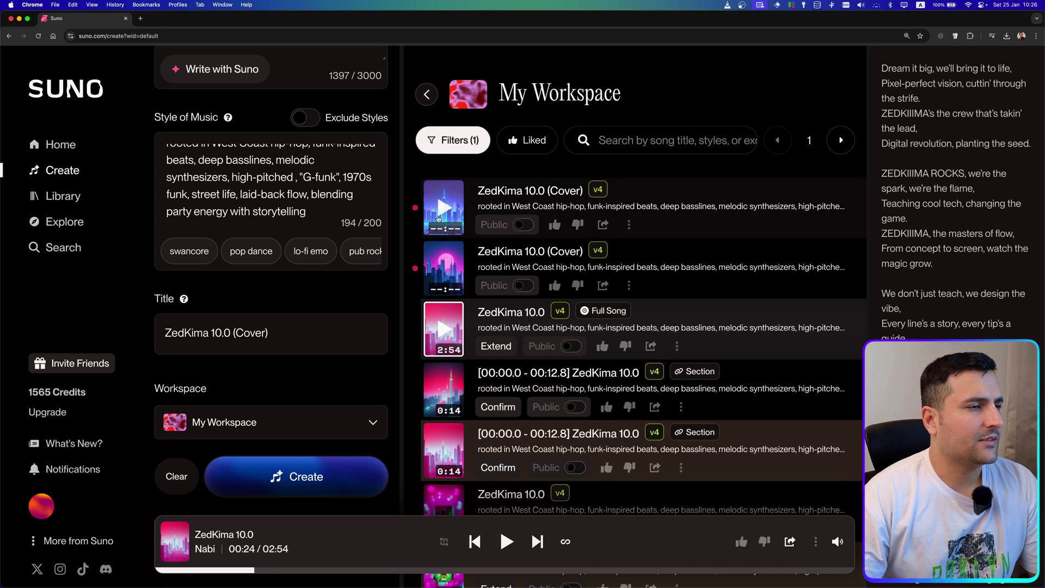
Play the opening of the first "ZedKima 10.0 (Cover)" version while following its lyrics.
{"action": "left_click", "coordinate": [441, 210]}
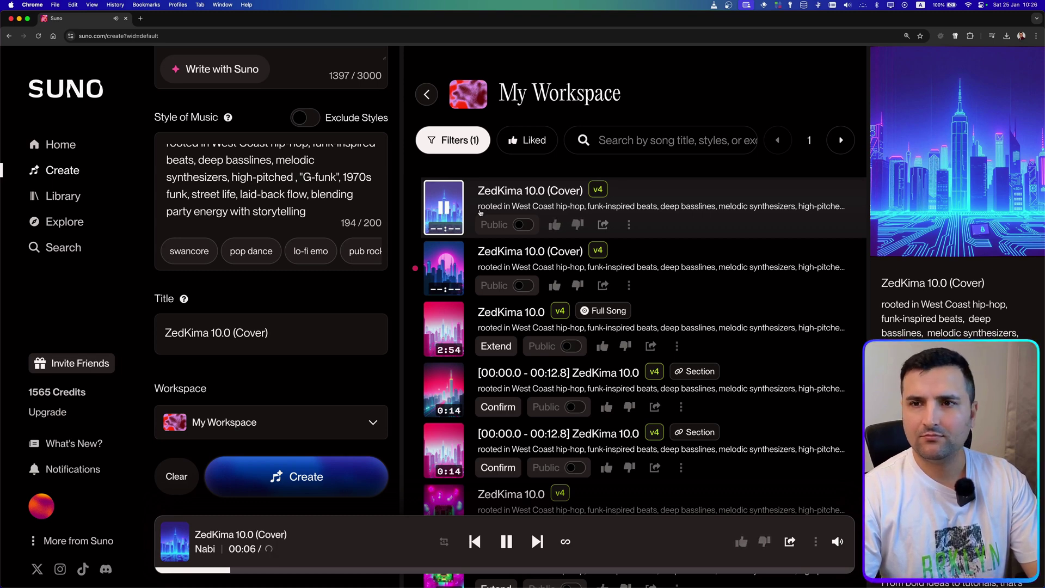
{"action": "scroll", "coordinate": [895, 227], "scroll_direction": "down", "scroll_amount": 10}
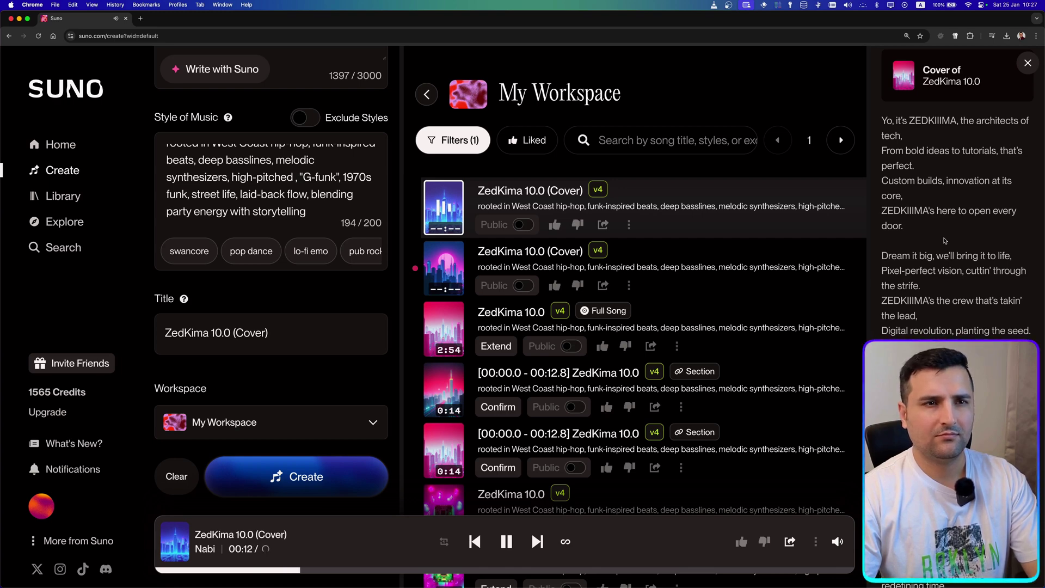
{"action": "scroll", "coordinate": [944, 240], "scroll_direction": "up", "scroll_amount": 1}
{"action": "scroll", "coordinate": [944, 240], "scroll_direction": "down", "scroll_amount": 2}
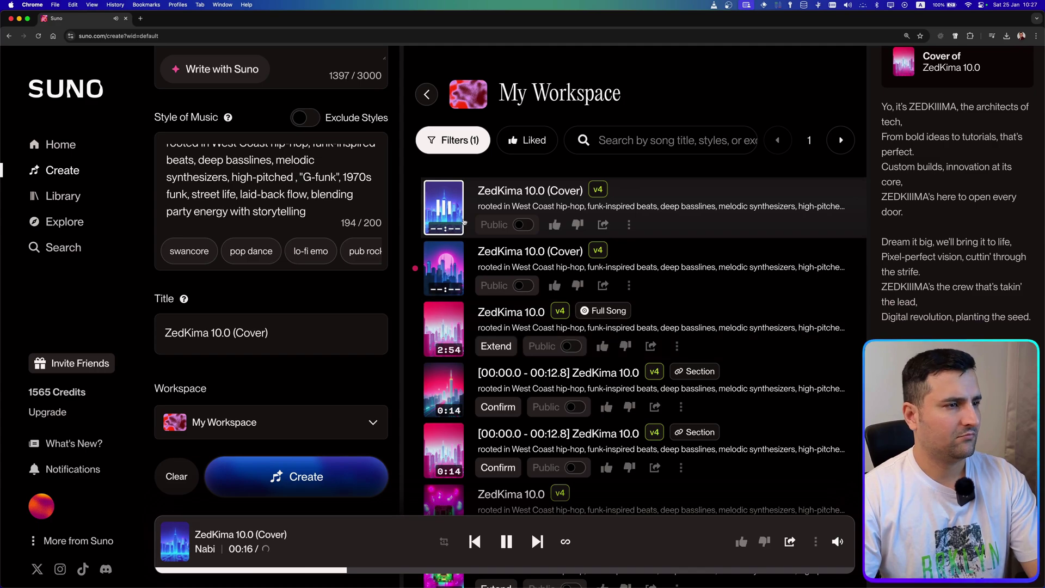
{"action": "left_click", "coordinate": [443, 209]}
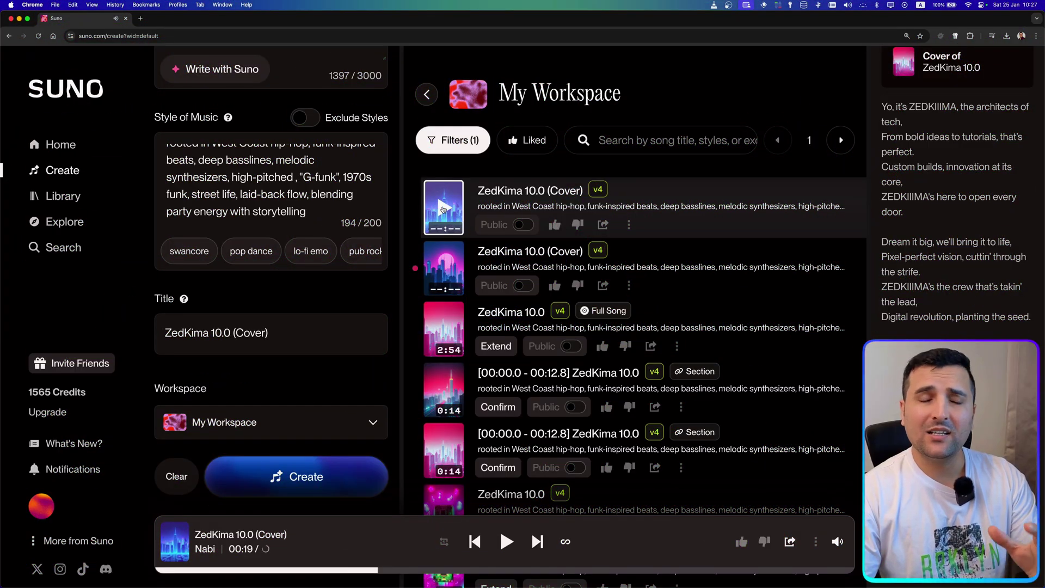
Listen to the opening of the second "ZedKima 10.0 (Cover)" version alongside its lyrics, then pause it.
{"action": "left_click", "coordinate": [444, 259]}
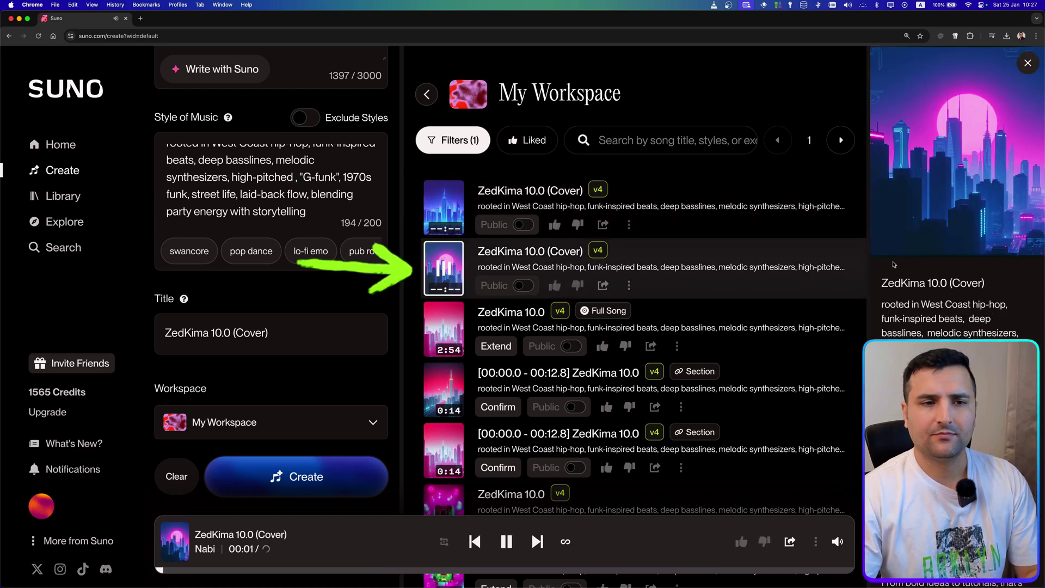
{"action": "scroll", "coordinate": [893, 264], "scroll_direction": "down", "scroll_amount": 10}
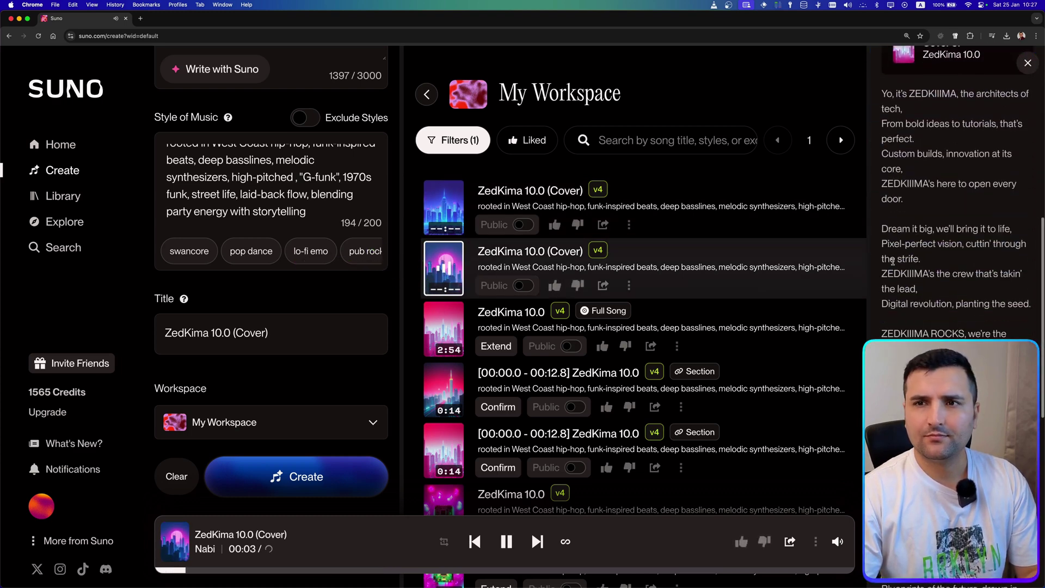
{"action": "scroll", "coordinate": [893, 262], "scroll_direction": "up", "scroll_amount": 1}
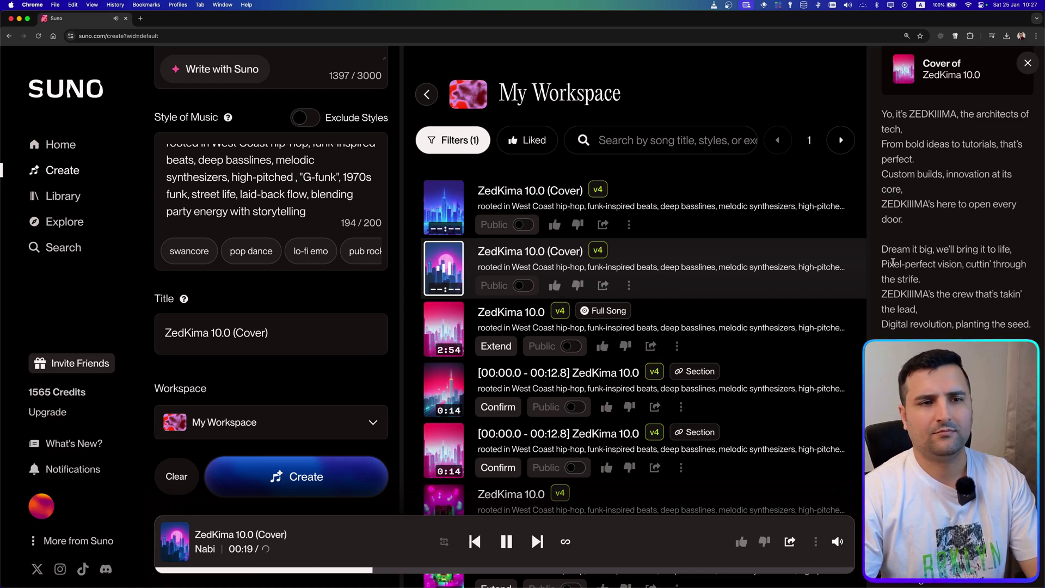
{"action": "left_click", "coordinate": [507, 542]}
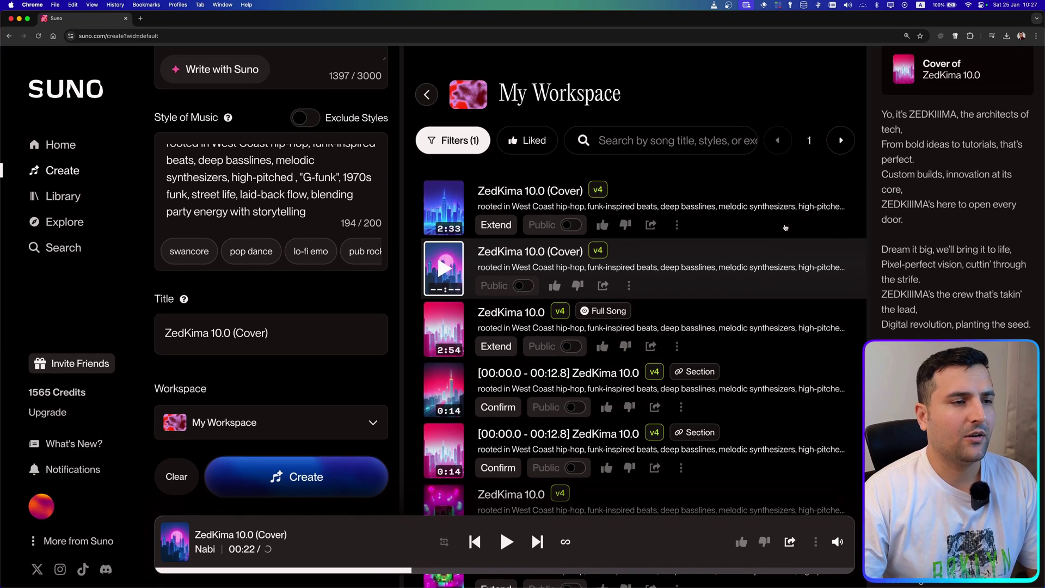
Start a Persona based on the first "ZedKima 10.0 (Cover)" song and check the other songs available as its base.
{"action": "left_click", "coordinate": [861, 197]}
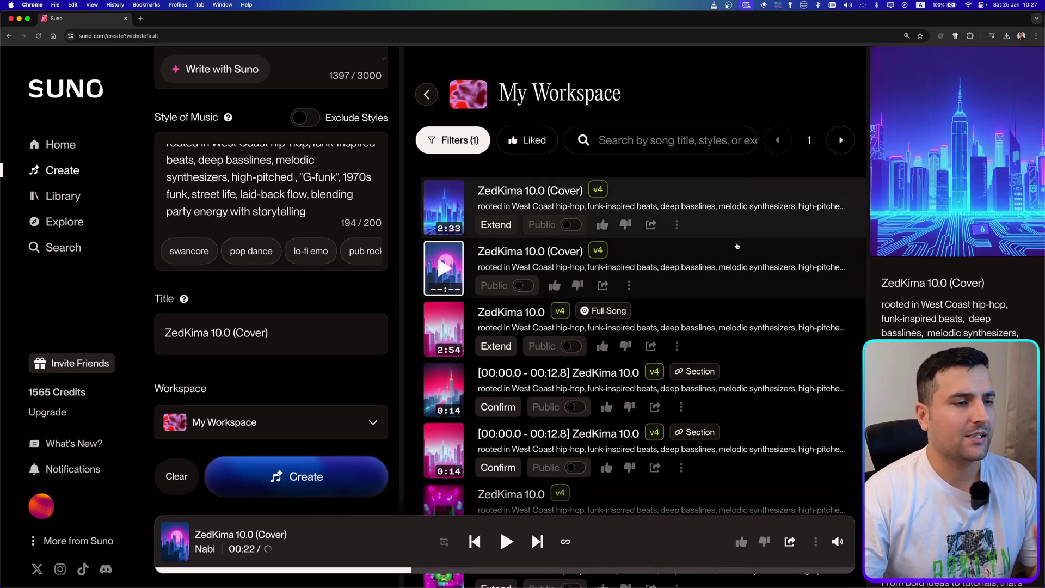
{"action": "left_click", "coordinate": [676, 224]}
{"action": "mouse_move", "coordinate": [712, 267]}
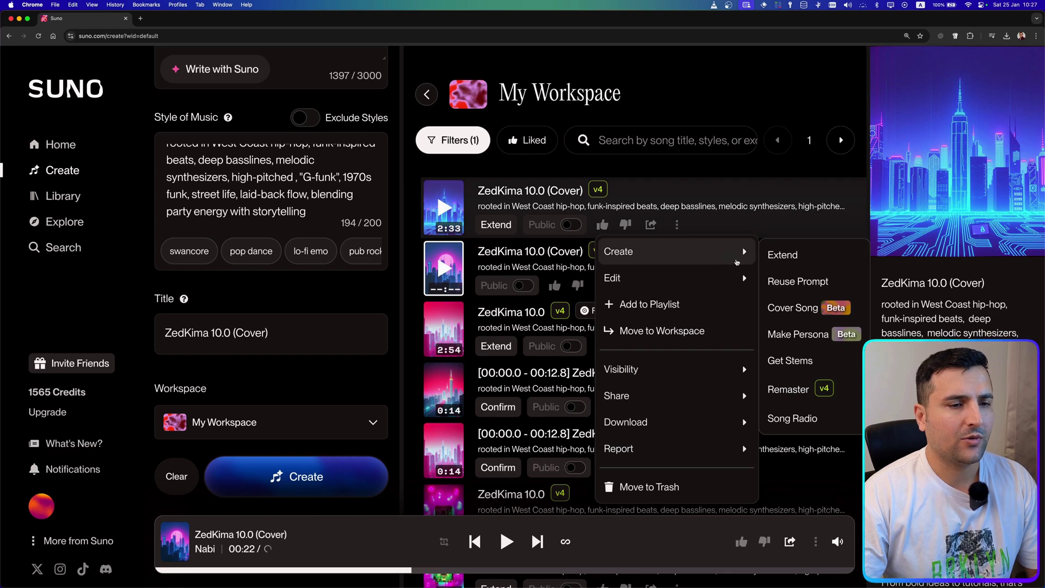
{"action": "left_click", "coordinate": [803, 338]}
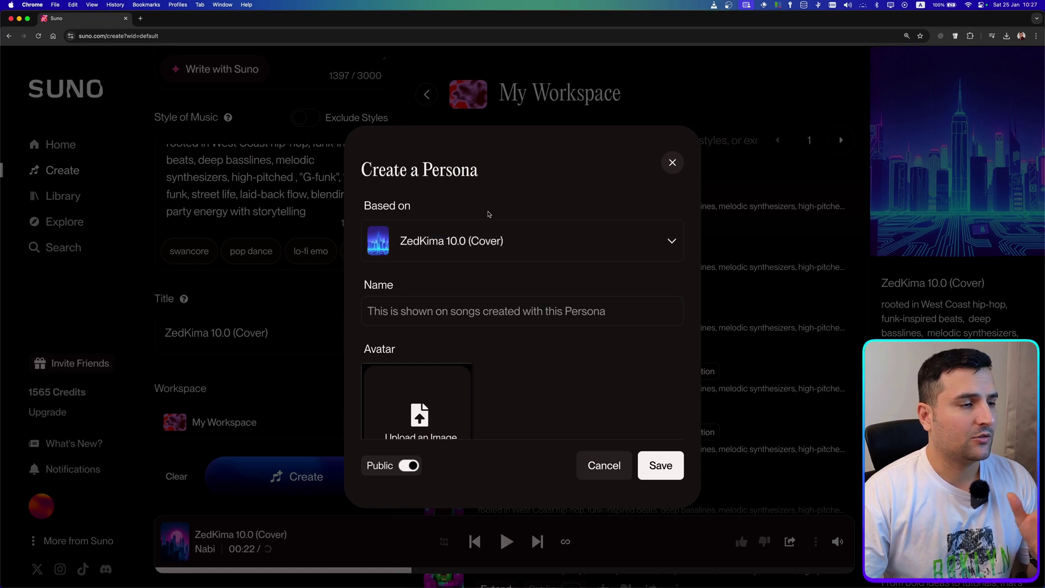
{"action": "left_click", "coordinate": [498, 237]}
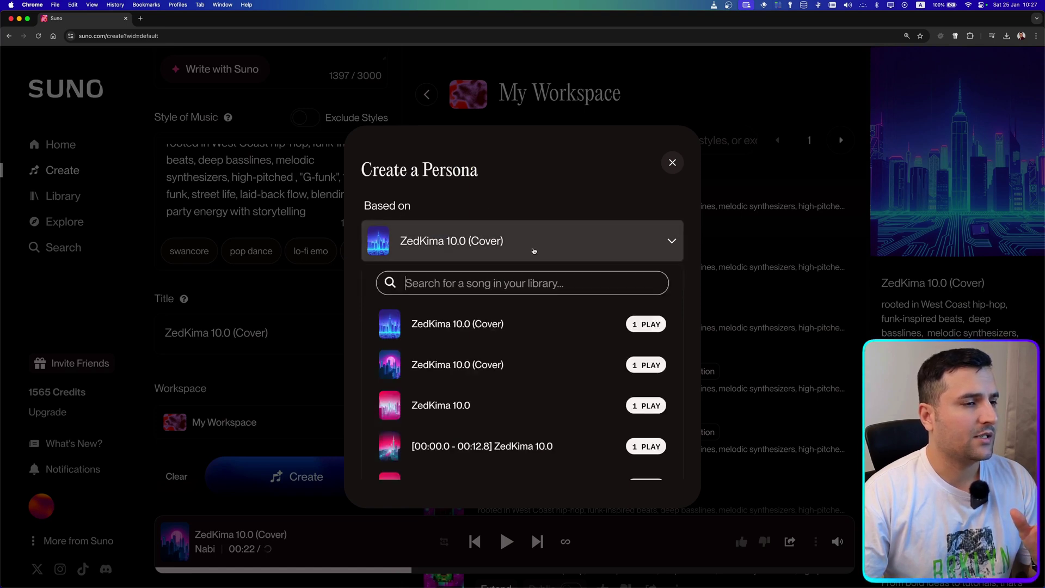
{"action": "left_click", "coordinate": [569, 196]}
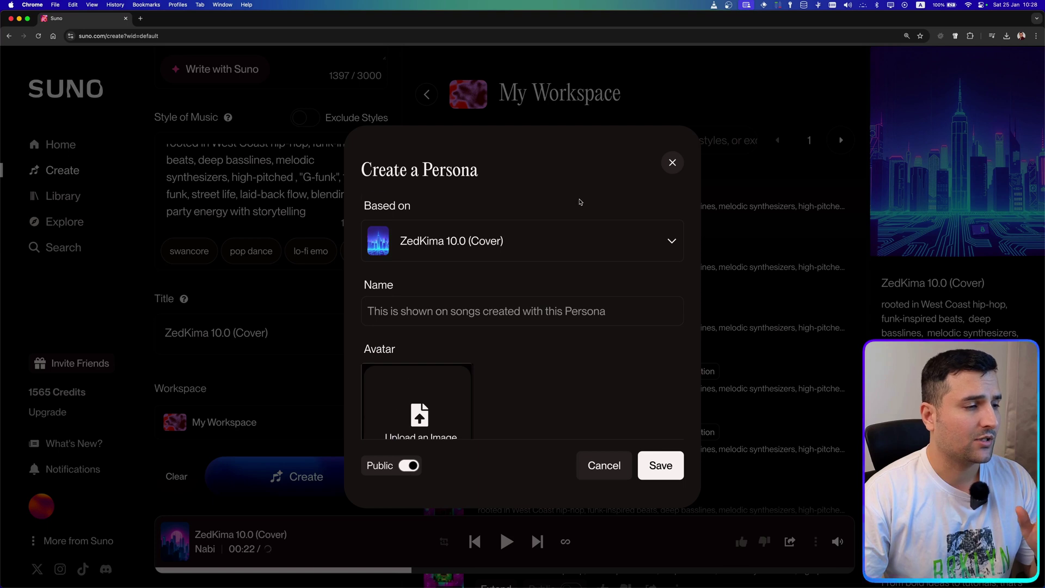
Name the Persona "ZedKima" and generate its avatar from the prompt "YouTube Channel ZedKima".
{"action": "scroll", "coordinate": [525, 272], "scroll_direction": "down", "scroll_amount": 2}
{"action": "left_click", "coordinate": [525, 281]}
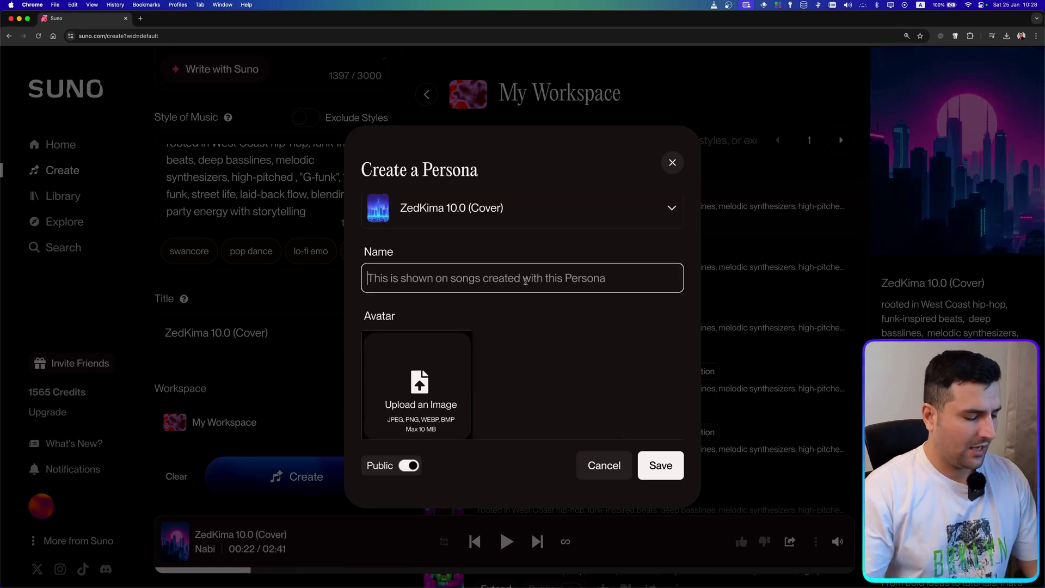
{"action": "type", "text": "ZedKima"}
{"action": "scroll", "coordinate": [552, 304], "scroll_direction": "down", "scroll_amount": 3}
{"action": "left_click", "coordinate": [493, 340]}
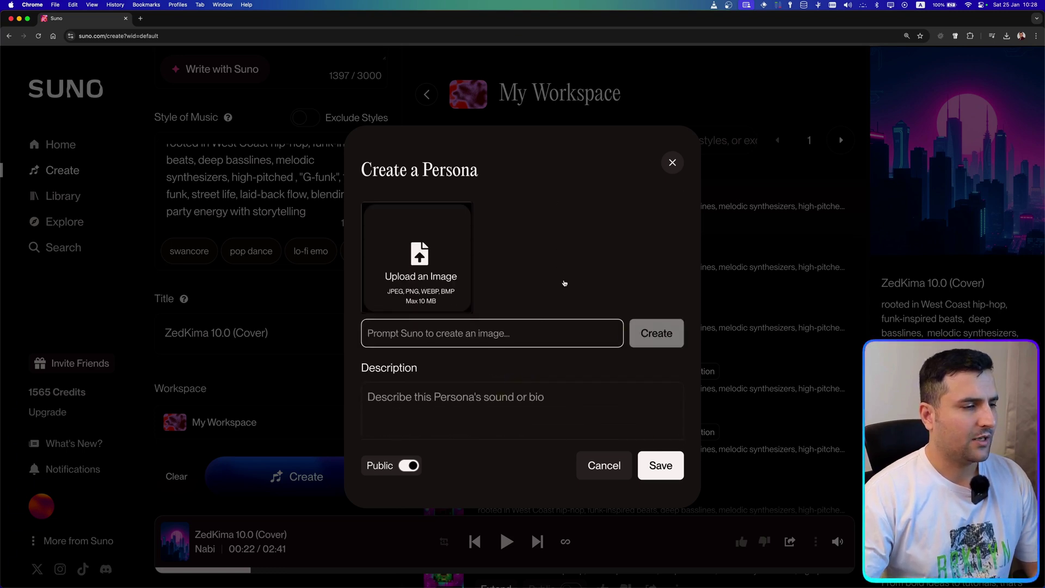
{"action": "type", "text": "YouTube Channel ZedKima"}
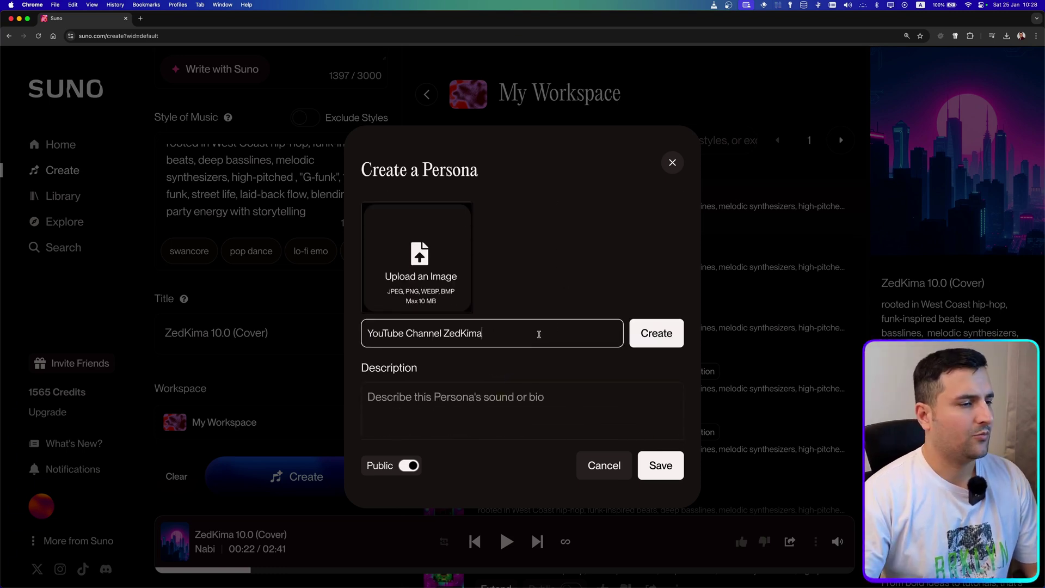
{"action": "left_click", "coordinate": [650, 340]}
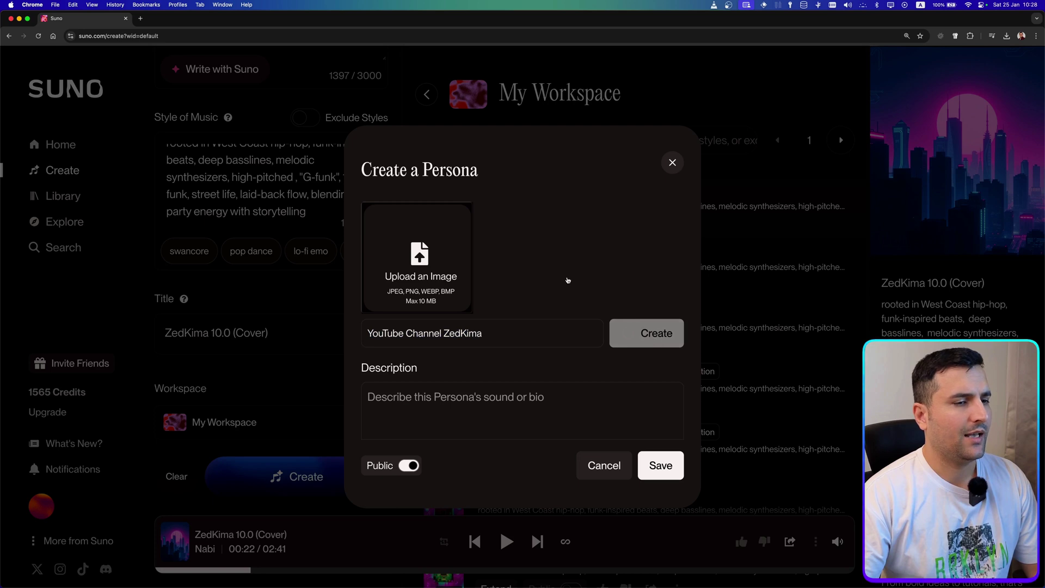
{"action": "scroll", "coordinate": [565, 281], "scroll_direction": "up", "scroll_amount": 2}
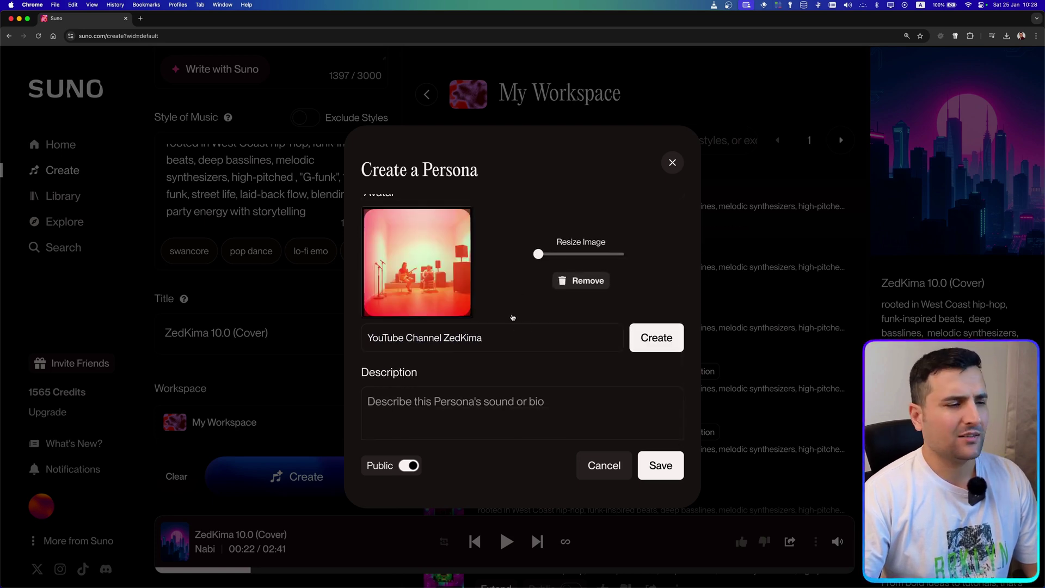
Regenerate the Persona's avatar from the same prompt and turn off the Persona's public visibility.
{"action": "left_click", "coordinate": [671, 350]}
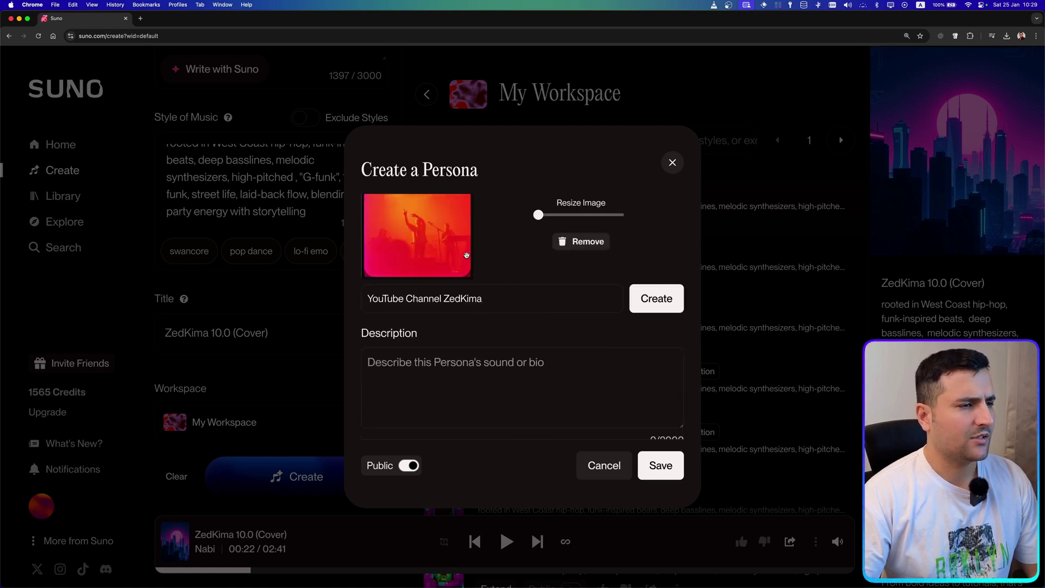
{"action": "scroll", "coordinate": [511, 283], "scroll_direction": "down", "scroll_amount": 1}
{"action": "scroll", "coordinate": [517, 288], "scroll_direction": "up", "scroll_amount": 3}
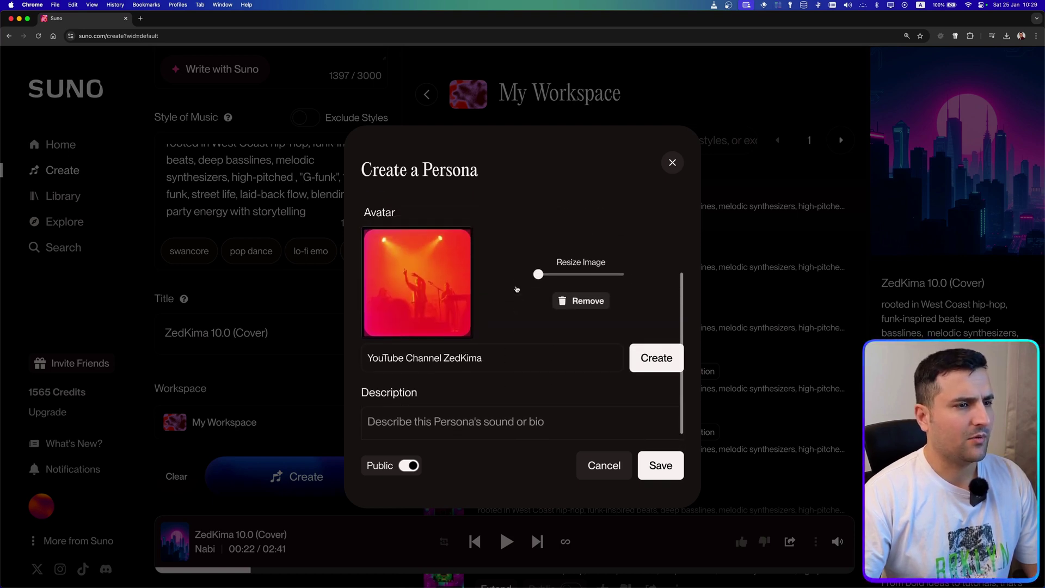
{"action": "scroll", "coordinate": [514, 286], "scroll_direction": "down", "scroll_amount": 3}
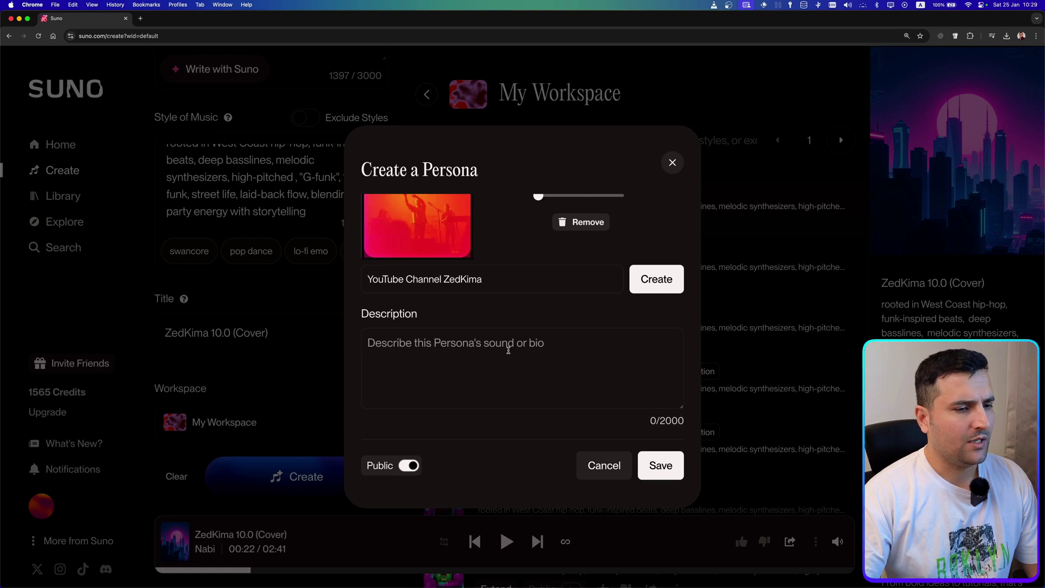
{"action": "left_click", "coordinate": [409, 467]}
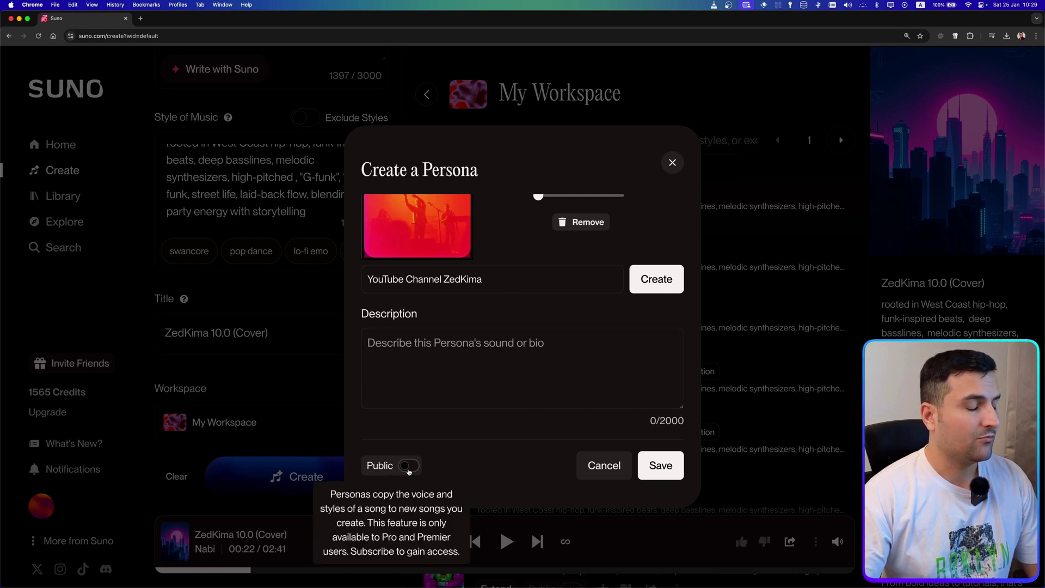
Save the ZedKima Persona and check the list of Personas available for the new song.
{"action": "left_click", "coordinate": [660, 466]}
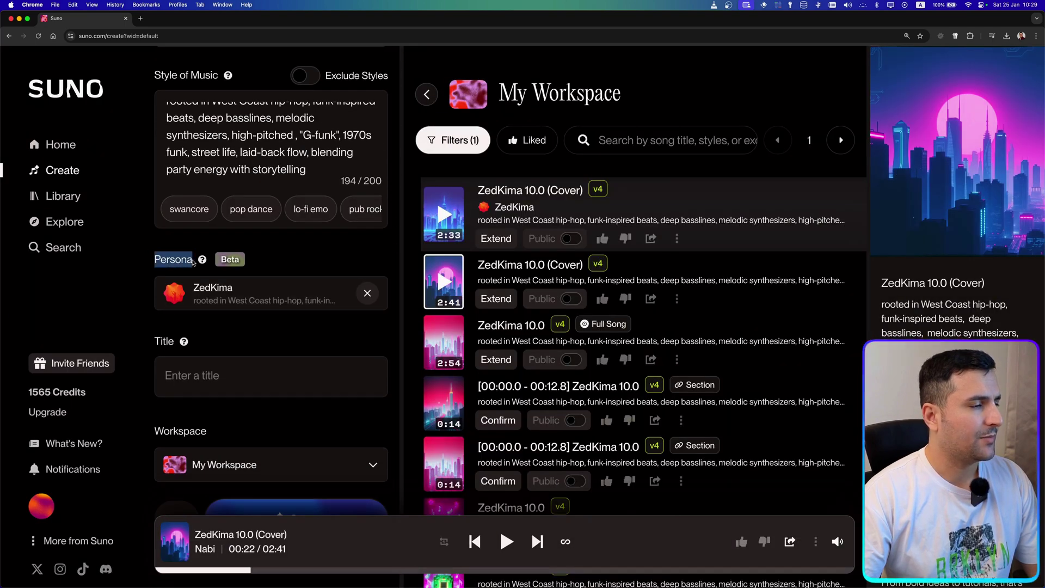
{"action": "left_click", "coordinate": [313, 292]}
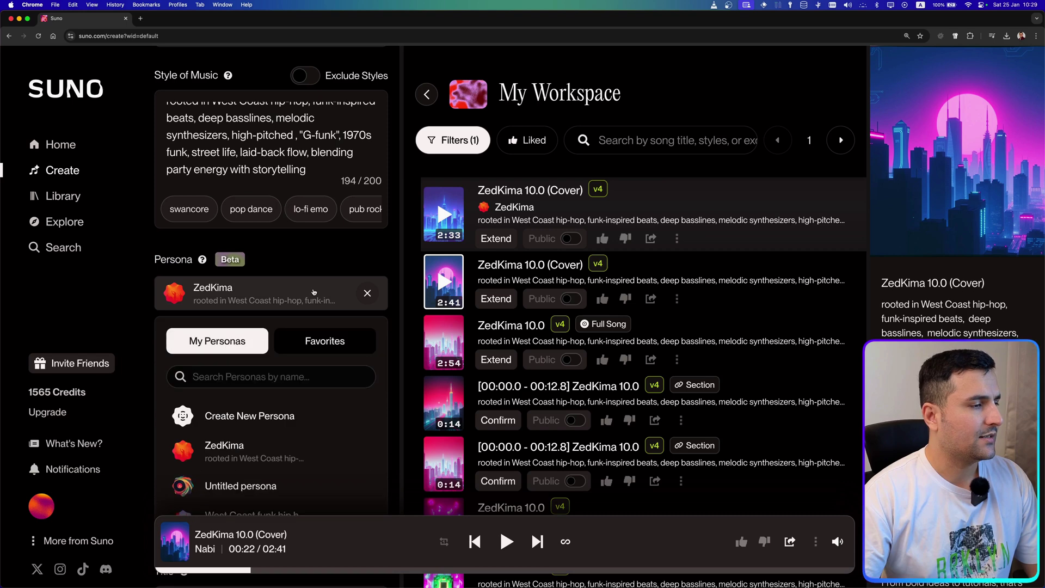
{"action": "left_click", "coordinate": [313, 291]}
{"action": "left_click", "coordinate": [242, 375]}
Clear the old cover lyrics from the new song, keeping its style description and the ZedKima Persona.
{"action": "scroll", "coordinate": [269, 384], "scroll_direction": "up", "scroll_amount": 5}
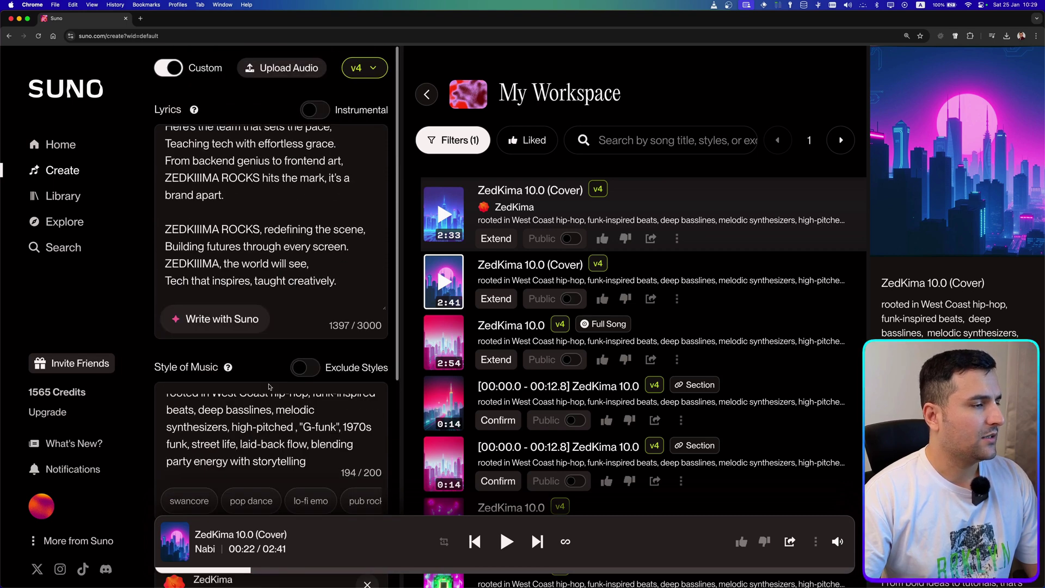
{"action": "scroll", "coordinate": [286, 286], "scroll_direction": "down", "scroll_amount": 3}
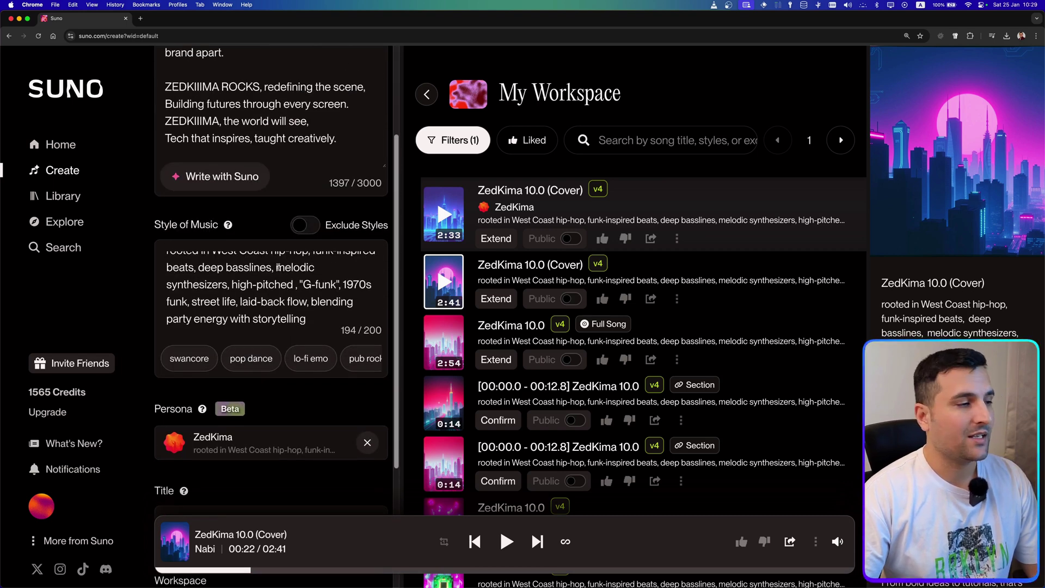
{"action": "scroll", "coordinate": [283, 287], "scroll_direction": "up", "scroll_amount": 1}
{"action": "scroll", "coordinate": [278, 262], "scroll_direction": "up", "scroll_amount": 3}
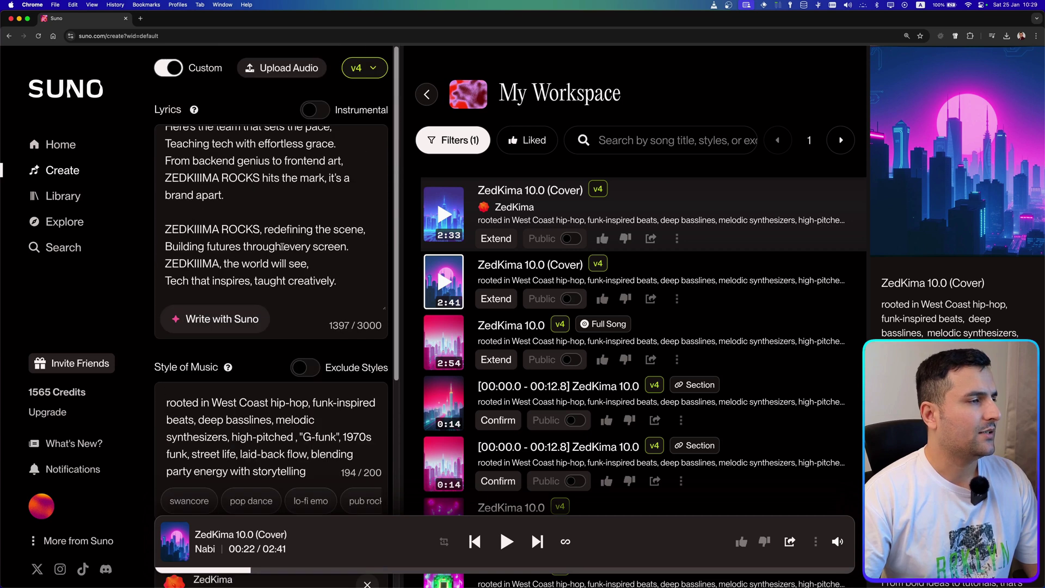
{"action": "key", "text": "super+a"}
{"action": "key", "text": "BackSpace"}
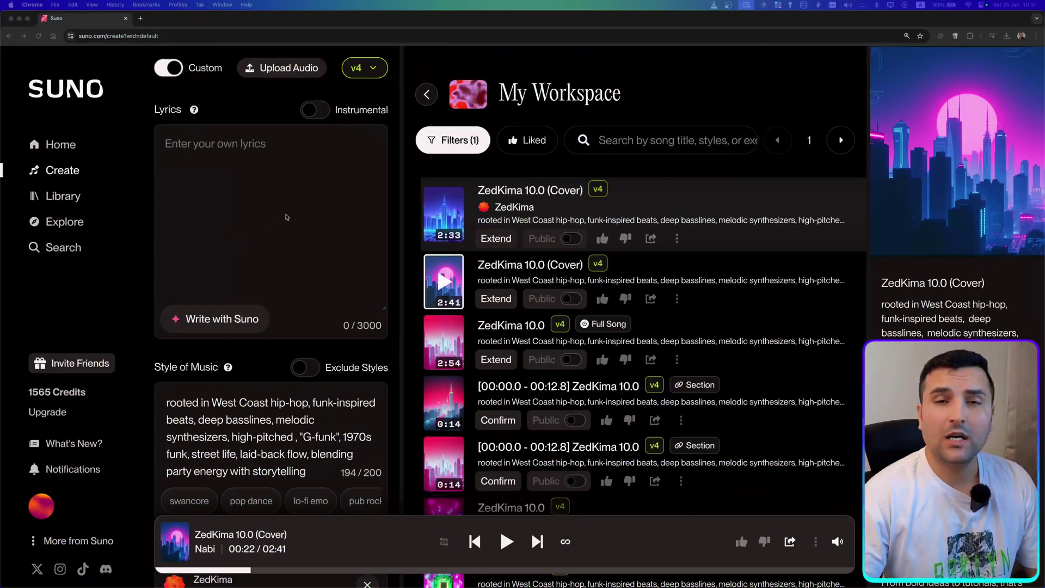
Paste the copied lyrics starting with "ZEDKIIIMA, the architects of groove," and generate the song with the ZedKima Persona.
{"action": "left_click", "coordinate": [284, 201]}
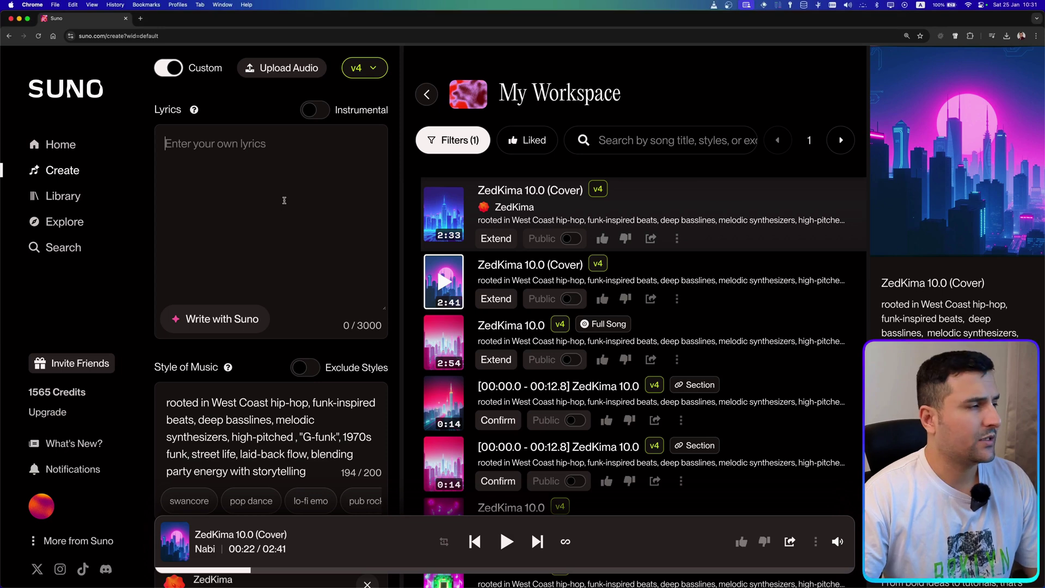
{"action": "key", "text": "super+v"}
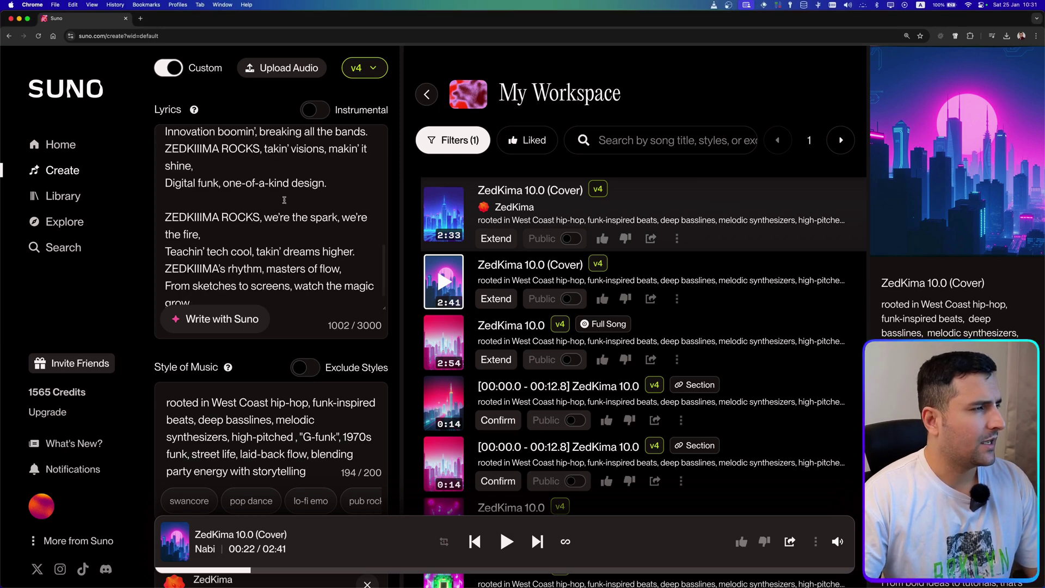
{"action": "scroll", "coordinate": [284, 199], "scroll_direction": "up", "scroll_amount": 15}
{"action": "scroll", "coordinate": [284, 200], "scroll_direction": "down", "scroll_amount": 10}
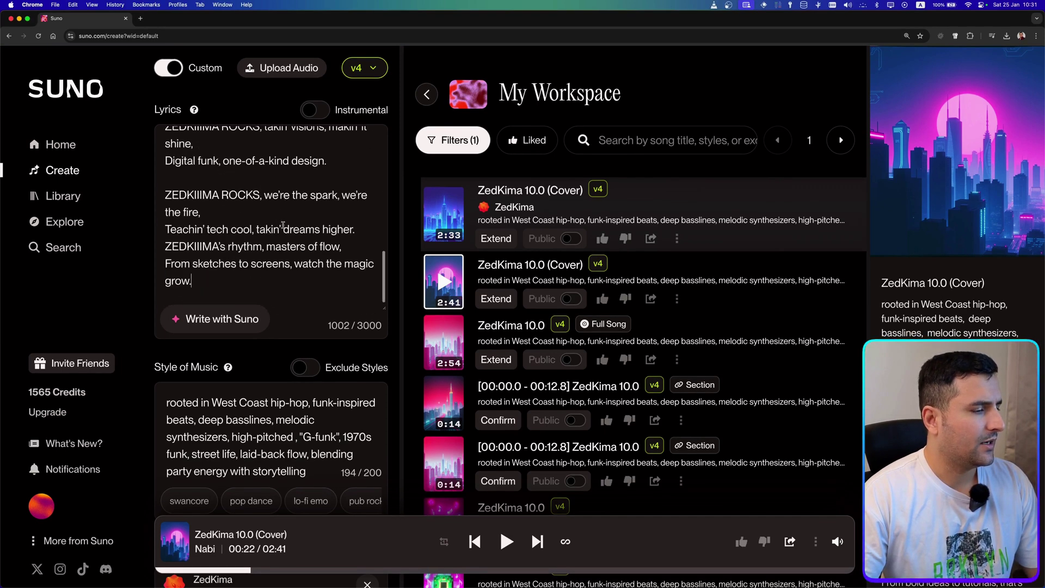
{"action": "scroll", "coordinate": [299, 249], "scroll_direction": "up", "scroll_amount": 5}
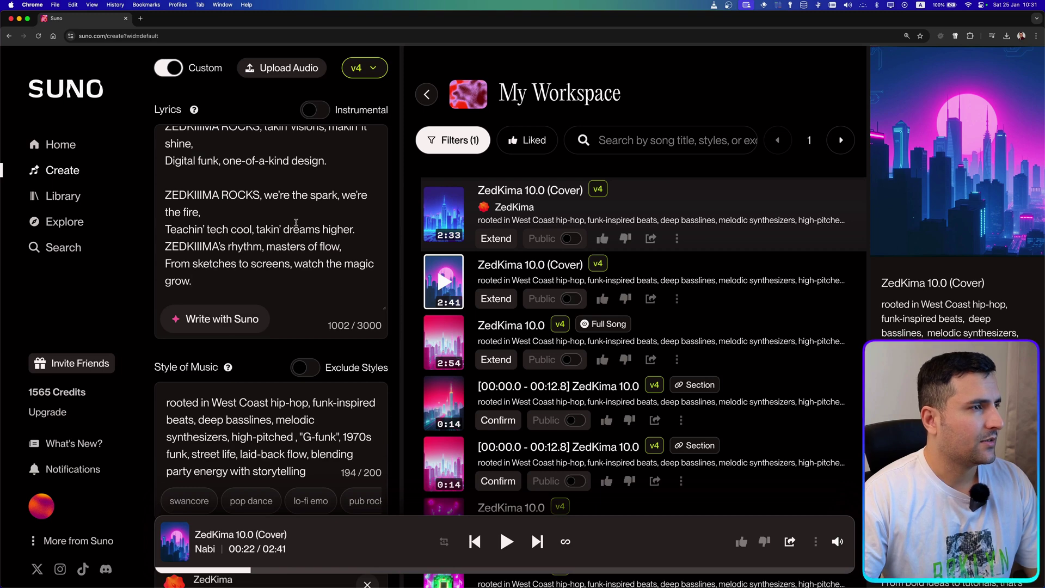
{"action": "scroll", "coordinate": [318, 327], "scroll_direction": "down", "scroll_amount": 6}
{"action": "left_click", "coordinate": [313, 483]}
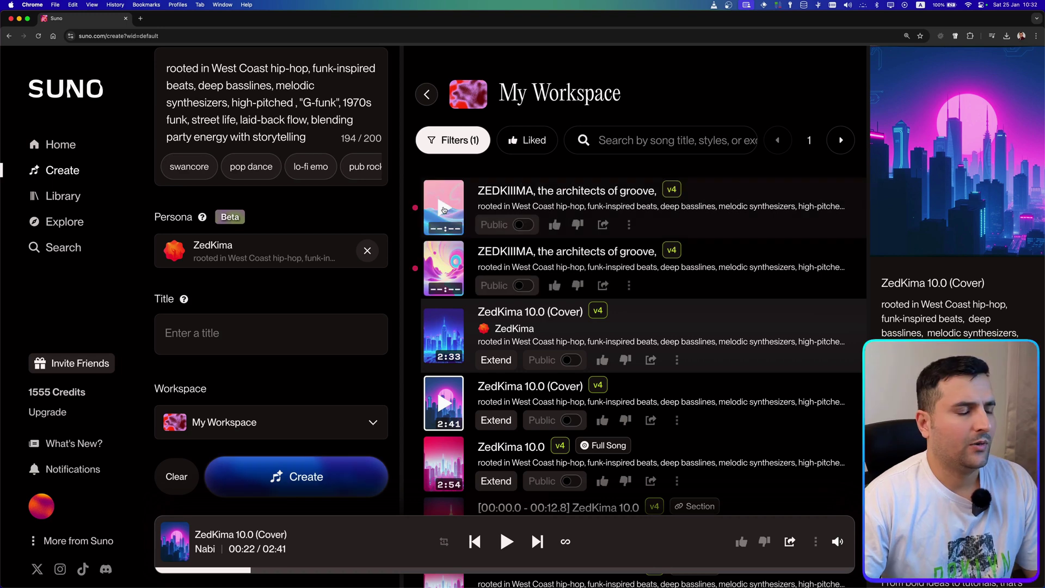
Listen to the opening of the first "ZEDKIIIMA, the architects of groove," version alongside its lyrics, then pause it and review the lyrics.
{"action": "left_click", "coordinate": [443, 210]}
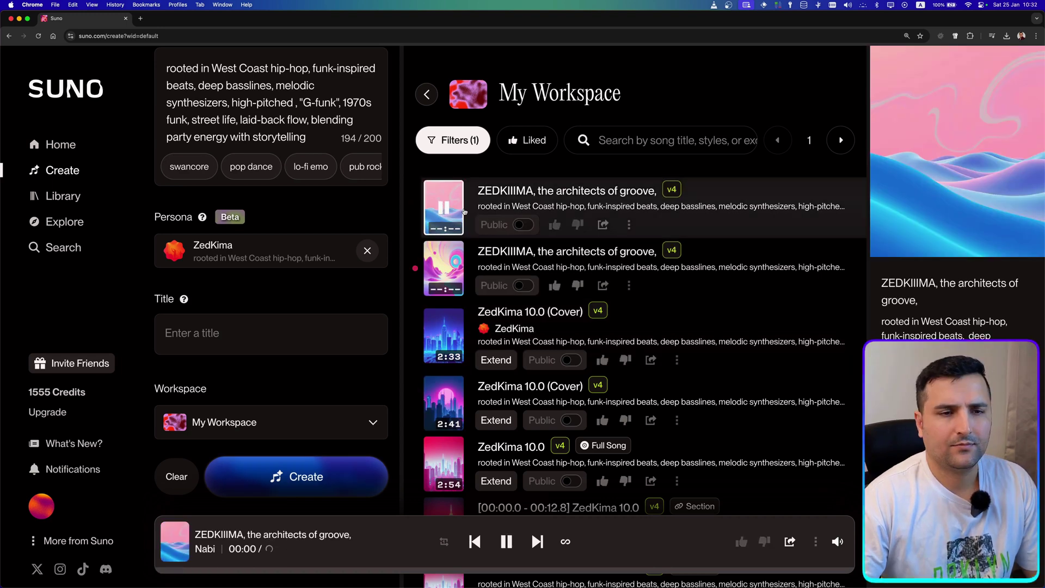
{"action": "scroll", "coordinate": [979, 271], "scroll_direction": "down", "scroll_amount": 5}
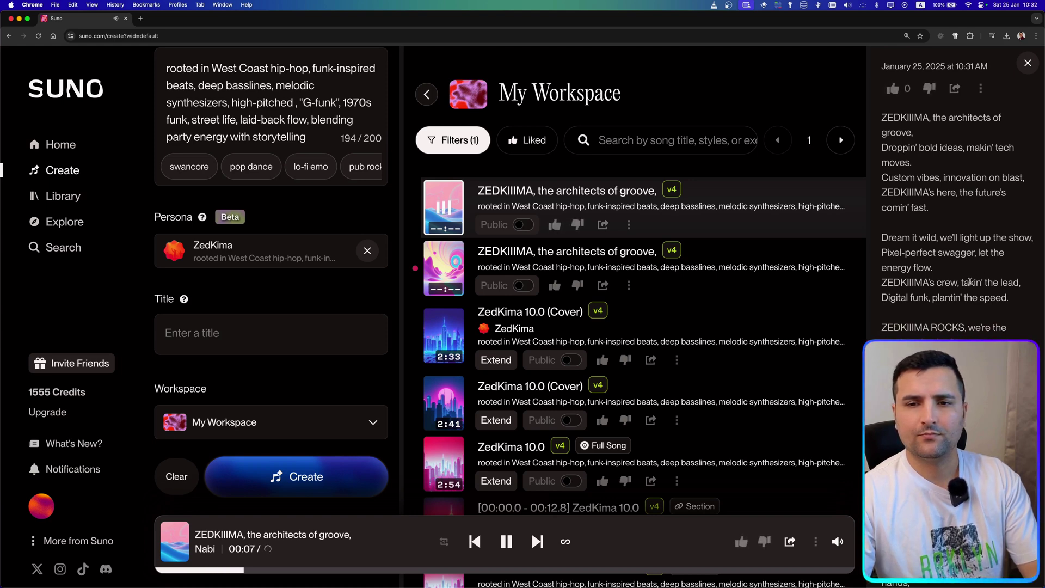
{"action": "scroll", "coordinate": [971, 283], "scroll_direction": "down", "scroll_amount": 1}
{"action": "scroll", "coordinate": [971, 284], "scroll_direction": "up", "scroll_amount": 2}
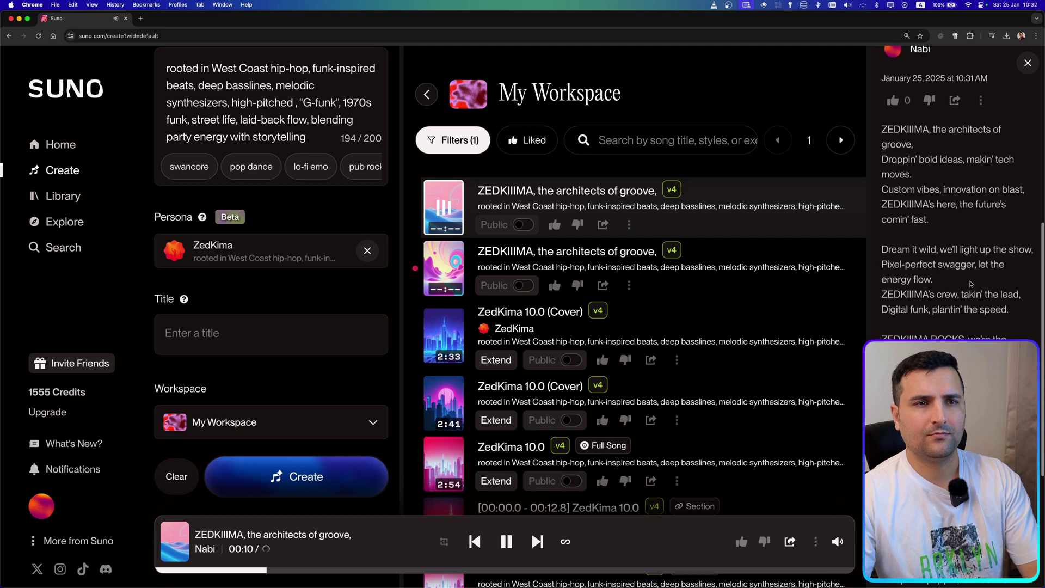
{"action": "scroll", "coordinate": [970, 284], "scroll_direction": "down", "scroll_amount": 1}
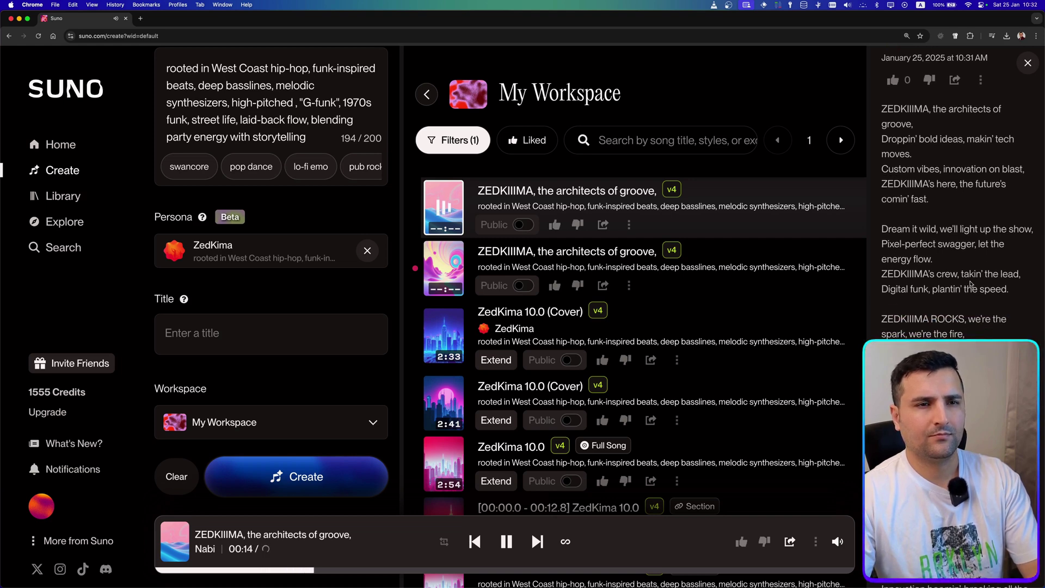
{"action": "scroll", "coordinate": [970, 283], "scroll_direction": "down", "scroll_amount": 2}
{"action": "scroll", "coordinate": [970, 283], "scroll_direction": "down", "scroll_amount": 1}
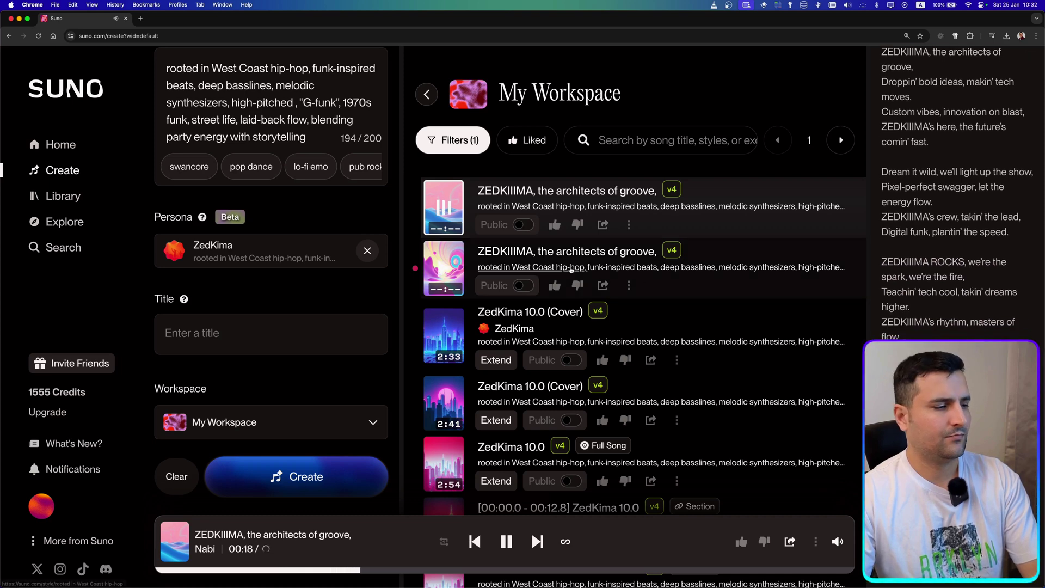
{"action": "left_click", "coordinate": [507, 542]}
{"action": "scroll", "coordinate": [923, 244], "scroll_direction": "up", "scroll_amount": 3}
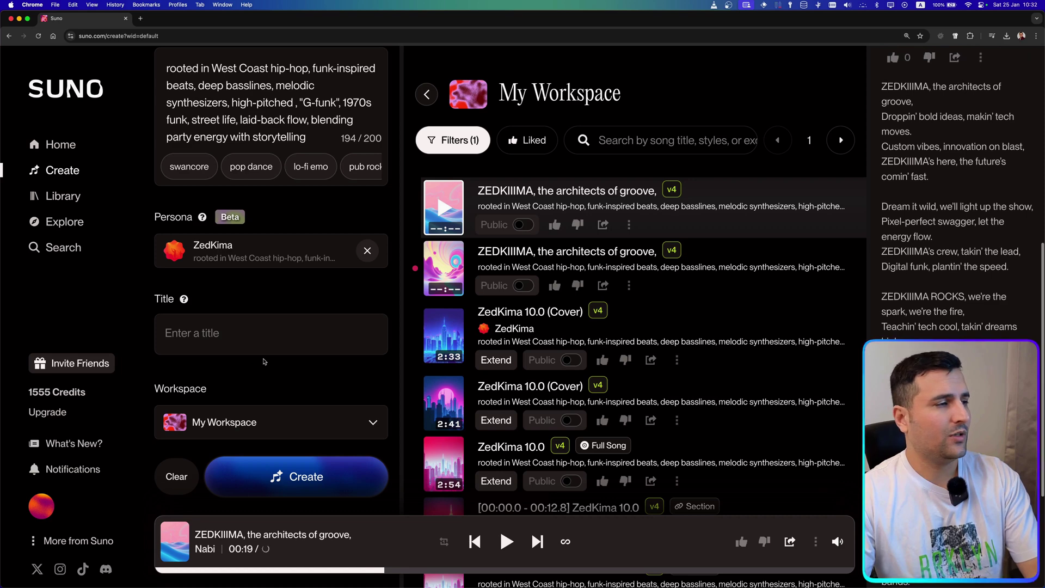
{"action": "scroll", "coordinate": [951, 237], "scroll_direction": "up", "scroll_amount": 2}
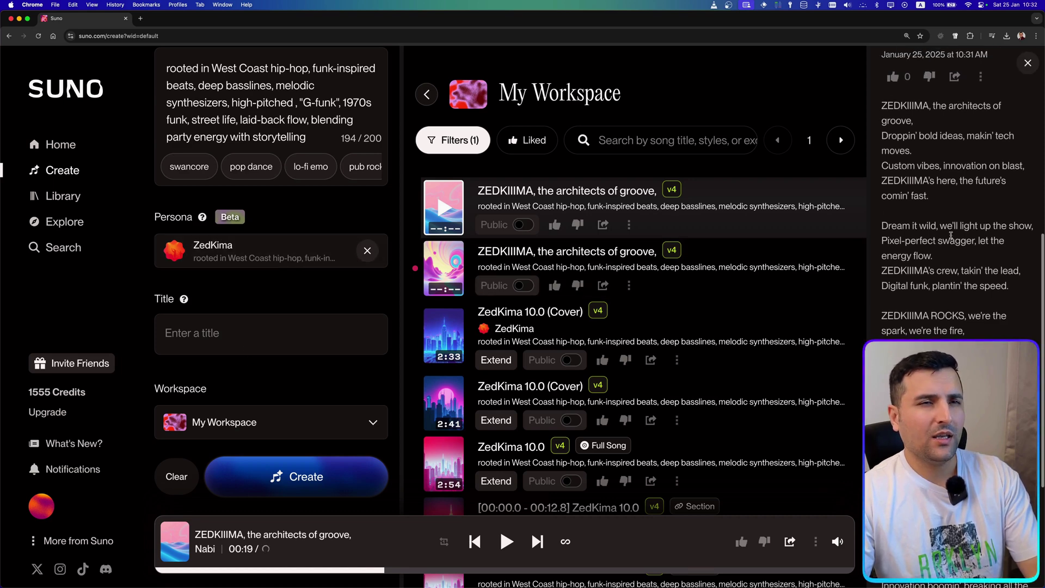
{"action": "scroll", "coordinate": [248, 191], "scroll_direction": "up", "scroll_amount": 8}
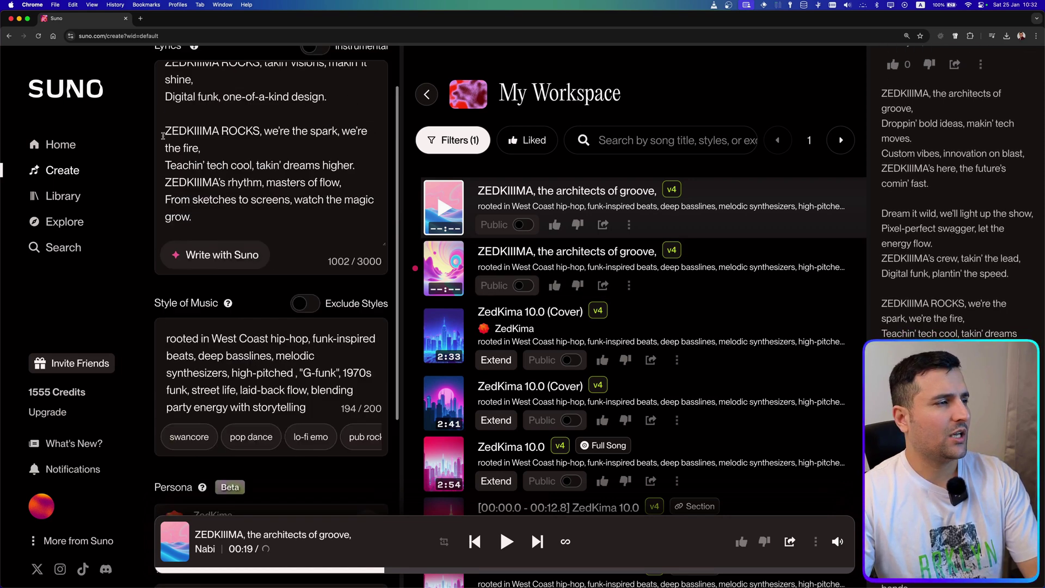